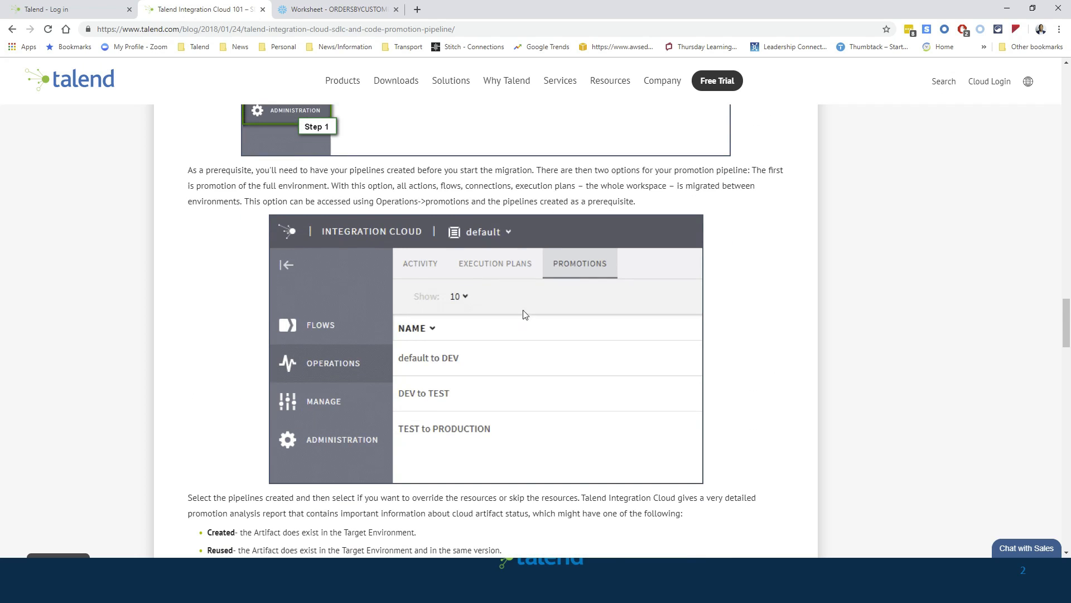
Step: Review the cloud architecture and software development life cycle diagrams in the Talend Integration Cloud blog post
{"action": "scroll", "coordinate": [523, 301], "scroll_direction": "up", "scroll_amount": 7}
{"action": "scroll", "coordinate": [524, 281], "scroll_direction": "up", "scroll_amount": 20}
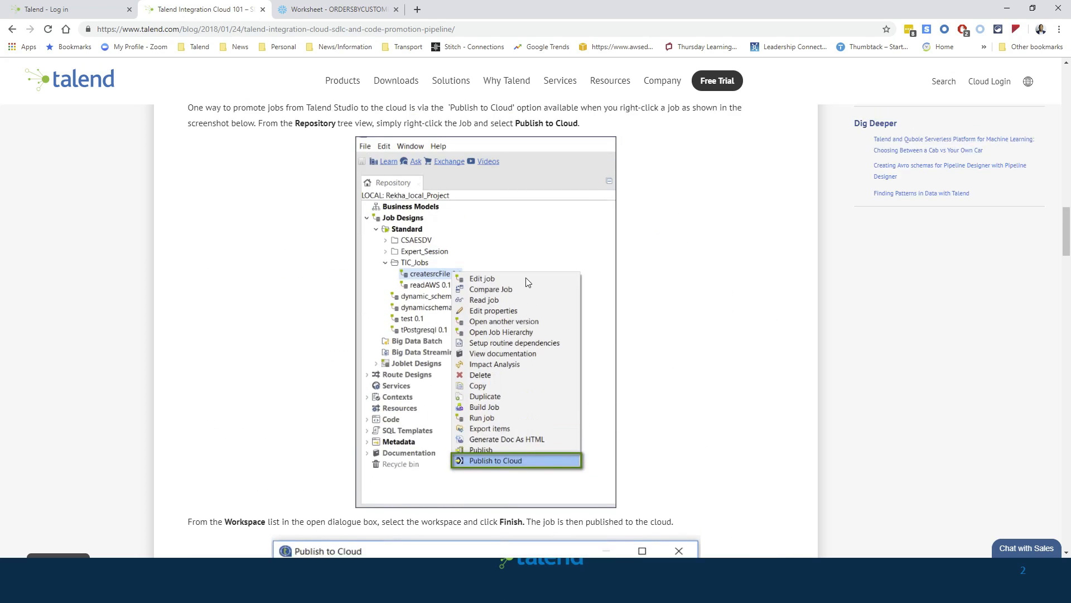
{"action": "scroll", "coordinate": [527, 278], "scroll_direction": "up", "scroll_amount": 5}
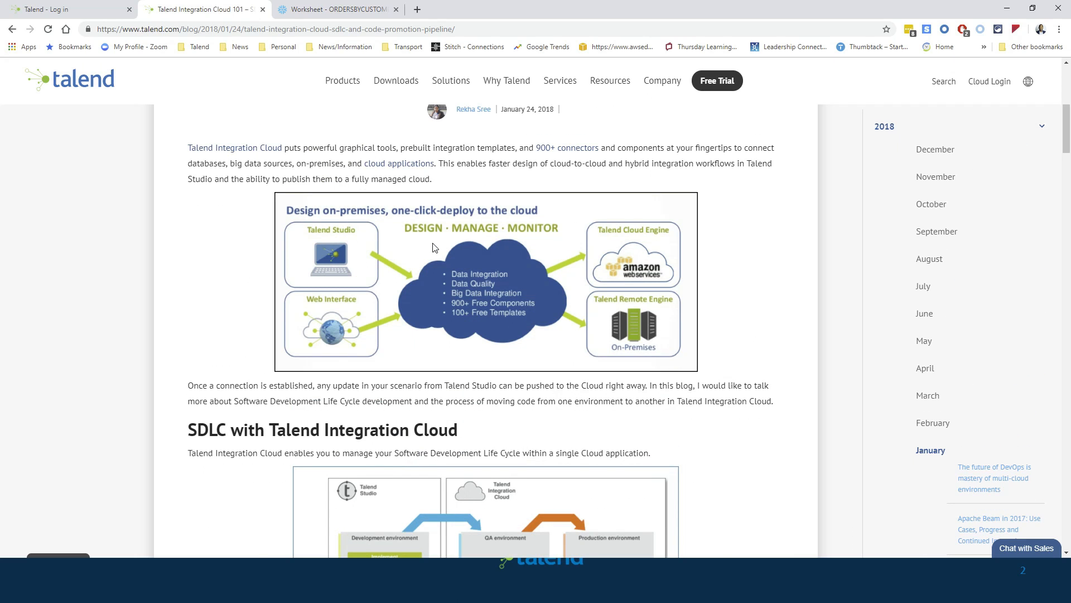
{"action": "scroll", "coordinate": [435, 247], "scroll_direction": "up", "scroll_amount": 1}
{"action": "scroll", "coordinate": [433, 248], "scroll_direction": "down", "scroll_amount": 7}
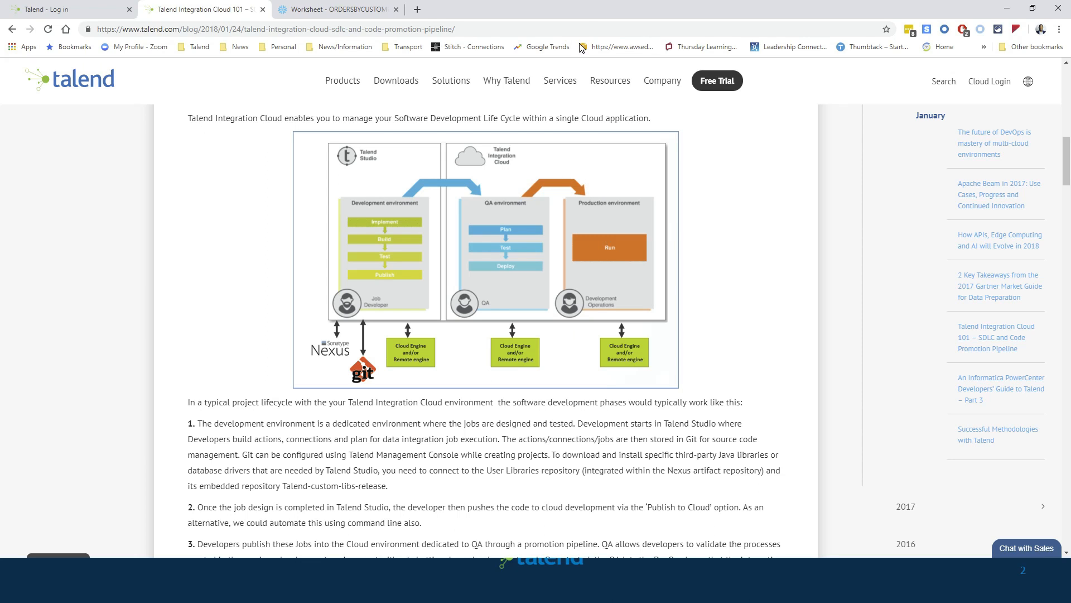
Step: Log in to Talend Cloud with the prefilled credentials and open the Management Console's environments list
{"action": "left_click", "coordinate": [95, 7]}
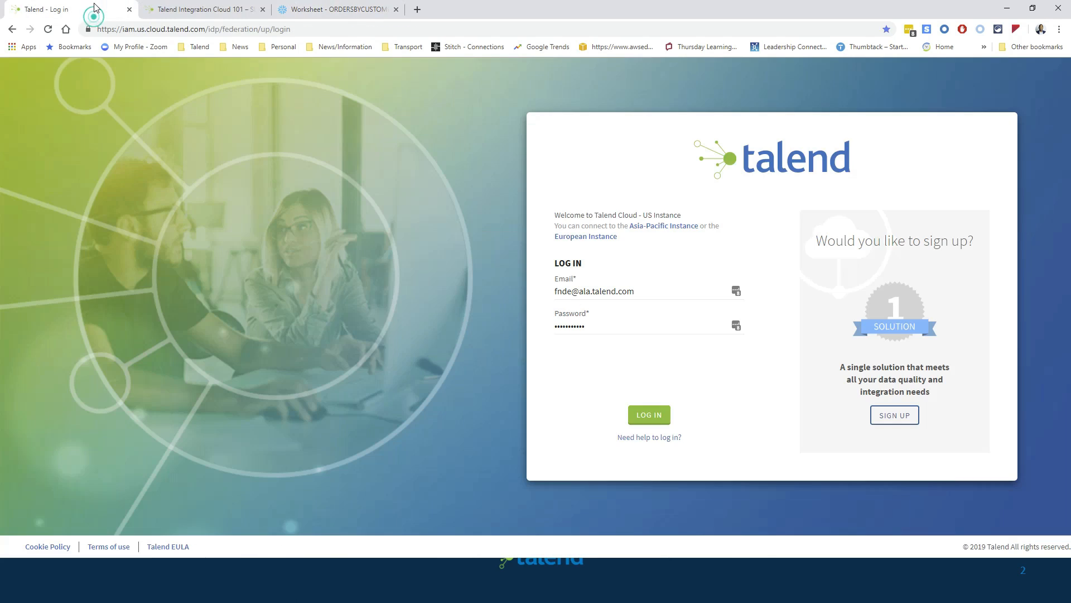
{"action": "left_click", "coordinate": [645, 415]}
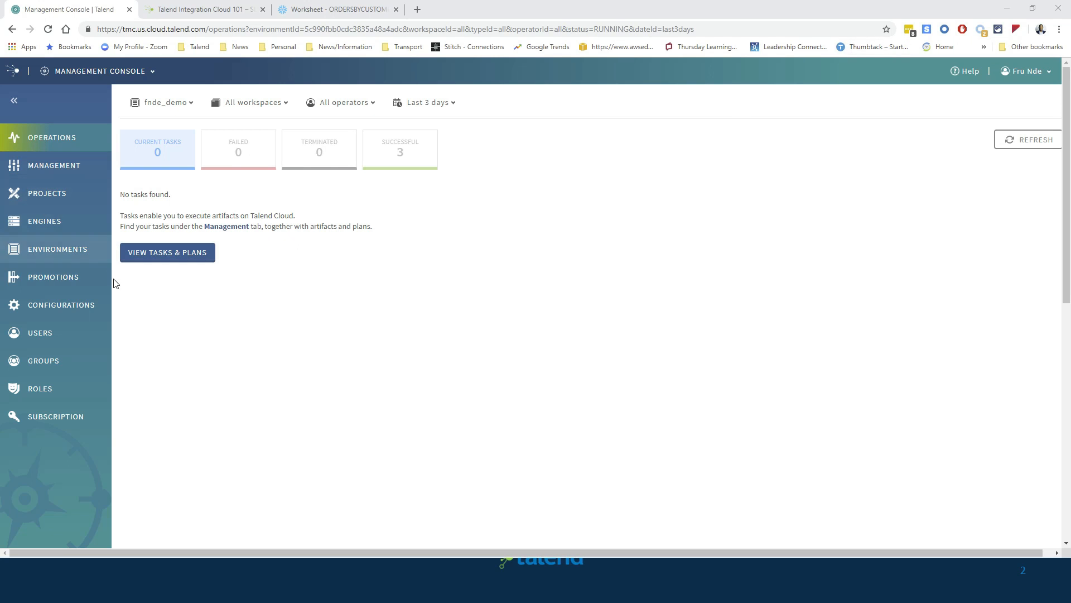
{"action": "left_click", "coordinate": [73, 252]}
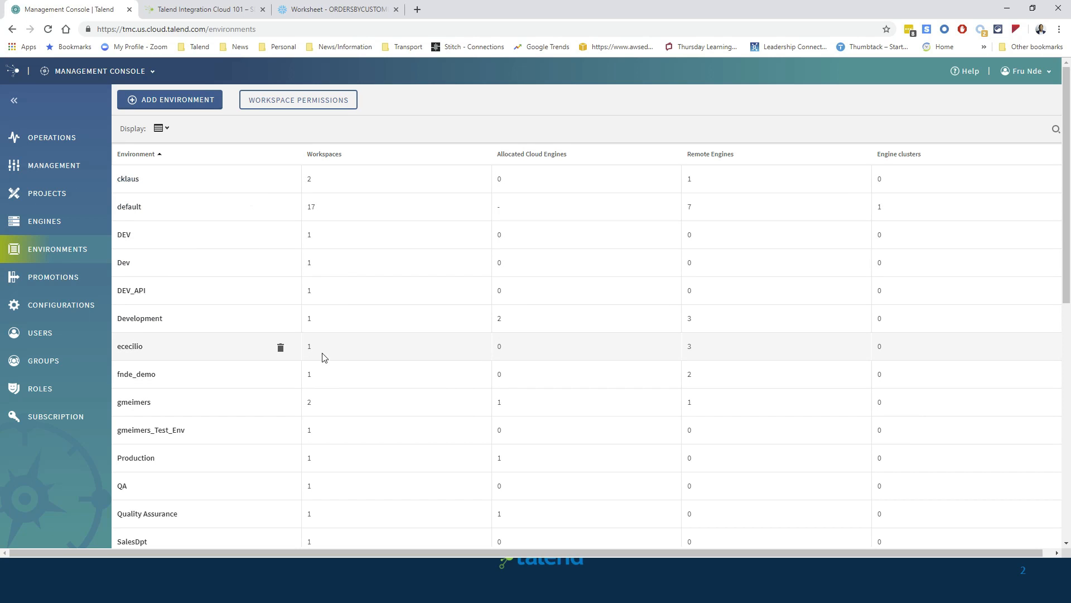
Step: Start a new environment named fnde_dev and give its workspace the same name, fnde_dev
{"action": "left_click", "coordinate": [202, 102]}
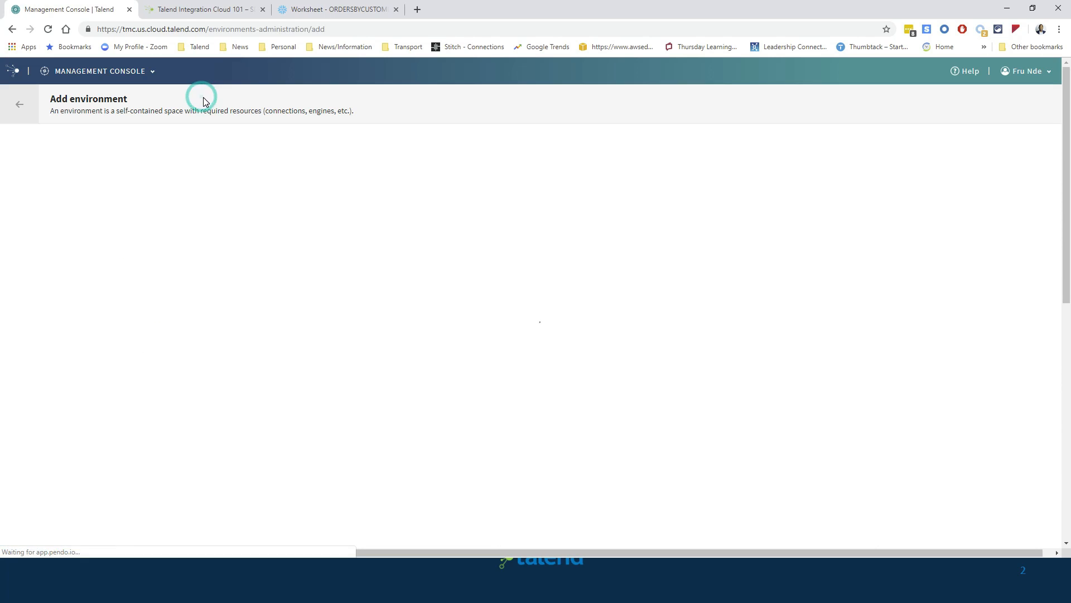
{"action": "left_click", "coordinate": [167, 159]}
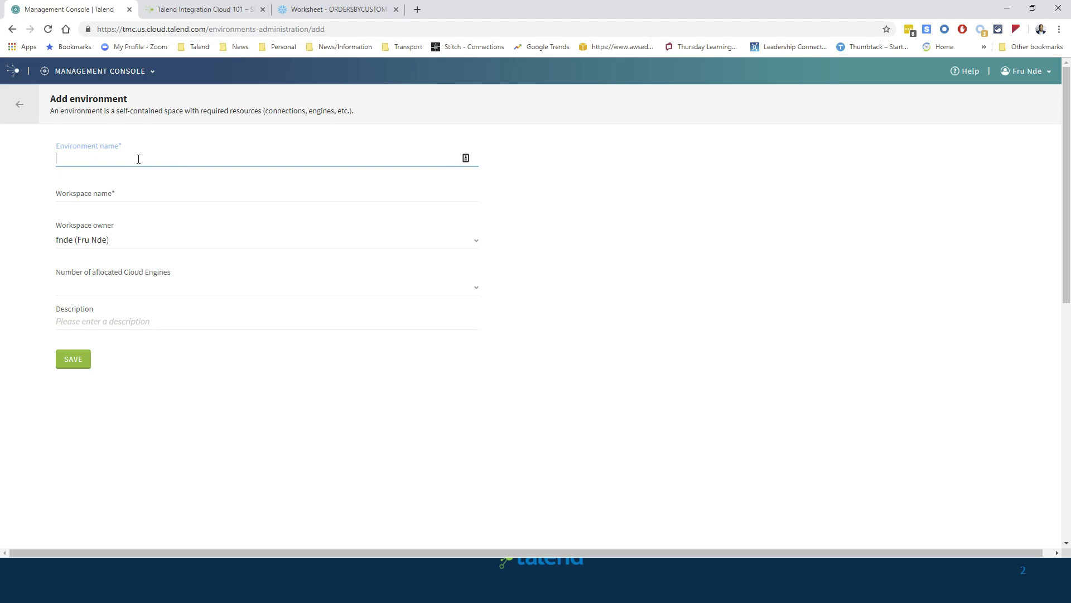
{"action": "type", "text": "fnde_dev"}
{"action": "left_click", "coordinate": [148, 188]}
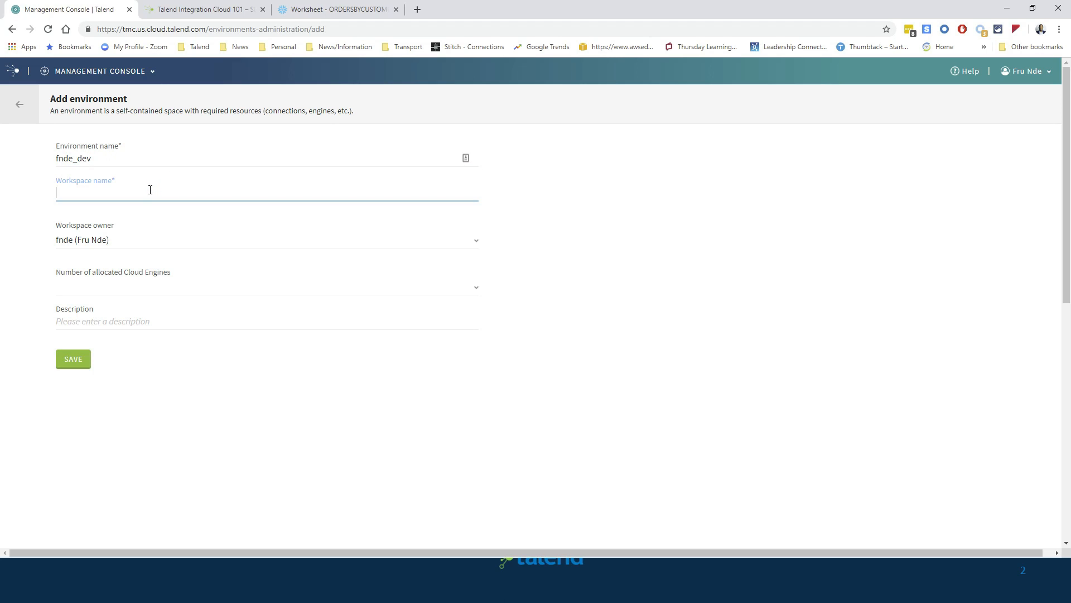
{"action": "double_click", "coordinate": [98, 158]}
{"action": "key", "text": "ctrl+c"}
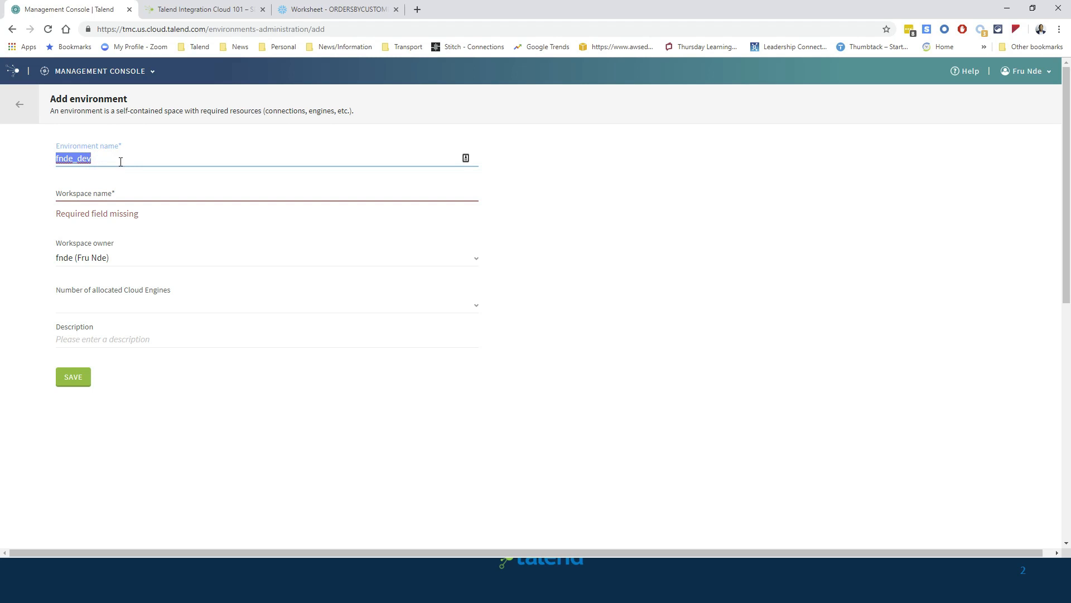
{"action": "left_click", "coordinate": [141, 192]}
{"action": "key", "text": "ctrl+v"}
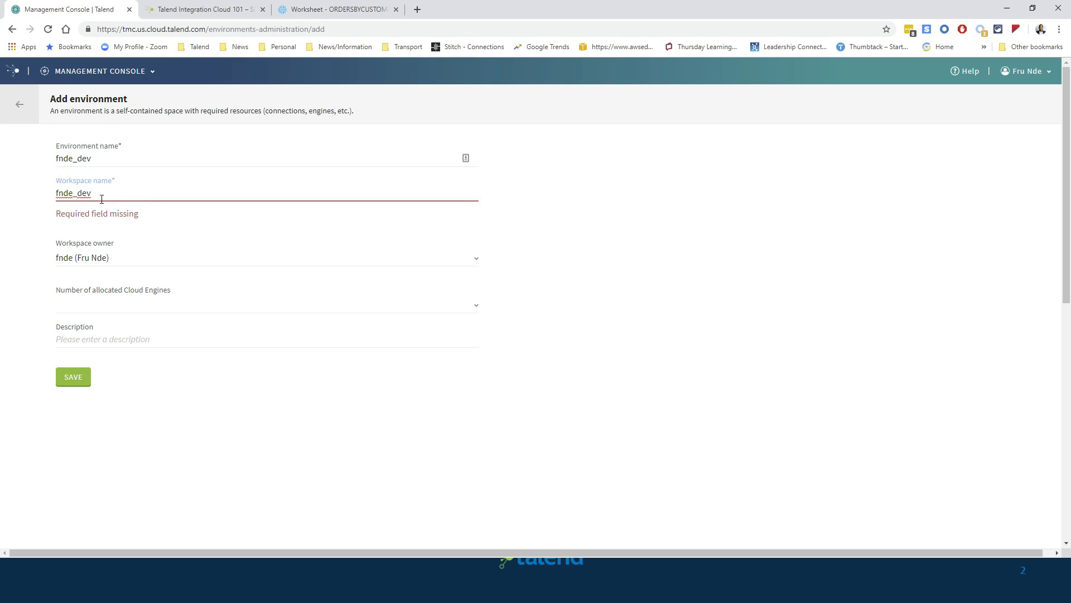
{"action": "left_click", "coordinate": [119, 192]}
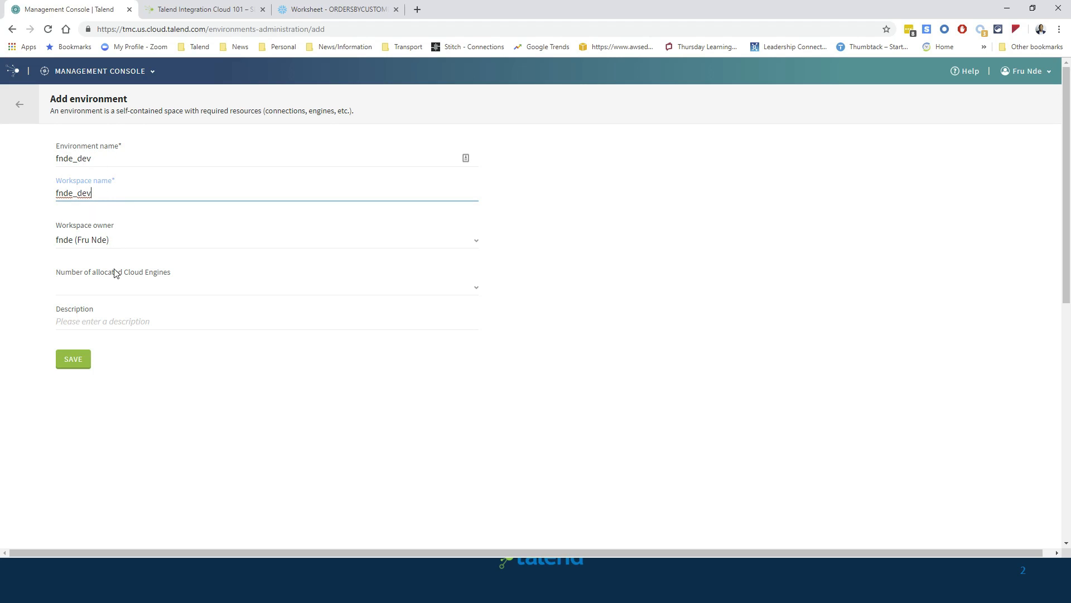
Step: Set the number of allocated Cloud Engines for the fnde_dev environment to 0
{"action": "left_click", "coordinate": [114, 288]}
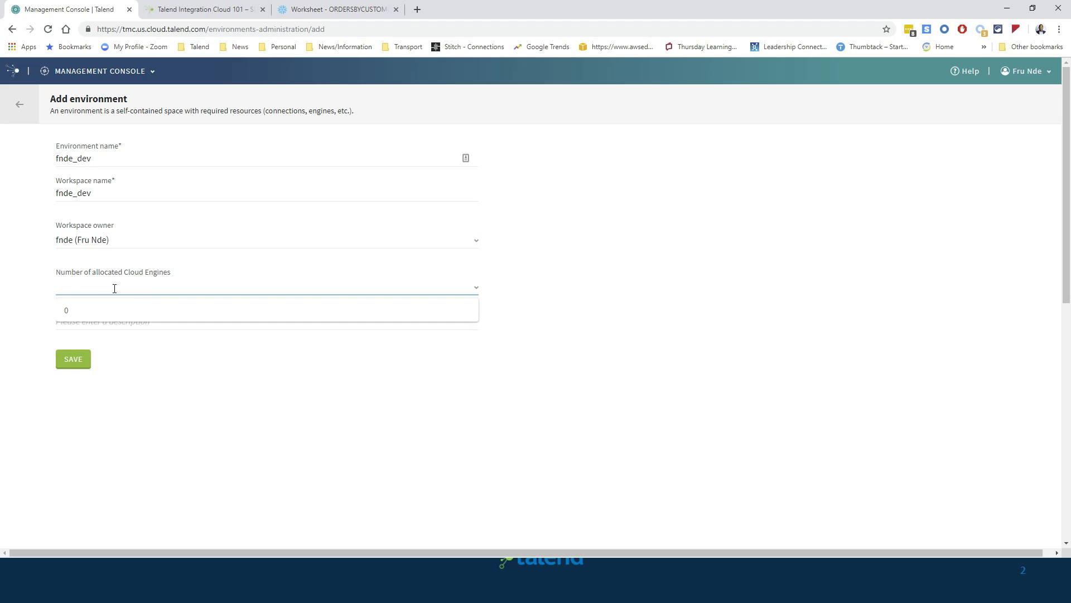
{"action": "type", "text": "1"}
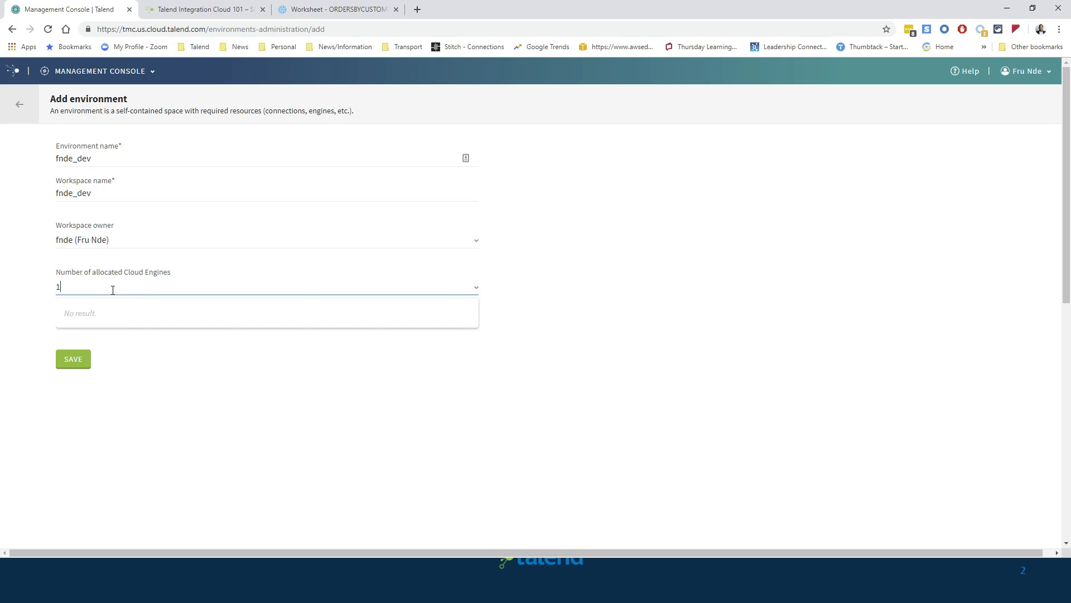
{"action": "left_click", "coordinate": [136, 363]}
{"action": "left_click_drag", "start_coordinate": [77, 282], "coordinate": [59, 283]}
{"action": "type", "text": "1"}
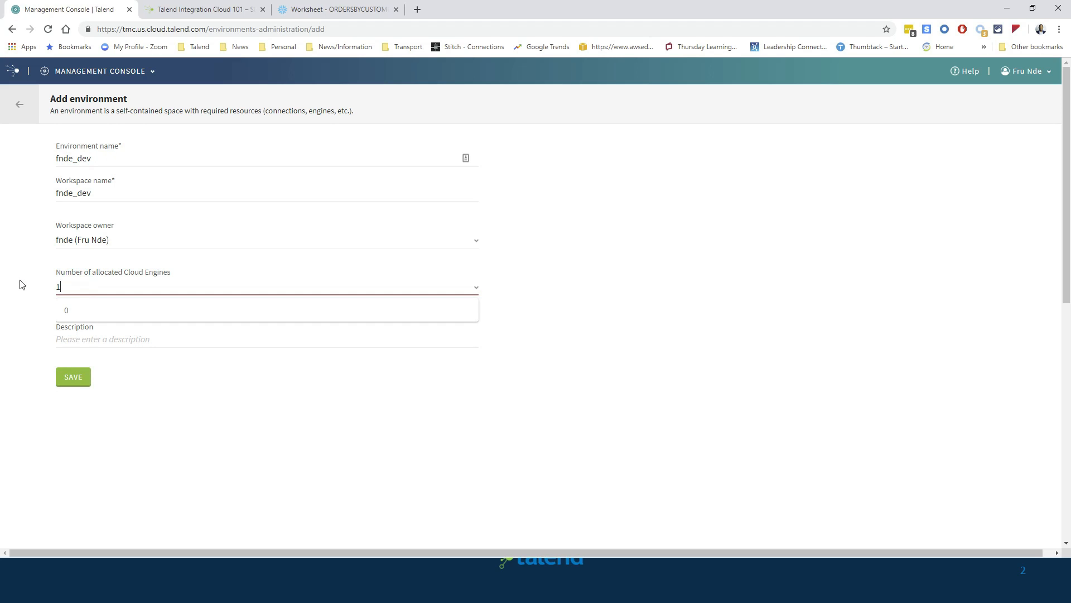
{"action": "type", "text": "0"}
{"action": "left_click", "coordinate": [187, 378]}
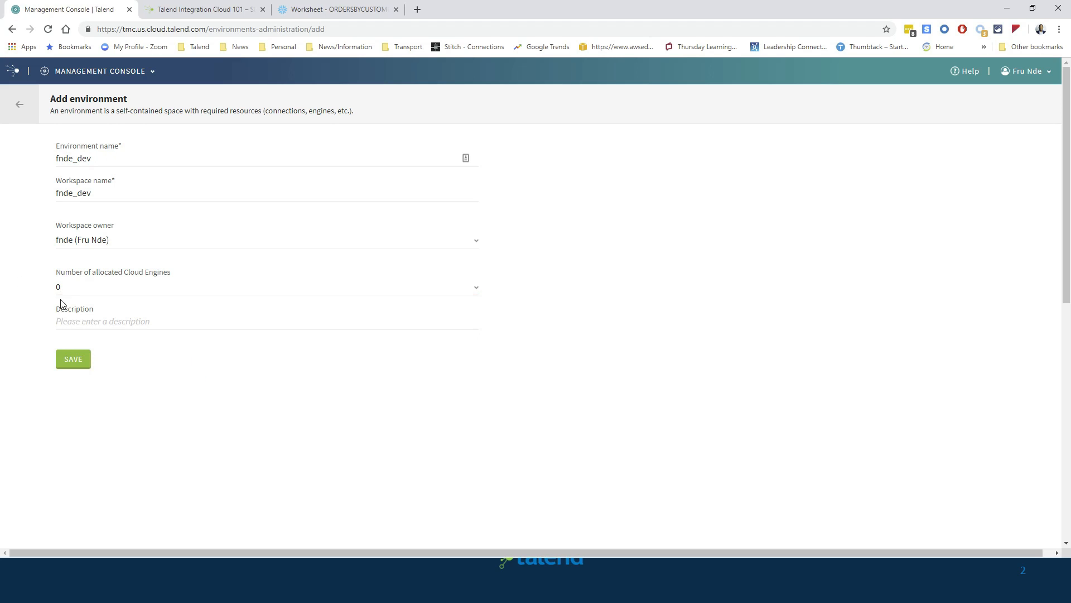
Step: Describe the fnde_dev environment as "This is for demo." and save it
{"action": "left_click", "coordinate": [63, 318]}
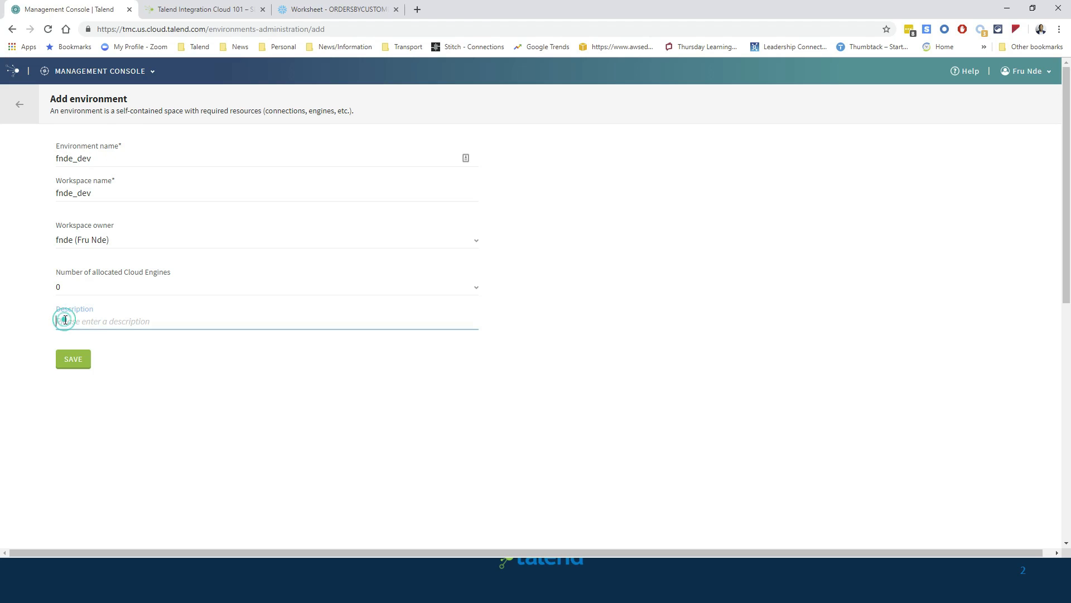
{"action": "type", "text": "This is for demo."}
{"action": "left_click", "coordinate": [72, 366]}
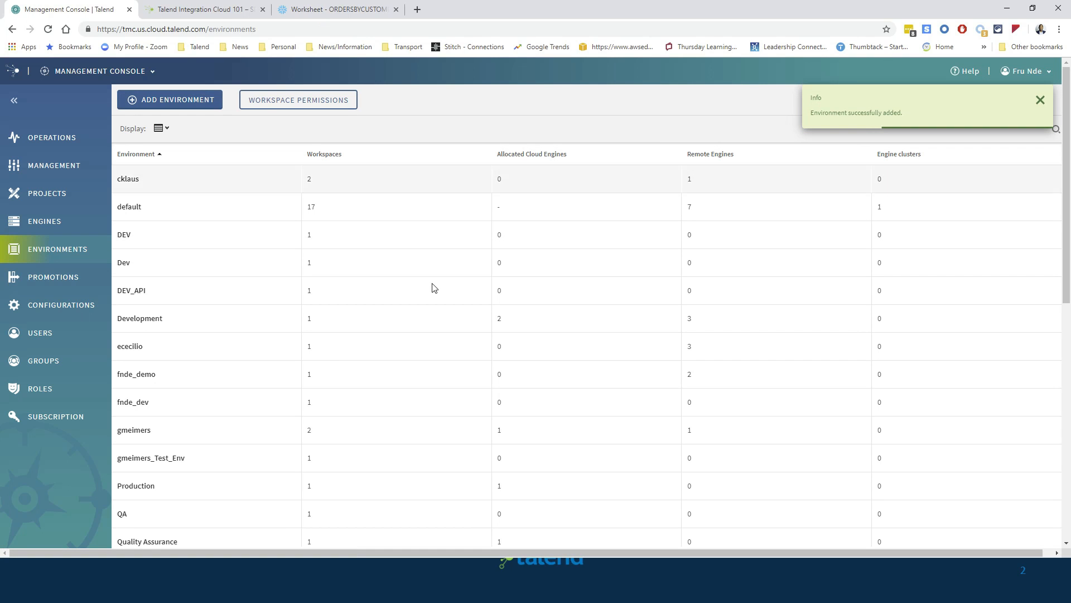
{"action": "scroll", "coordinate": [214, 416], "scroll_direction": "down", "scroll_amount": 2}
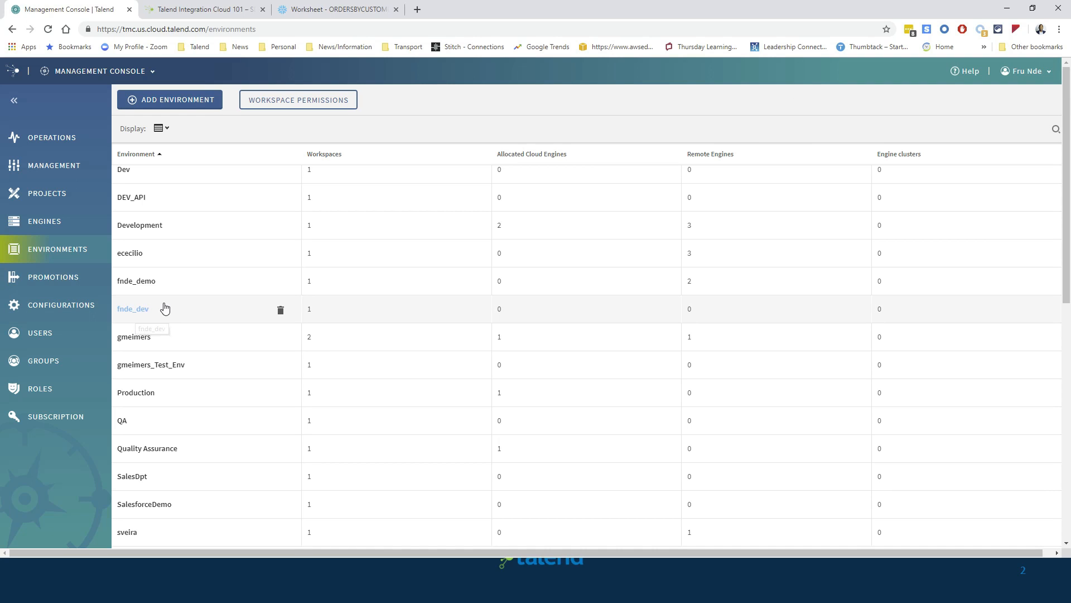
Step: Start another environment named fnde_prod with a workspace also named fnde_prod, keeping the default workspace owner
{"action": "left_click", "coordinate": [178, 101]}
{"action": "left_click", "coordinate": [74, 157]}
{"action": "type", "text": "fnde_prod"}
{"action": "key", "text": "Tab"}
{"action": "type", "text": "prfnde_prod"}
{"action": "key", "text": "Tab"}
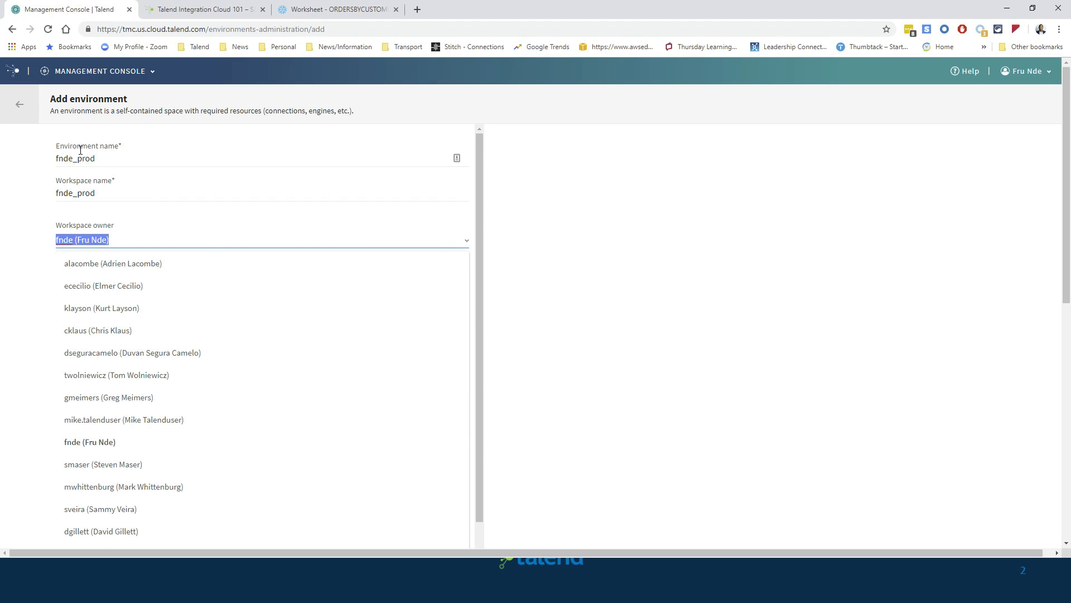
{"action": "left_click", "coordinate": [577, 282]}
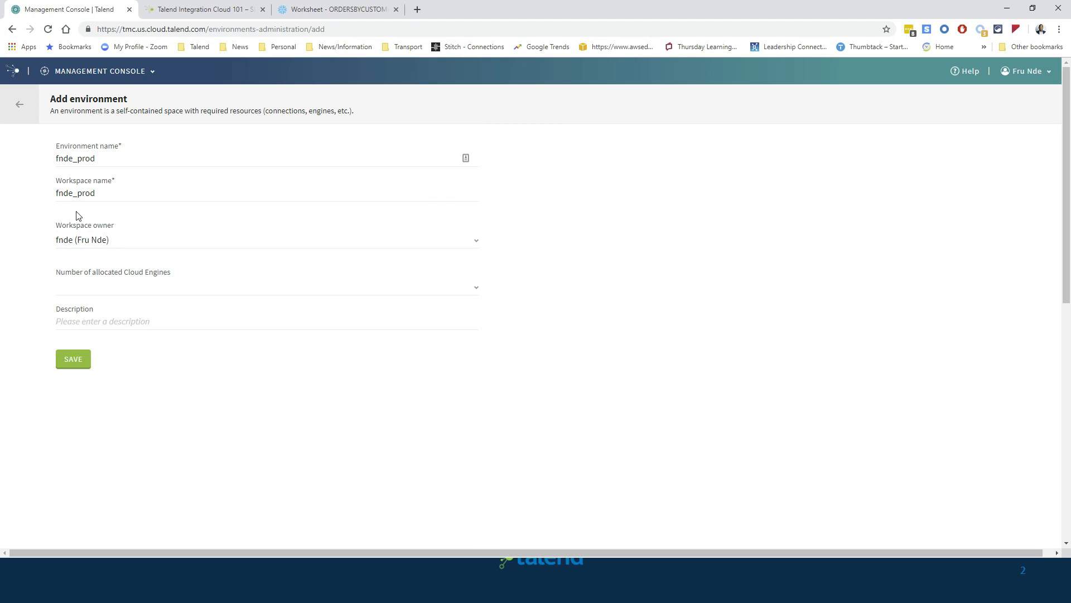
Step: Allocate 0 Cloud Engines to fnde_prod, describe it as "This is for demo prod." and save the environment
{"action": "left_click", "coordinate": [89, 281]}
{"action": "type", "text": "0"}
{"action": "left_click", "coordinate": [491, 367]}
{"action": "left_click", "coordinate": [124, 318]}
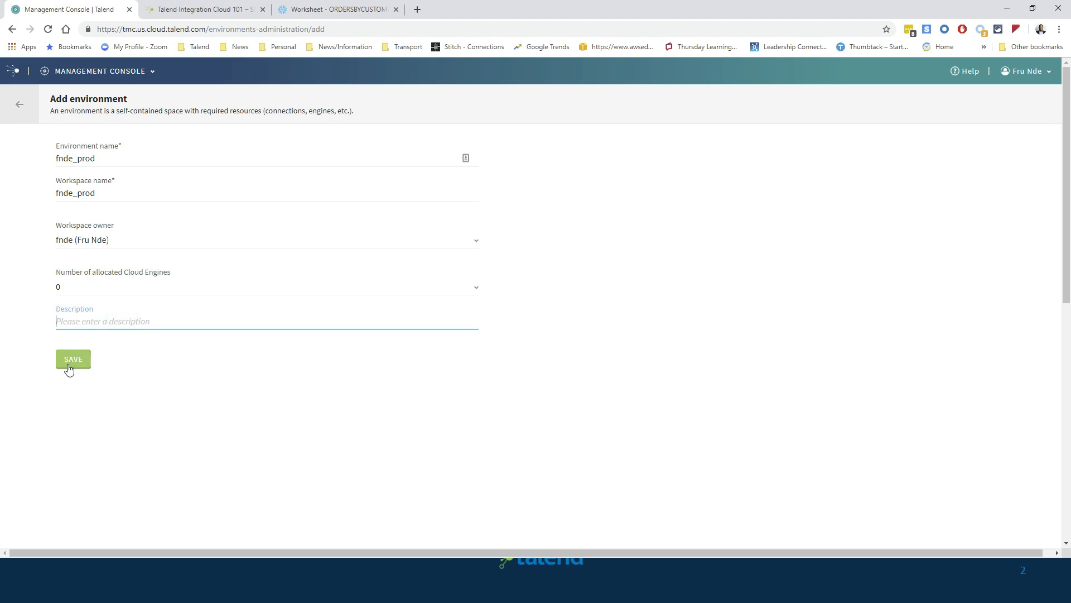
{"action": "type", "text": "This is for demo prod."}
{"action": "left_click", "coordinate": [74, 358]}
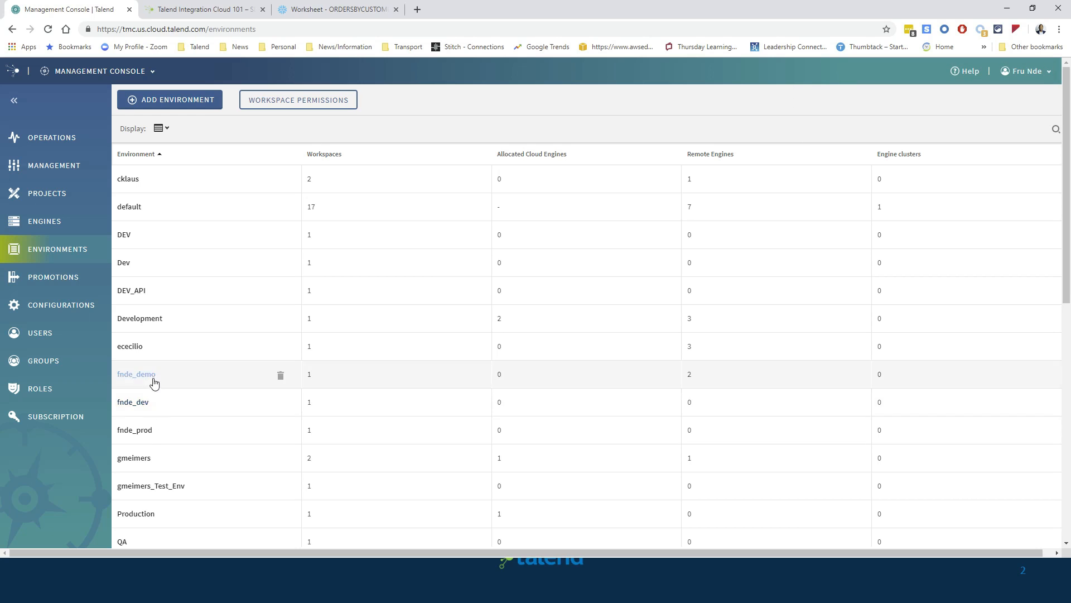
Step: Inspect the workspaces and general info of the fnde_dev environment, and the workspaces of fnde_prod
{"action": "left_click", "coordinate": [136, 403]}
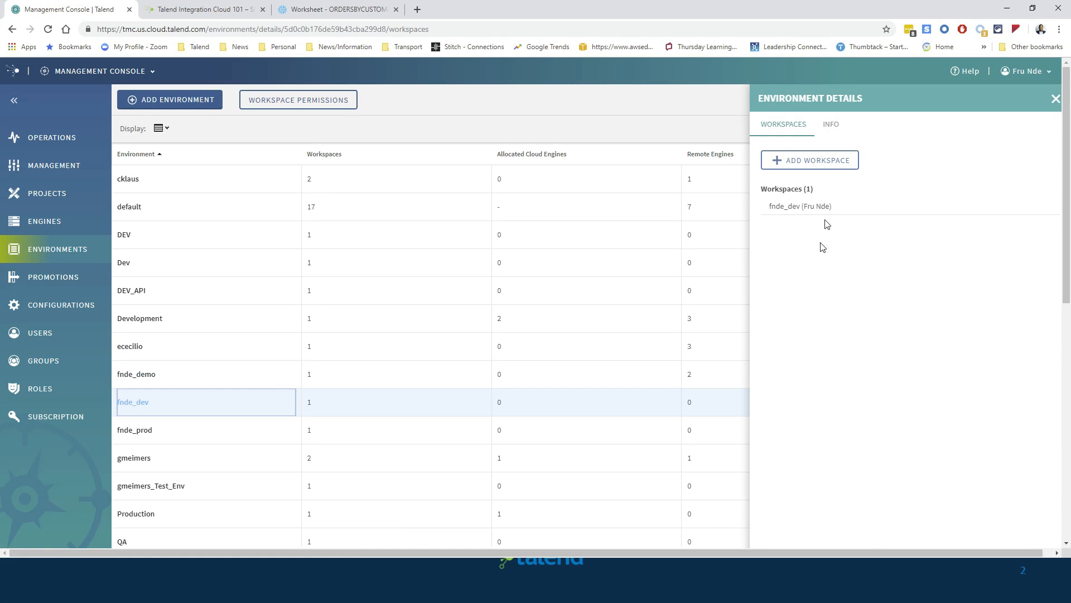
{"action": "left_click", "coordinate": [836, 130]}
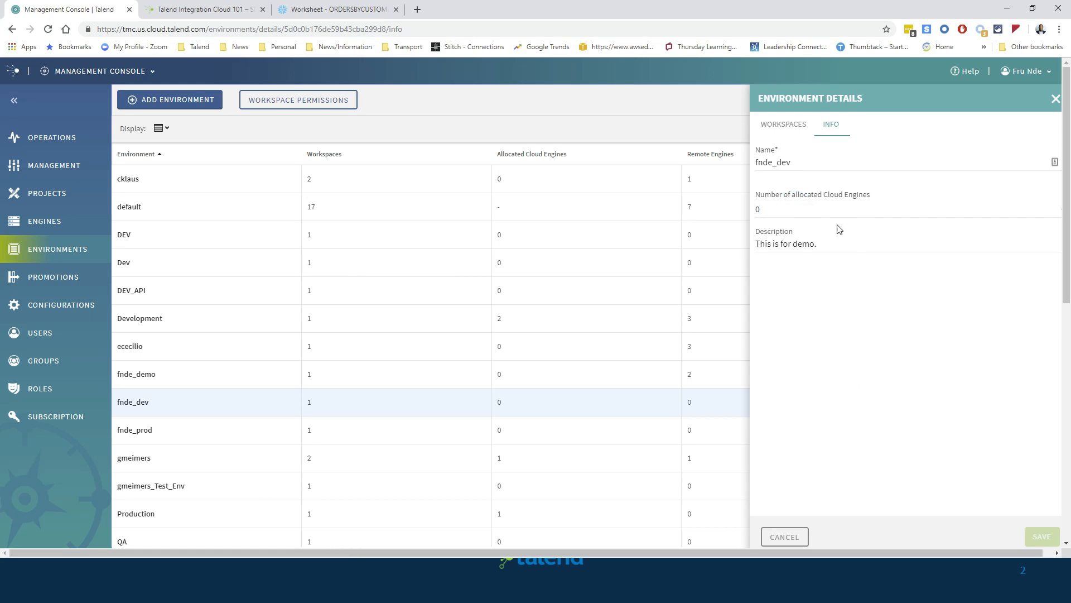
{"action": "left_click", "coordinate": [790, 123]}
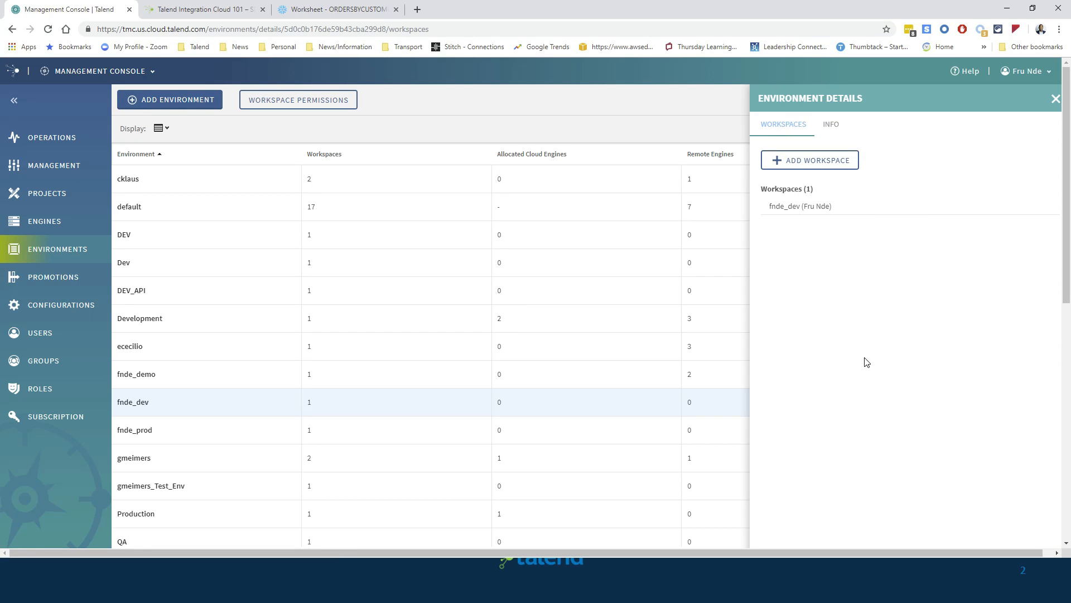
{"action": "left_click", "coordinate": [141, 432]}
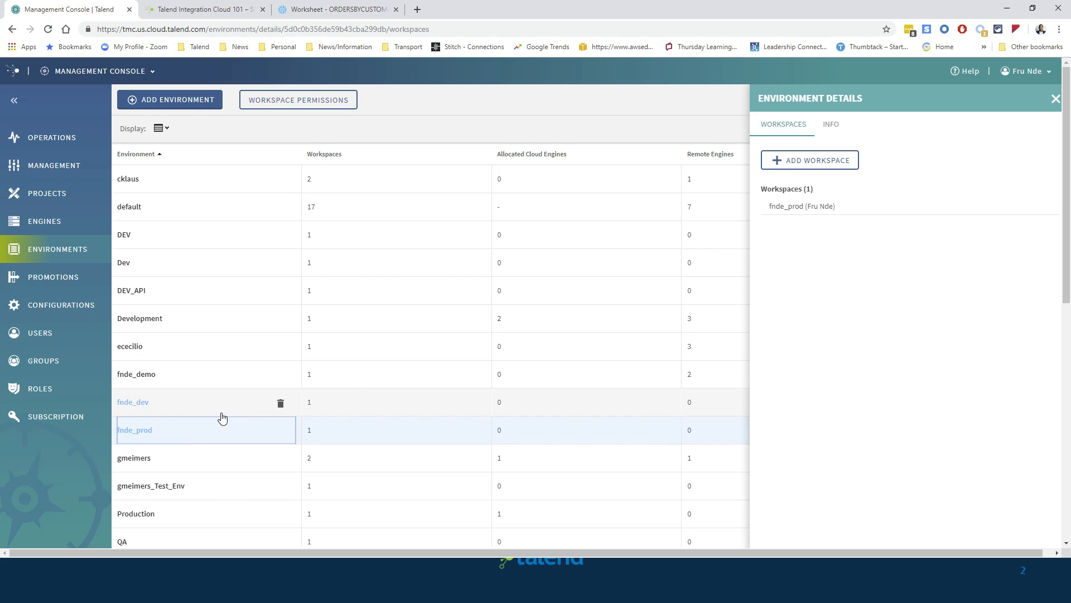
Step: Examine the fnde_demo, fnde_dev and fnde_prod entries at an enlarged page size, and restore the default page zoom
{"action": "key", "text": "ctrl+plus"}
{"action": "key", "text": "ctrl+plus"}
{"action": "key", "text": "ctrl+plus"}
{"action": "scroll", "coordinate": [353, 386], "scroll_direction": "down", "scroll_amount": 3}
{"action": "scroll", "coordinate": [345, 396], "scroll_direction": "down", "scroll_amount": 1}
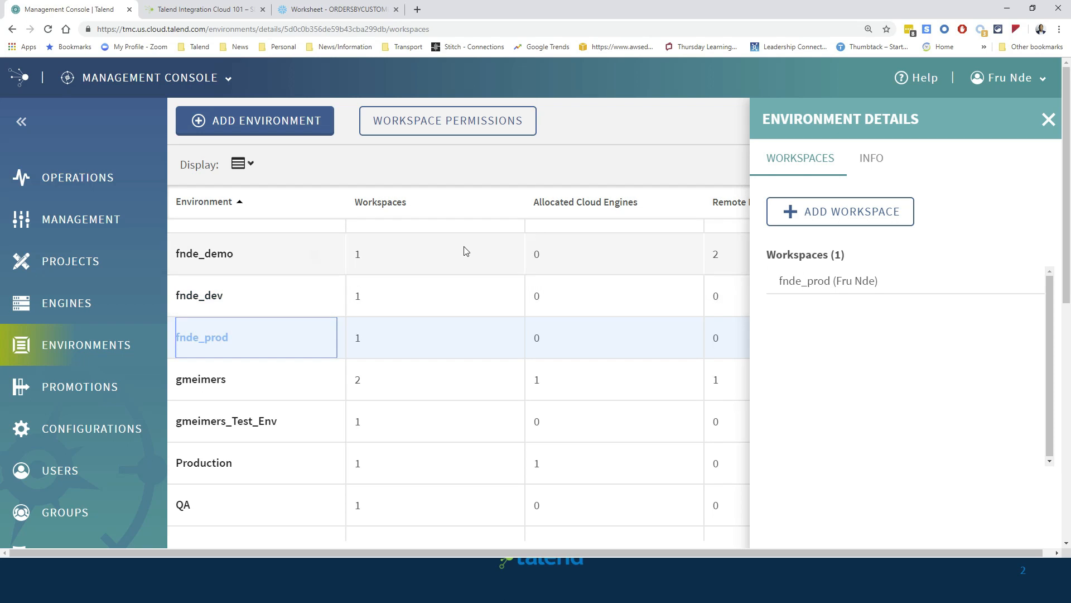
{"action": "left_click", "coordinate": [673, 160]}
{"action": "key", "text": "ctrl+minus"}
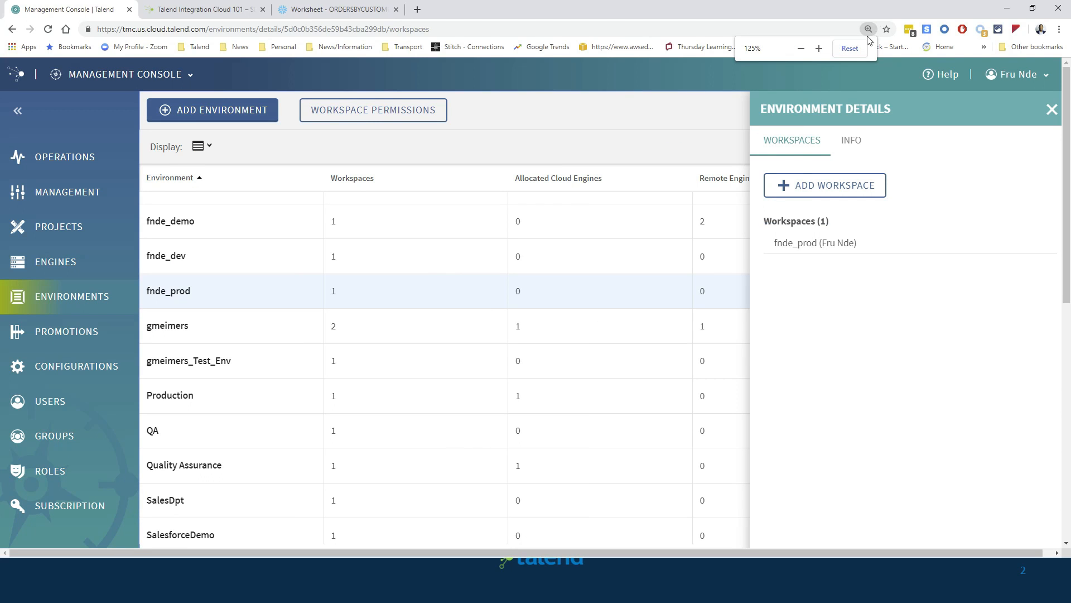
{"action": "left_click", "coordinate": [863, 48]}
Step: Switch to Talend Studio and resize the surrounding panes to give the Snowflake_ELT job's design canvas more room
{"action": "left_click", "coordinate": [1008, 8]}
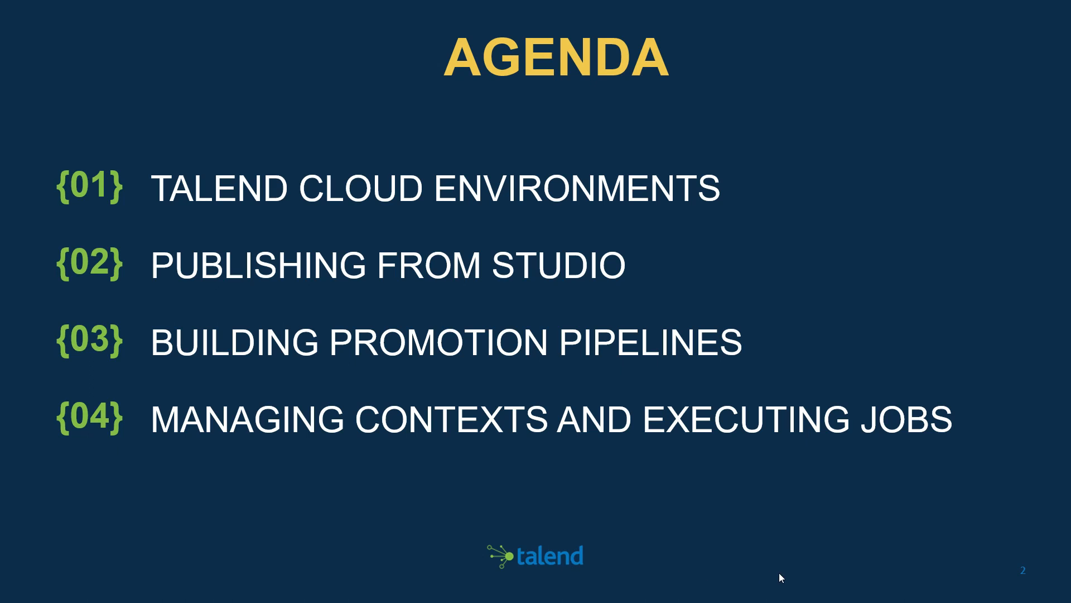
{"action": "key", "text": "alt+Tab"}
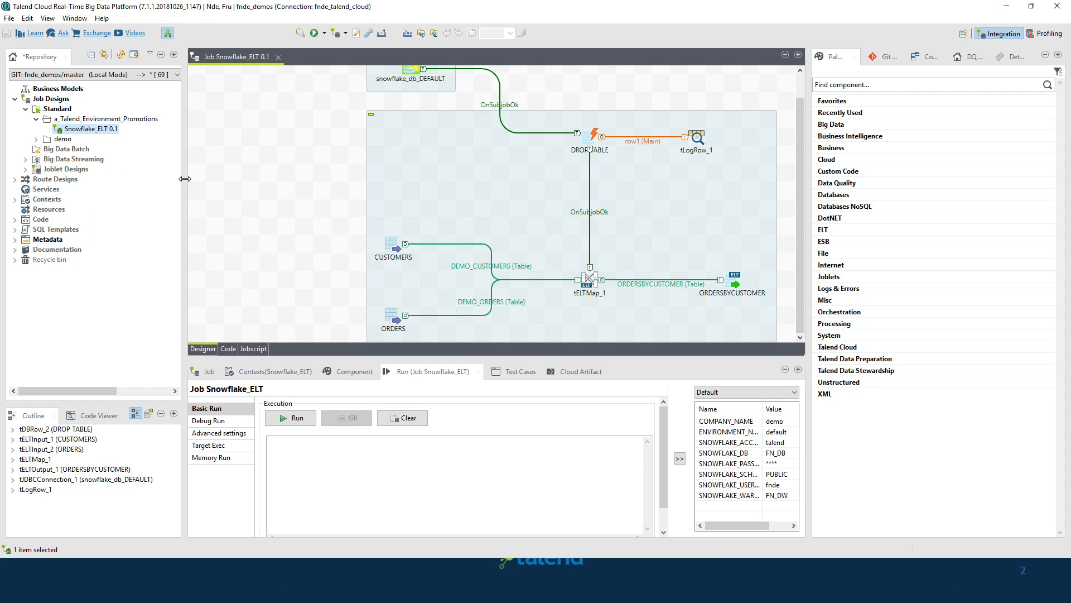
{"action": "left_click_drag", "start_coordinate": [185, 179], "coordinate": [163, 180]}
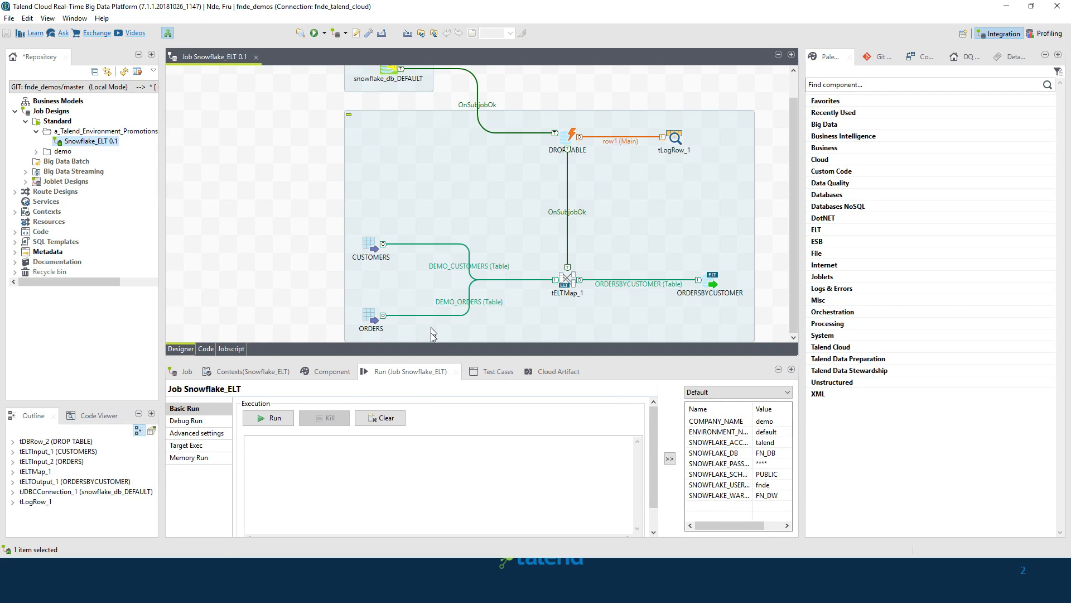
{"action": "left_click_drag", "start_coordinate": [439, 362], "coordinate": [445, 401]}
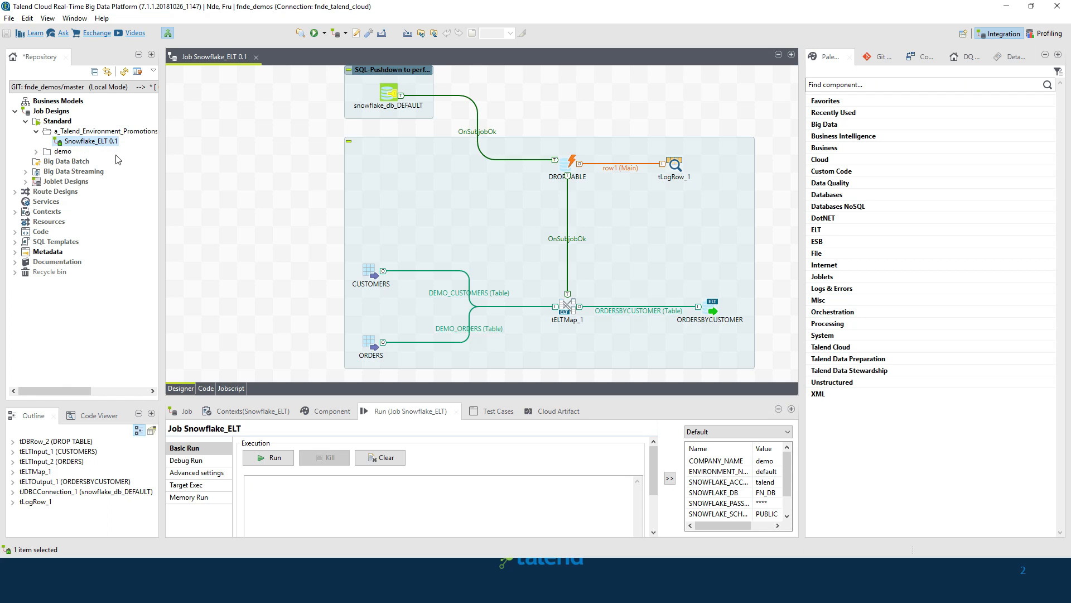
{"action": "left_click_drag", "start_coordinate": [162, 188], "coordinate": [146, 198]}
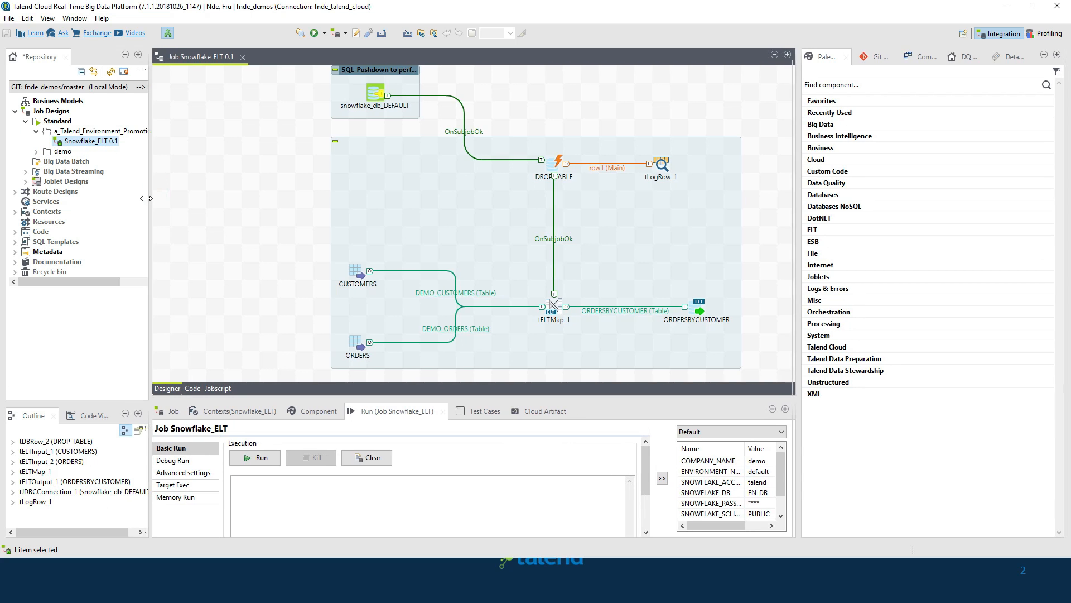
{"action": "left_click_drag", "start_coordinate": [797, 196], "coordinate": [863, 204]}
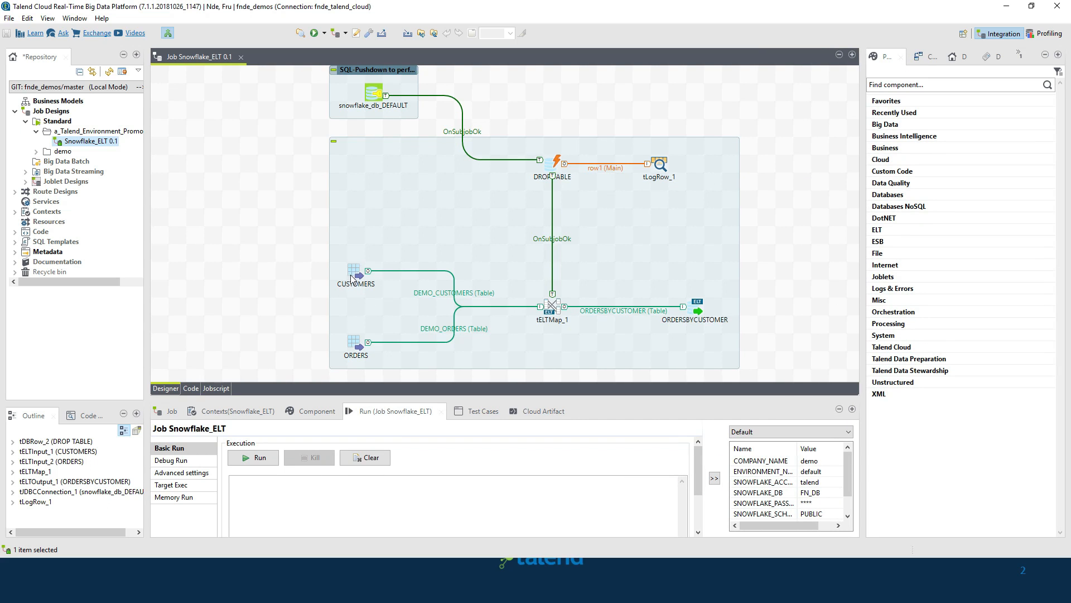
Step: Review the ORDERS source, ORDERSBYCUSTOMER output and snowflake_db_DEFAULT connection in the Snowflake_ELT job, giving the Run view more room
{"action": "left_click", "coordinate": [354, 346]}
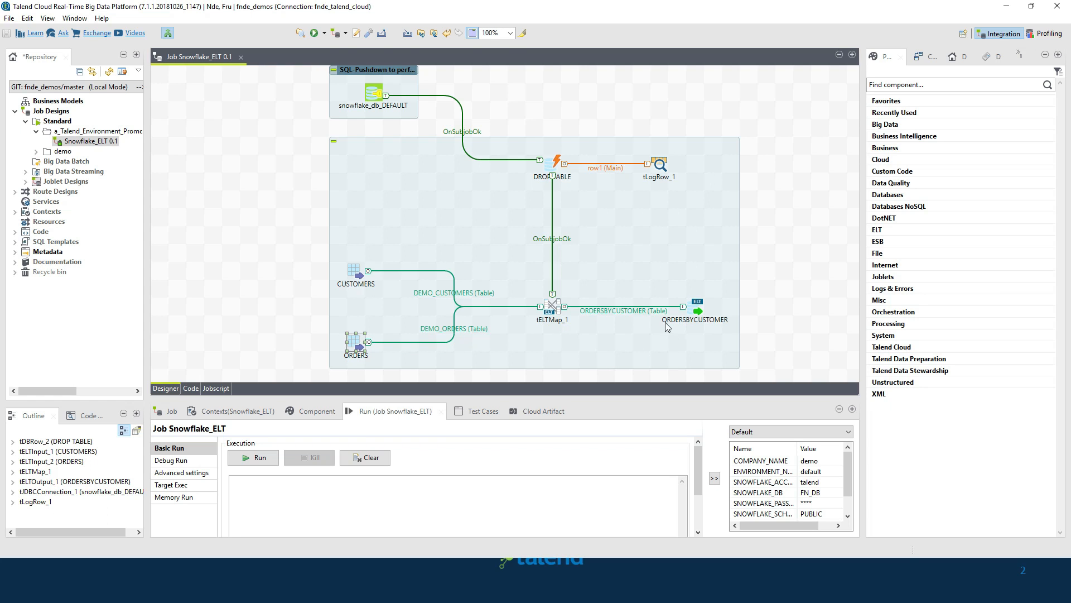
{"action": "left_click", "coordinate": [693, 311]}
{"action": "left_click_drag", "start_coordinate": [486, 385], "coordinate": [487, 328]}
{"action": "scroll", "coordinate": [460, 121], "scroll_direction": "down", "scroll_amount": 1}
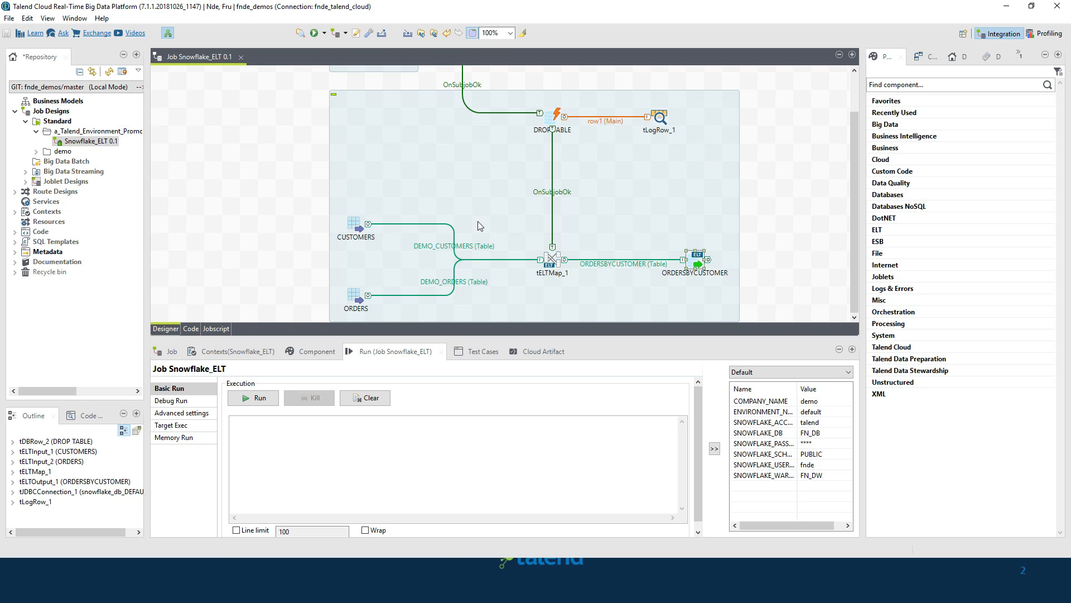
{"action": "scroll", "coordinate": [585, 249], "scroll_direction": "up", "scroll_amount": 2}
{"action": "left_click", "coordinate": [371, 95]}
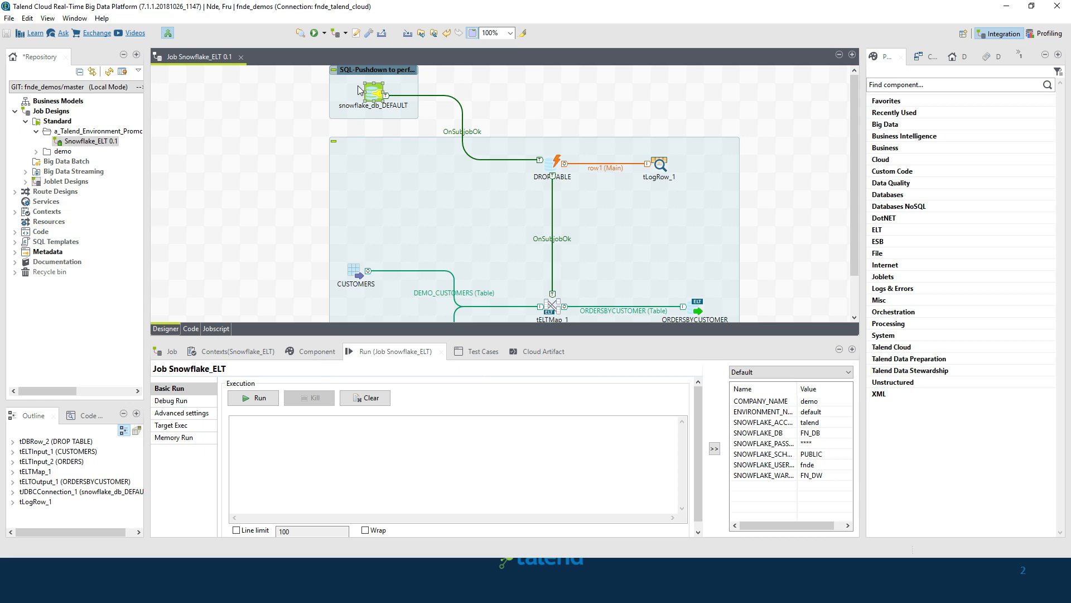
{"action": "scroll", "coordinate": [361, 91], "scroll_direction": "down", "scroll_amount": 2}
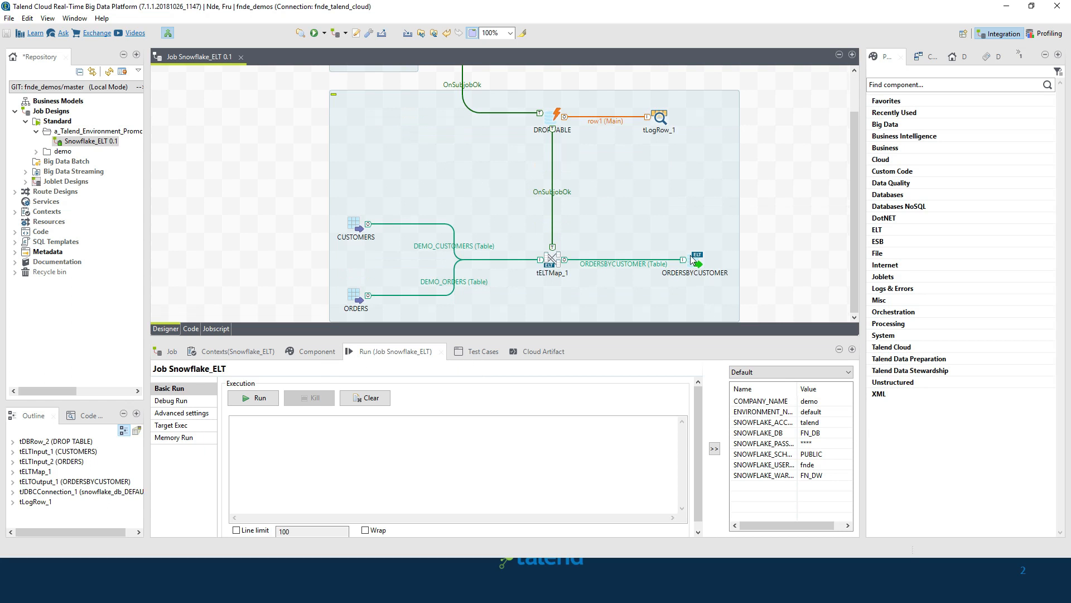
Step: Inspect the environment variable in ORDERSBYCUSTOMER's table name and the job's context values for Default, DEV and PROD
{"action": "left_click", "coordinate": [692, 258]}
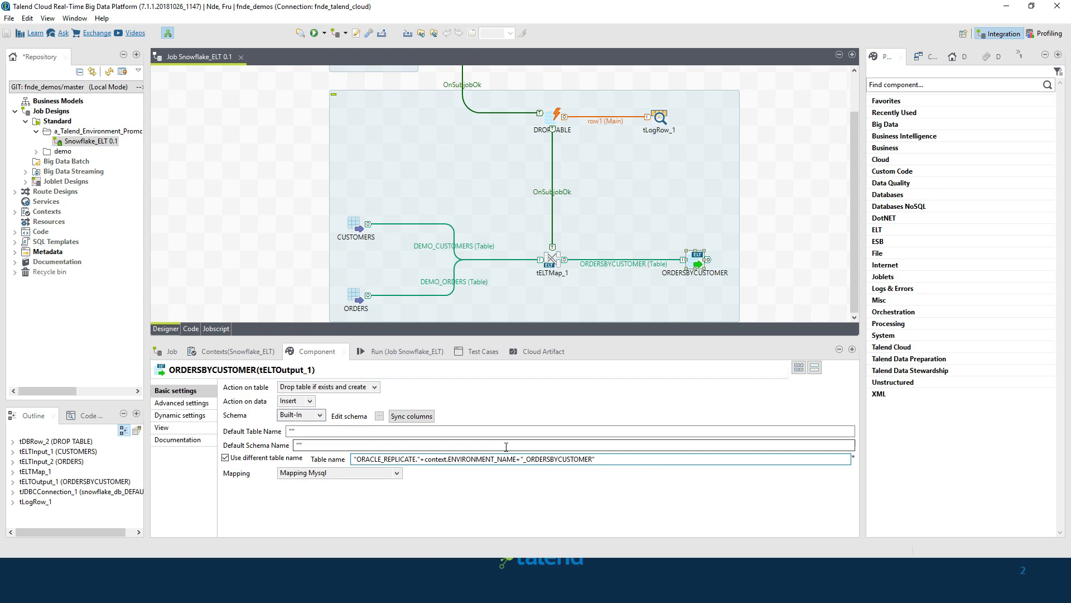
{"action": "left_click_drag", "start_coordinate": [515, 456], "coordinate": [426, 458]}
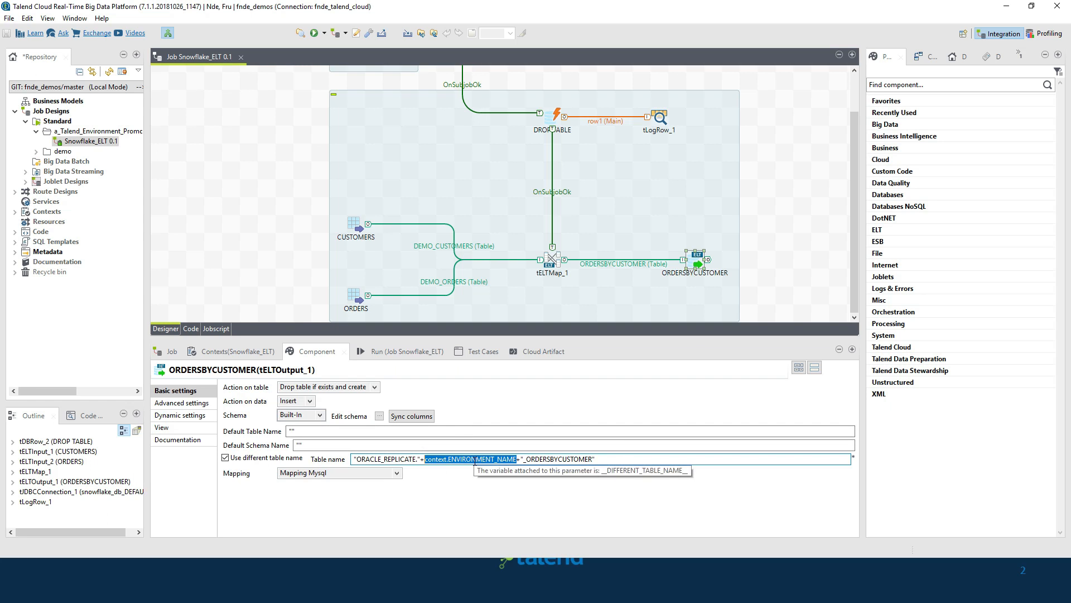
{"action": "left_click", "coordinate": [236, 351]}
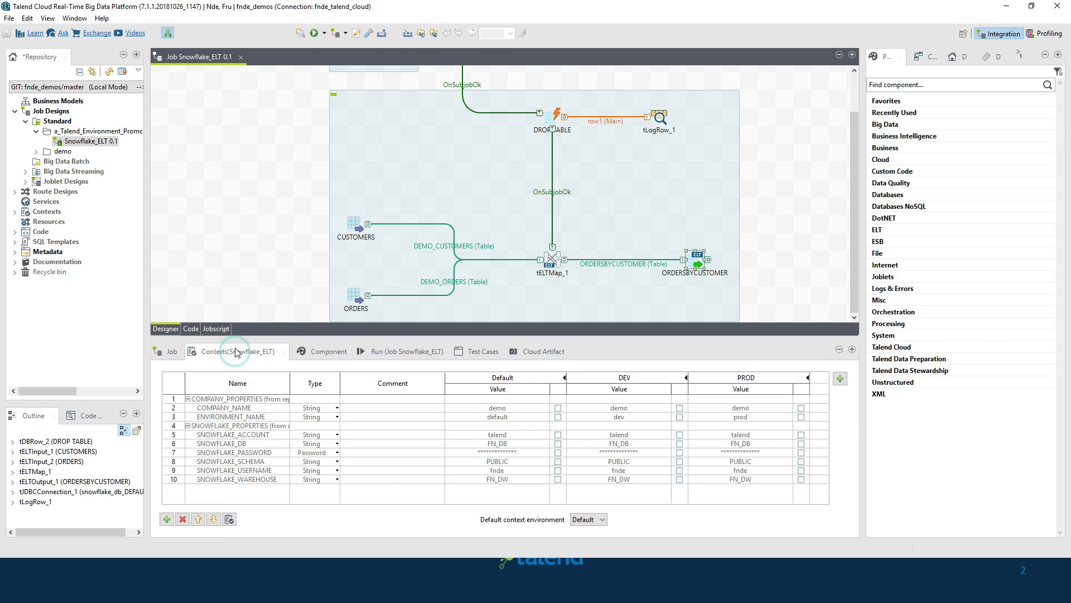
{"action": "left_click_drag", "start_coordinate": [283, 337], "coordinate": [280, 368]}
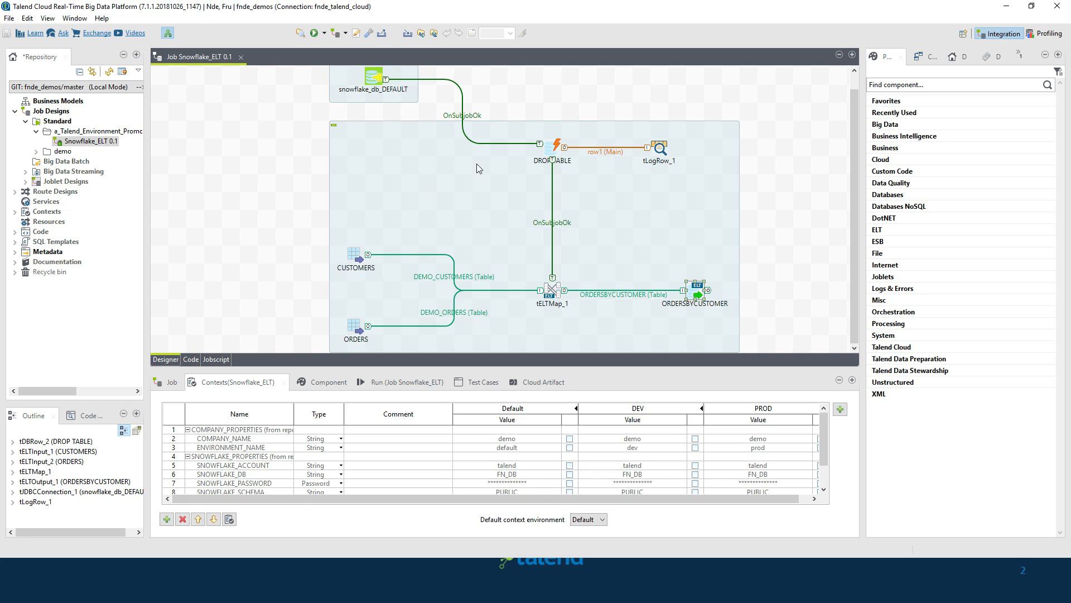
Step: Start a new context group named demo_context in the repository and proceed to its variable definitions
{"action": "left_click", "coordinate": [16, 212]}
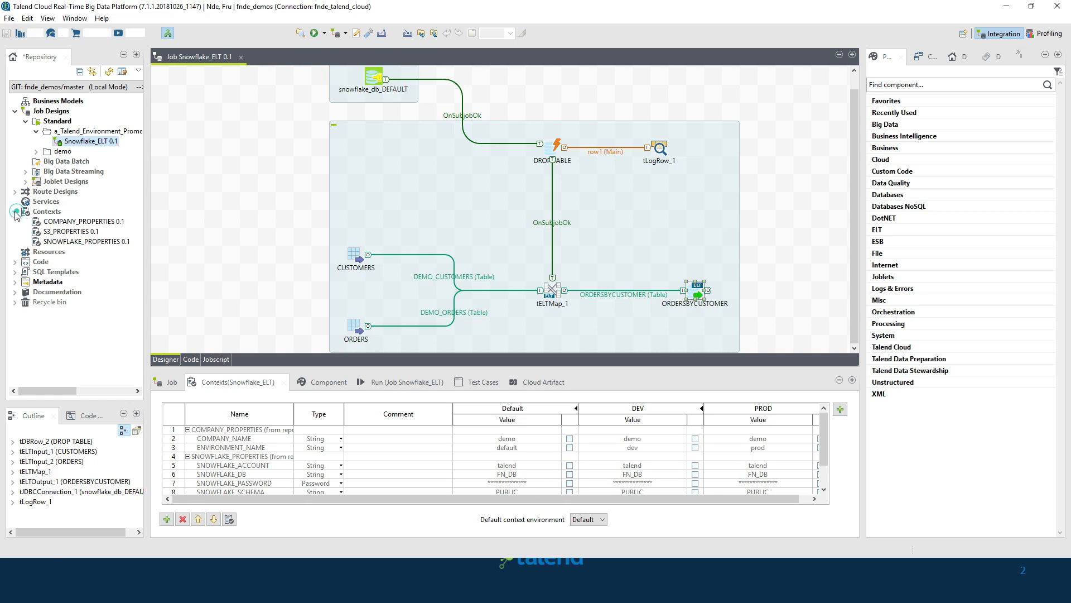
{"action": "right_click", "coordinate": [48, 212]}
{"action": "left_click", "coordinate": [71, 220]}
{"action": "type", "text": "demo_conte"}
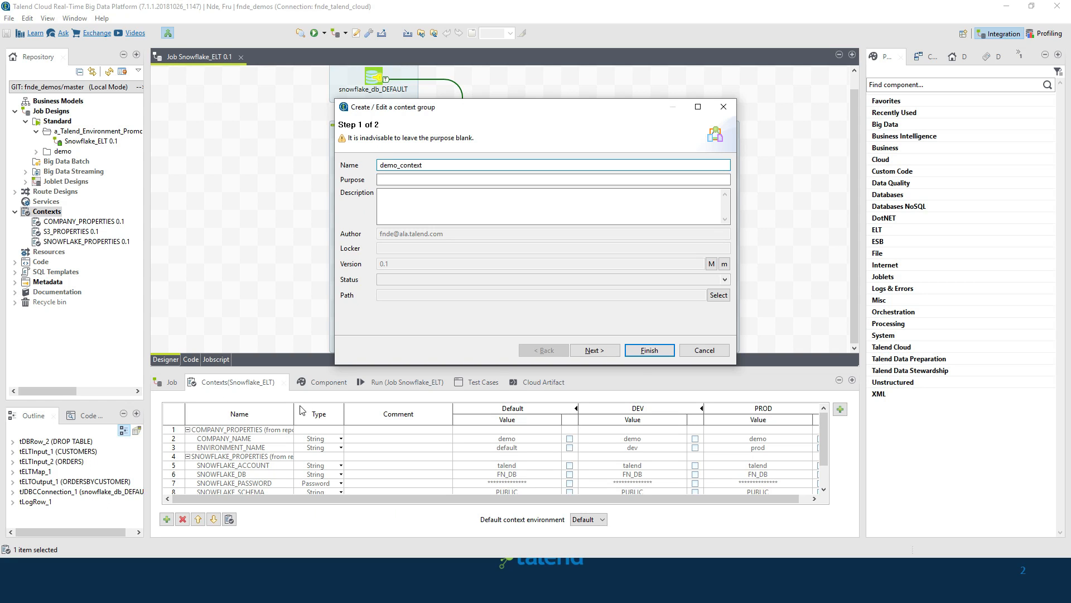
{"action": "left_click", "coordinate": [594, 350]}
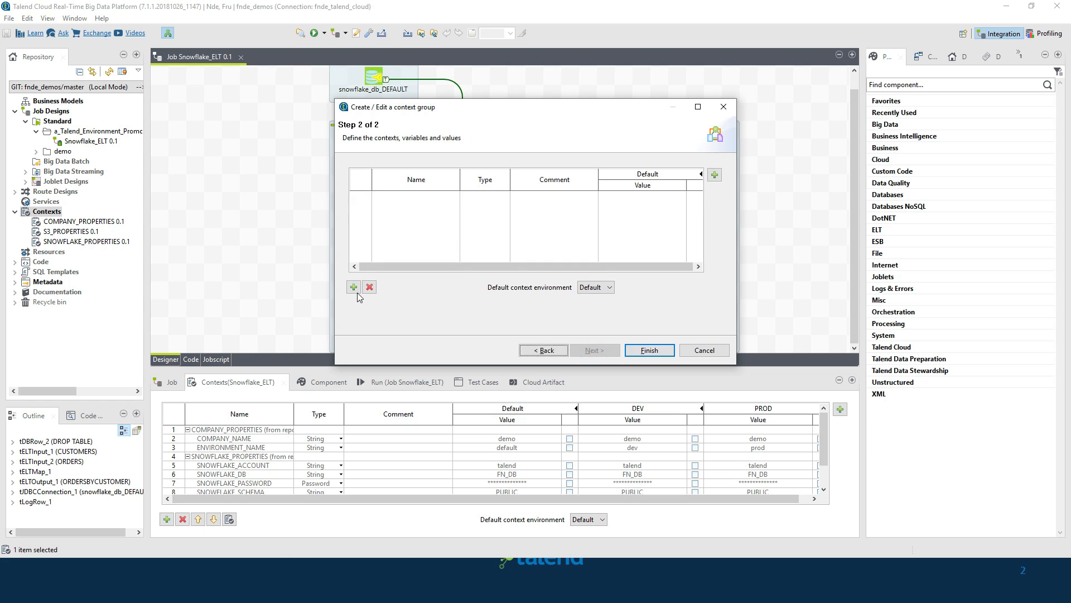
Step: Add two String variables named File_Name and DB_Conn to the demo_context group
{"action": "left_click", "coordinate": [353, 287]}
{"action": "left_click", "coordinate": [403, 195]}
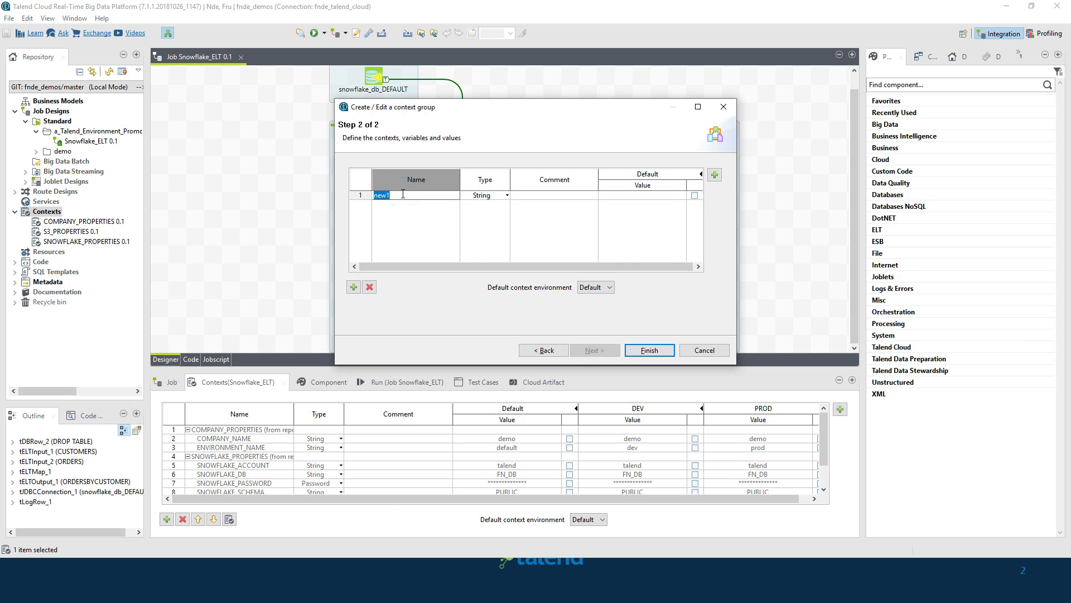
{"action": "type", "text": "File_Name"}
{"action": "left_click", "coordinate": [353, 286]}
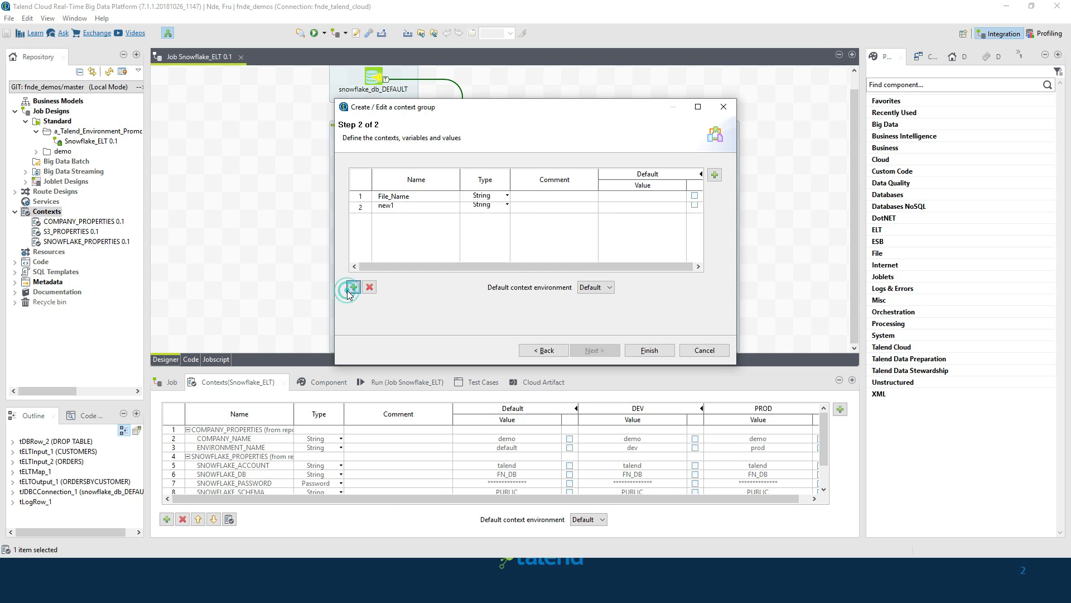
{"action": "left_click", "coordinate": [401, 203]}
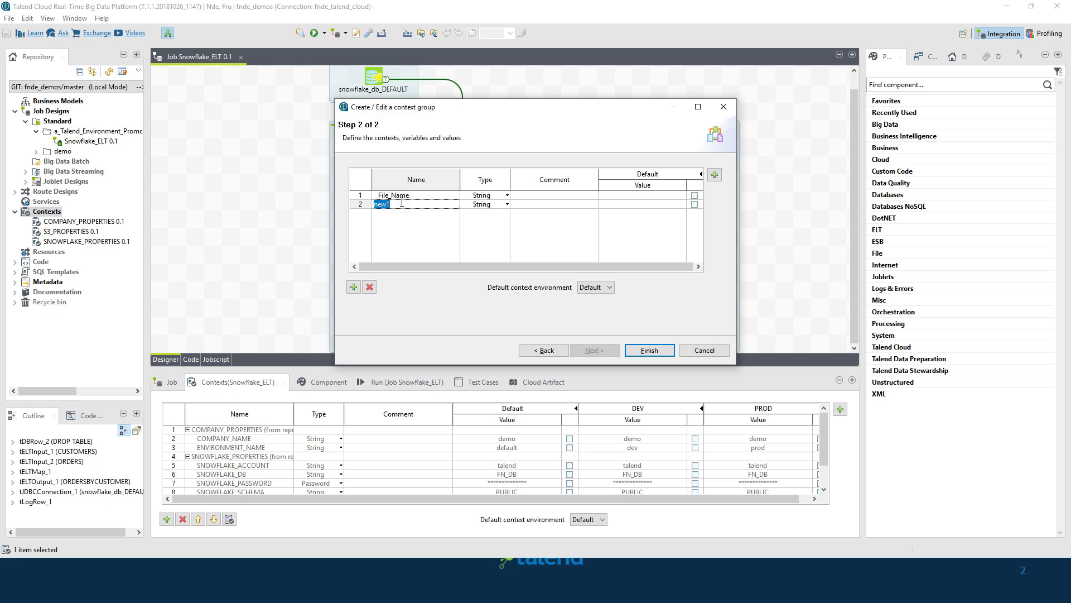
{"action": "type", "text": "DB_COnn"}
{"action": "key", "text": "BackSpace"}
{"action": "key", "text": "BackSpace"}
{"action": "key", "text": "BackSpace"}
{"action": "type", "text": "onnn"}
{"action": "left_click_drag", "start_coordinate": [544, 267], "coordinate": [586, 263]}
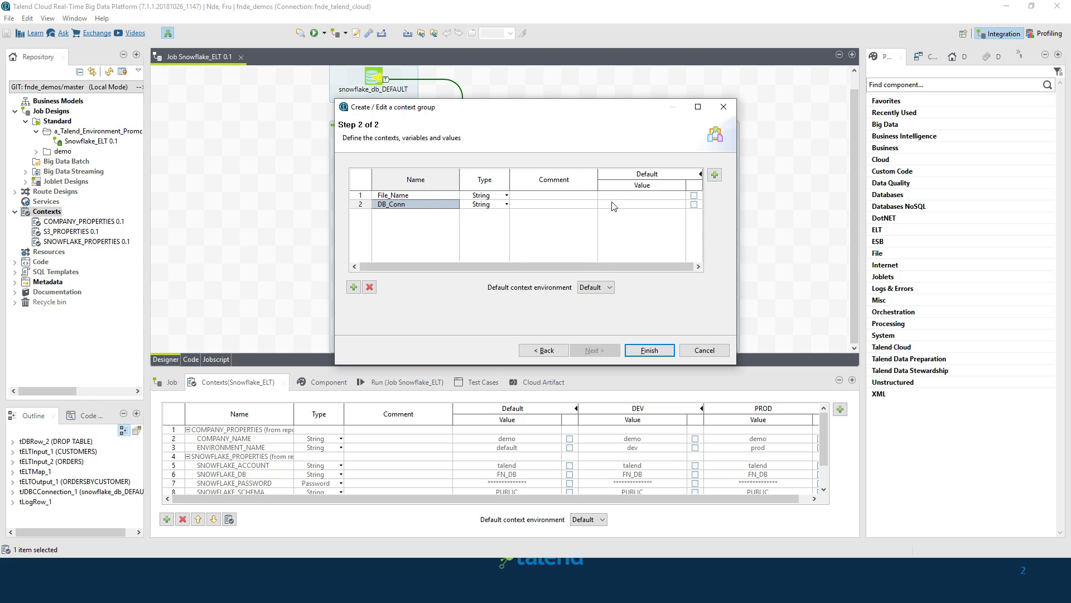
Step: Set the Default values to c:/ for File_Name and jdbc: for DB_Conn
{"action": "left_click", "coordinate": [626, 196]}
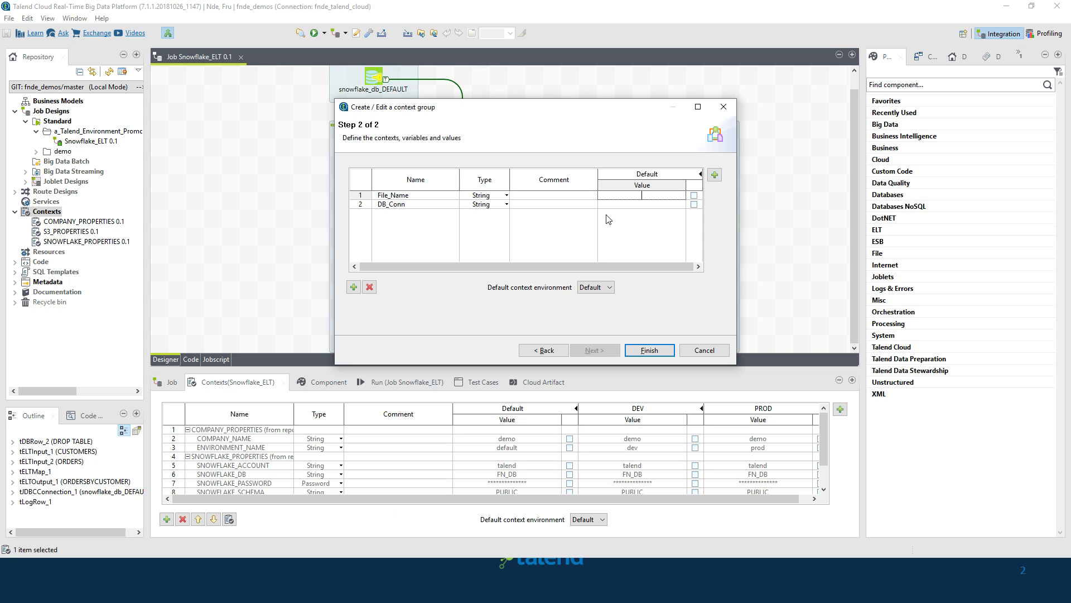
{"action": "type", "text": "c:/"}
{"action": "left_click", "coordinate": [645, 204]}
{"action": "type", "text": "jdbc:"}
Step: Add the context environments dev, test and prod to the demo_context group
{"action": "left_click", "coordinate": [715, 175]}
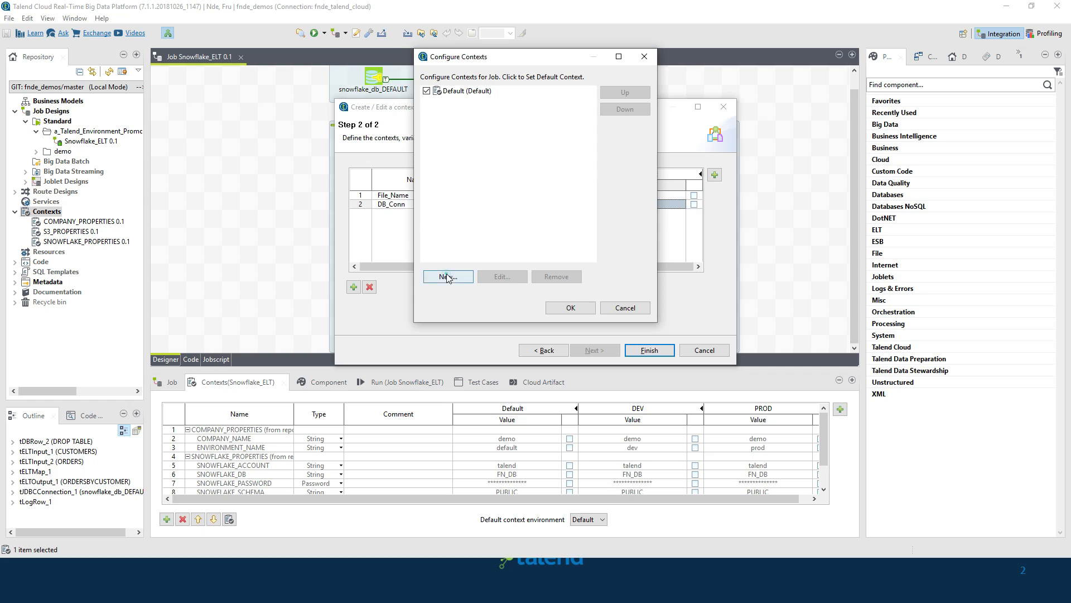
{"action": "left_click", "coordinate": [447, 276]}
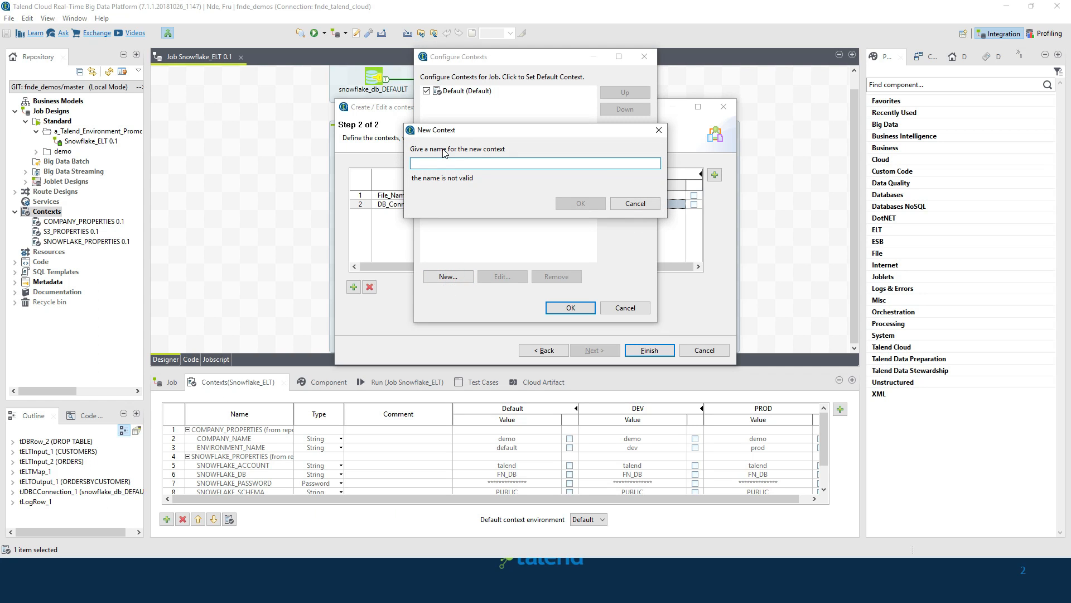
{"action": "type", "text": "dev"}
{"action": "key", "text": "Return"}
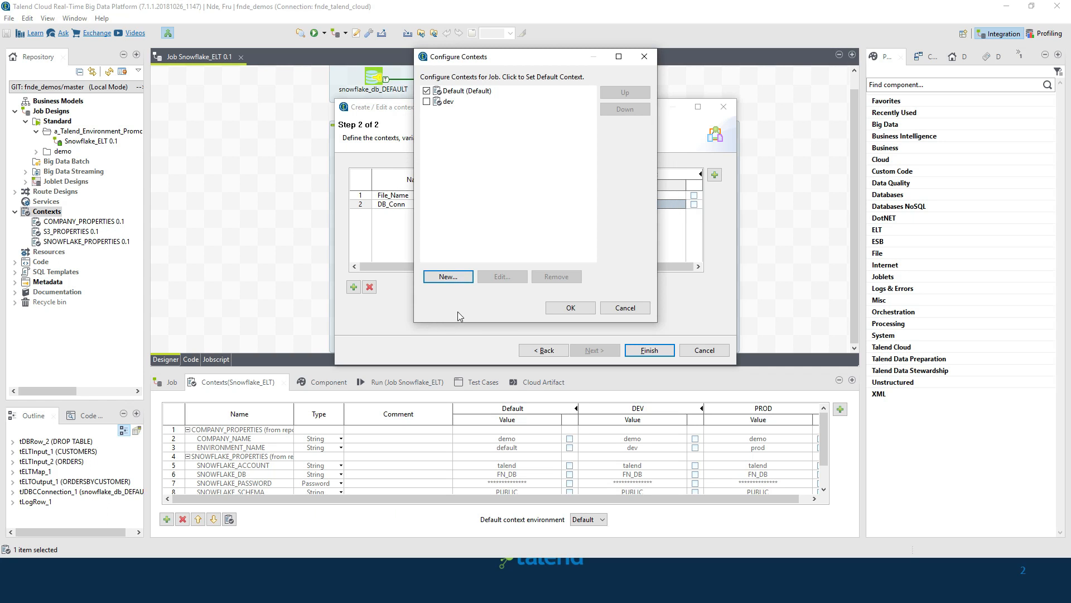
{"action": "left_click", "coordinate": [448, 276]}
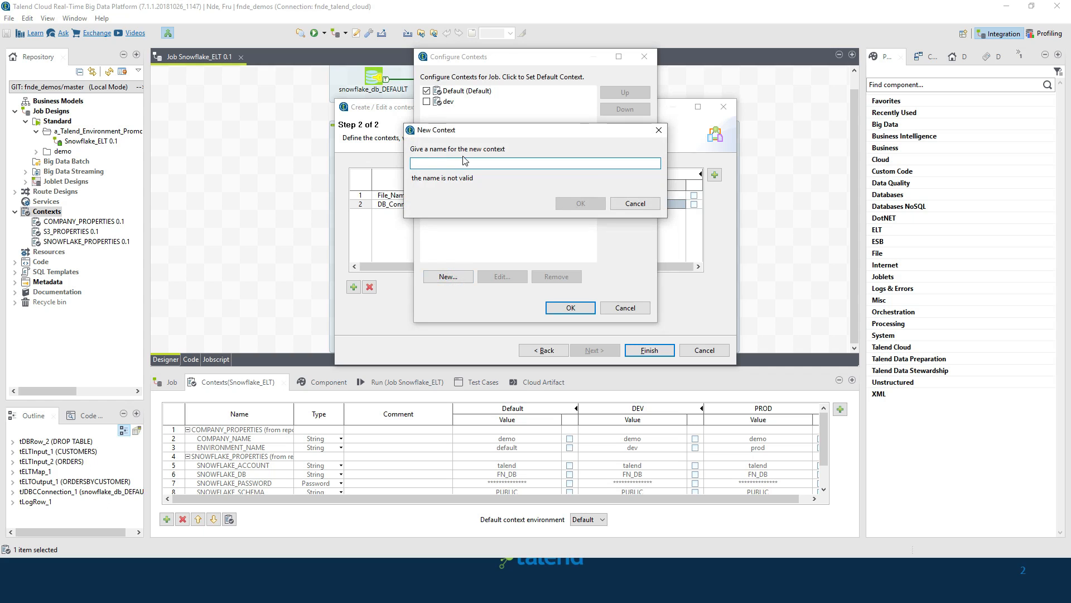
{"action": "type", "text": "tes"}
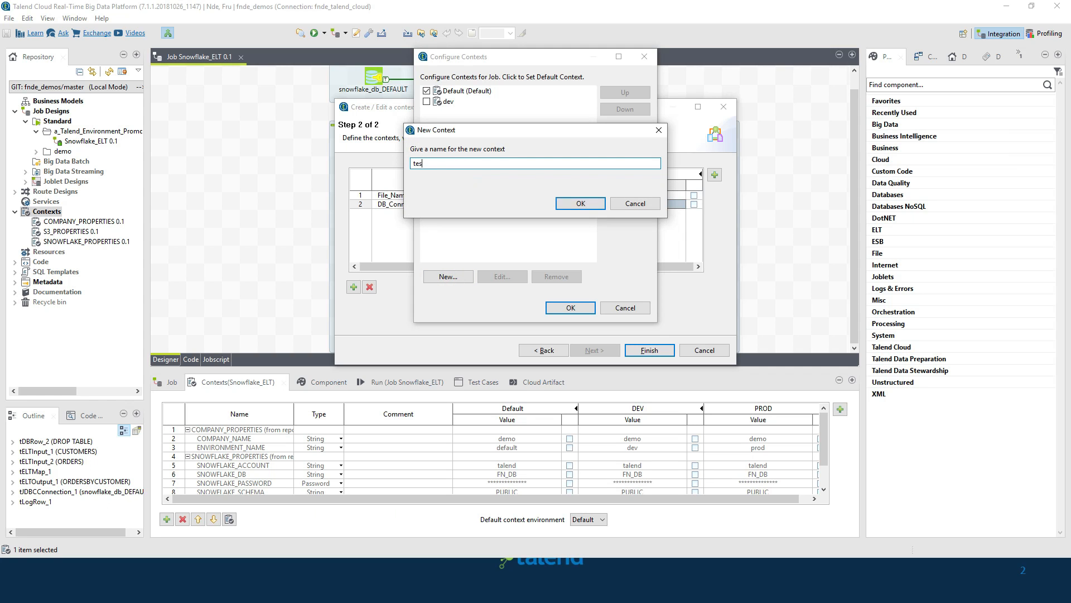
{"action": "type", "text": "t"}
{"action": "left_click", "coordinate": [580, 203]}
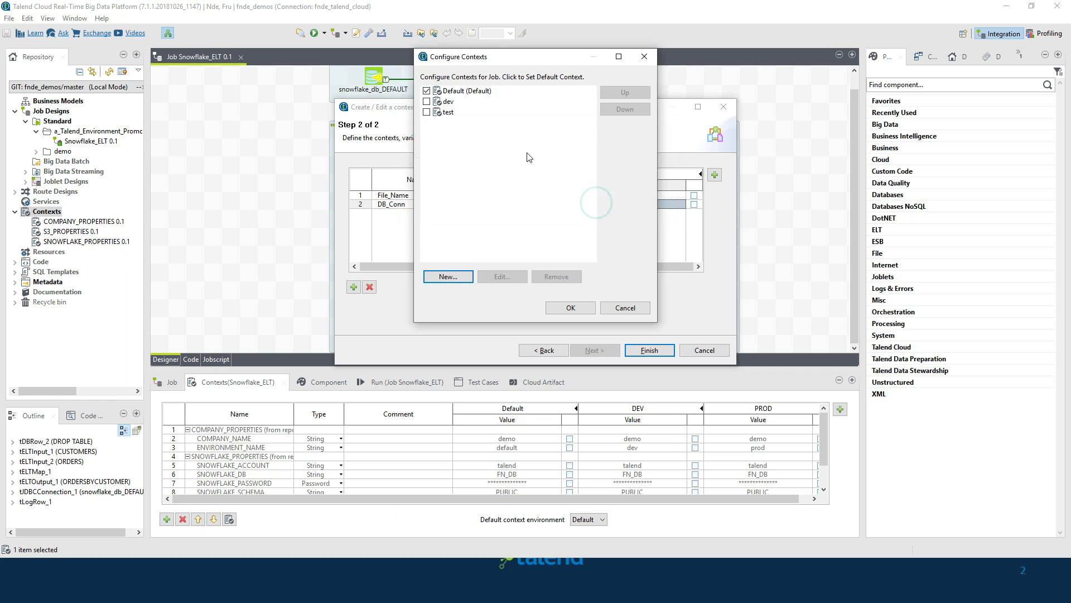
{"action": "left_click", "coordinate": [438, 275]}
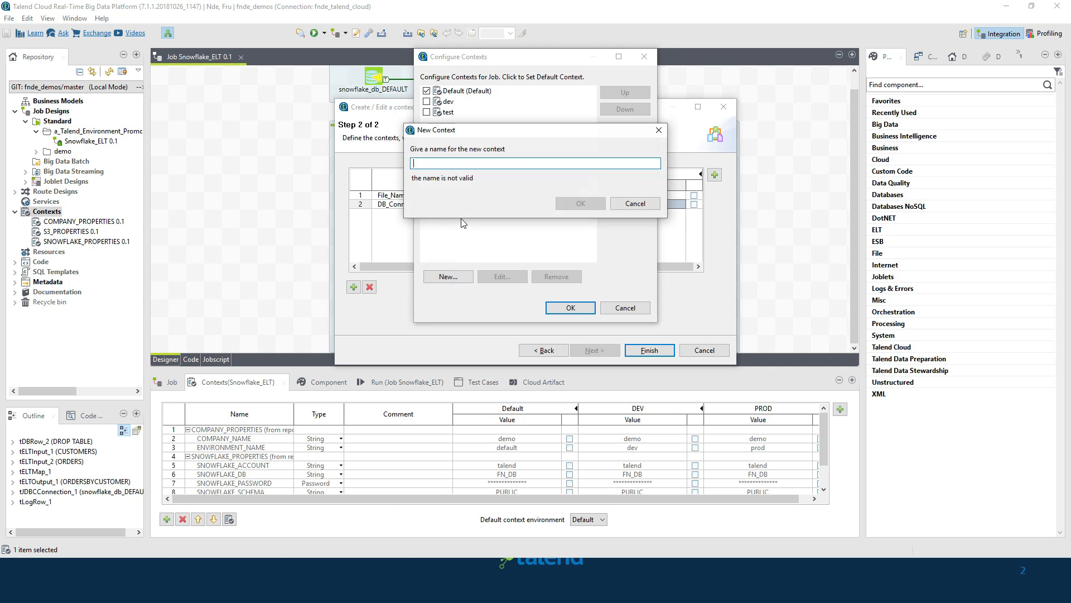
{"action": "type", "text": "prod"}
{"action": "key", "text": "Return"}
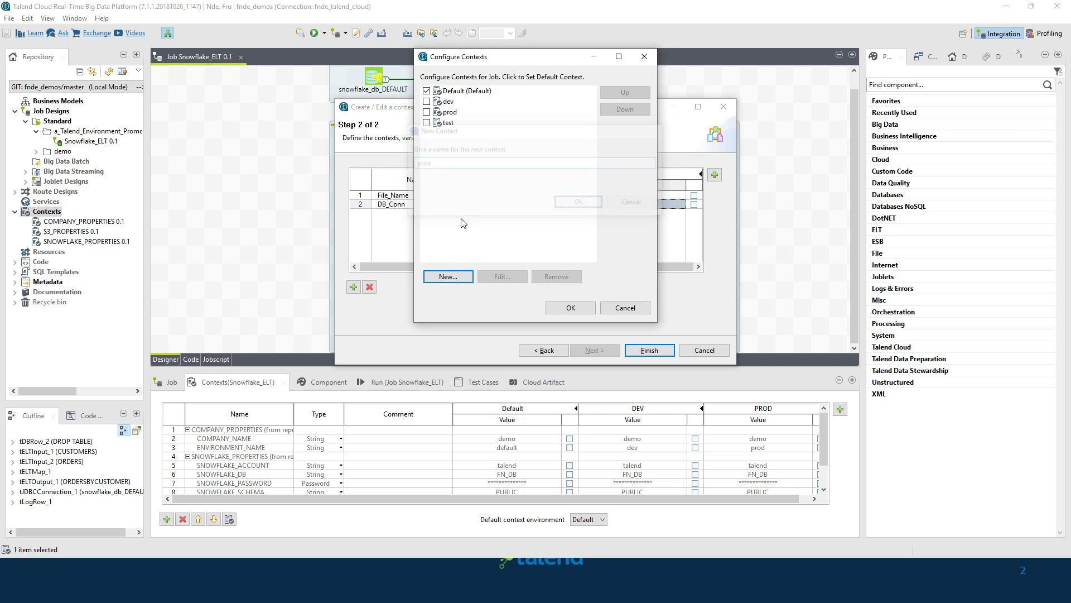
{"action": "left_click", "coordinate": [559, 306]}
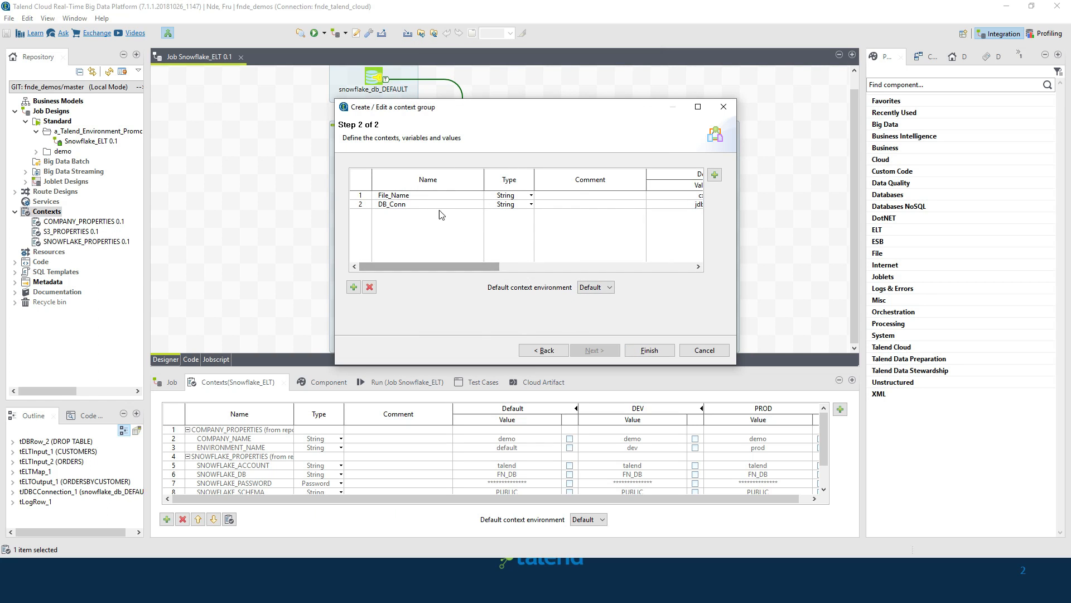
Step: Review the variable values under dev, prod and test, and discard the new context group
{"action": "left_click_drag", "start_coordinate": [416, 267], "coordinate": [572, 256]}
{"action": "left_click_drag", "start_coordinate": [579, 226], "coordinate": [577, 224]}
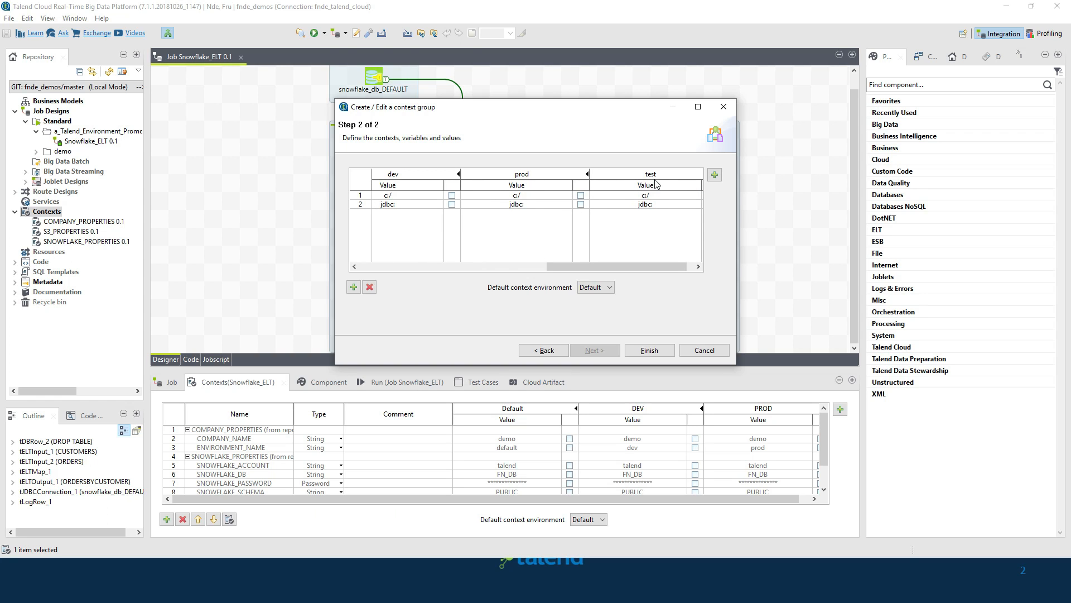
{"action": "mouse_move", "coordinate": [624, 266]}
{"action": "left_mouse_down"}
{"action": "mouse_move", "coordinate": [636, 260]}
{"action": "mouse_move", "coordinate": [470, 248]}
{"action": "mouse_move", "coordinate": [610, 256]}
{"action": "left_mouse_up"}
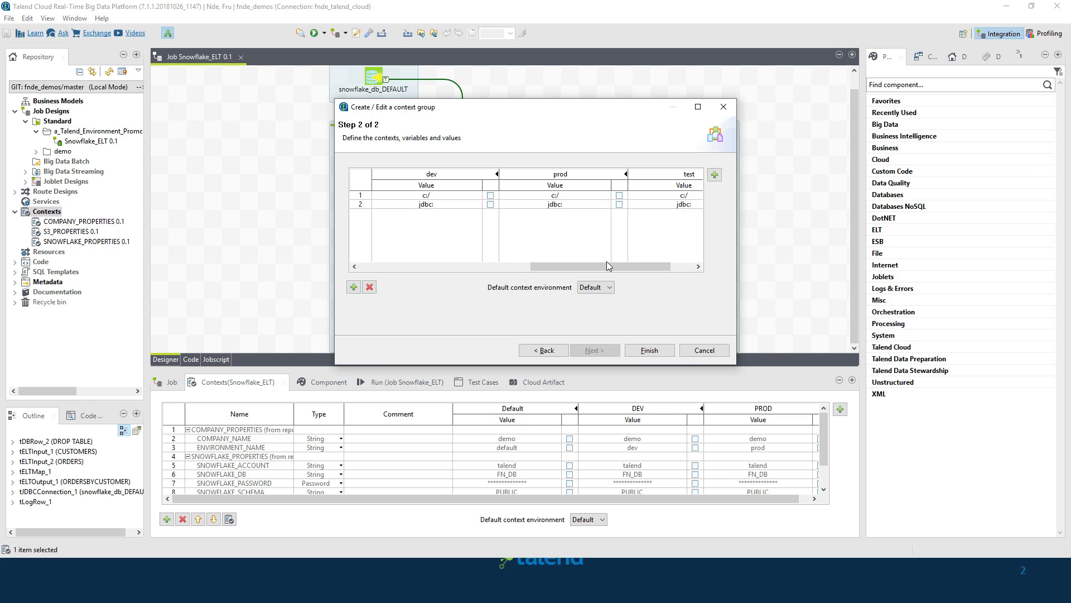
{"action": "left_click", "coordinate": [704, 350]}
Step: Inspect the COMPANY_PROPERTIES context group's variables across Default, DEV and PROD, and close it without changes
{"action": "left_click", "coordinate": [76, 221]}
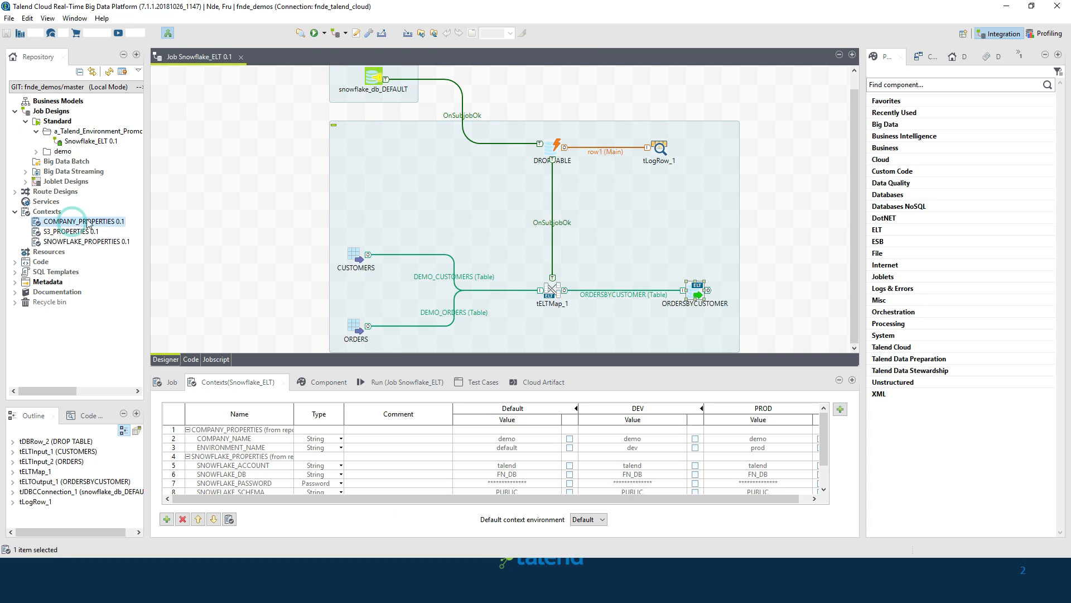
{"action": "double_click", "coordinate": [87, 221]}
{"action": "left_click", "coordinate": [594, 349]}
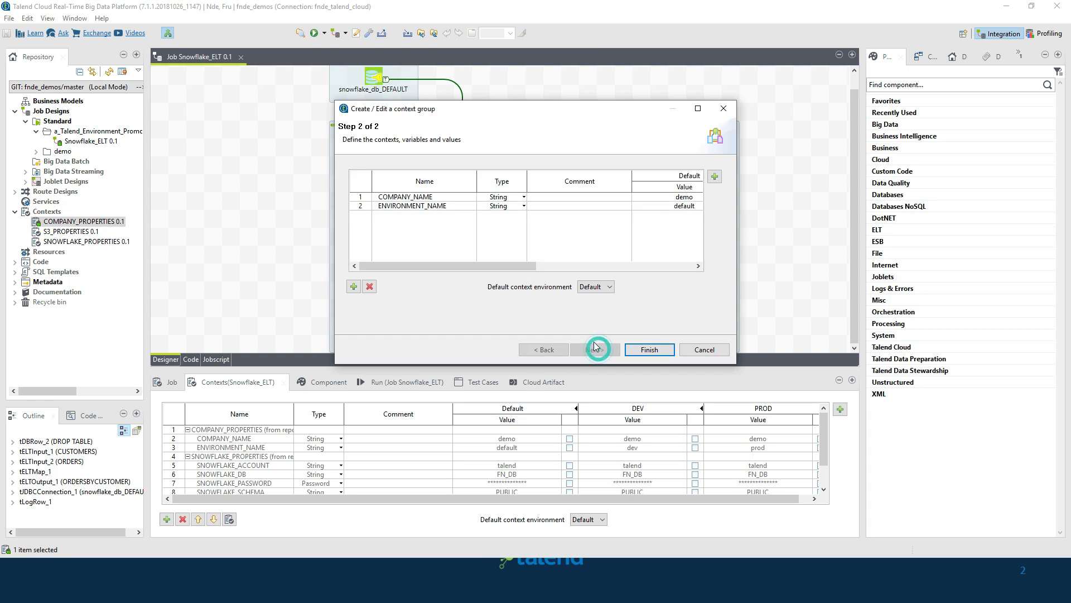
{"action": "mouse_move", "coordinate": [424, 268]}
{"action": "left_mouse_down"}
{"action": "mouse_move", "coordinate": [478, 268]}
{"action": "mouse_move", "coordinate": [410, 268]}
{"action": "left_mouse_up"}
{"action": "left_click_drag", "start_coordinate": [493, 271], "coordinate": [659, 254]}
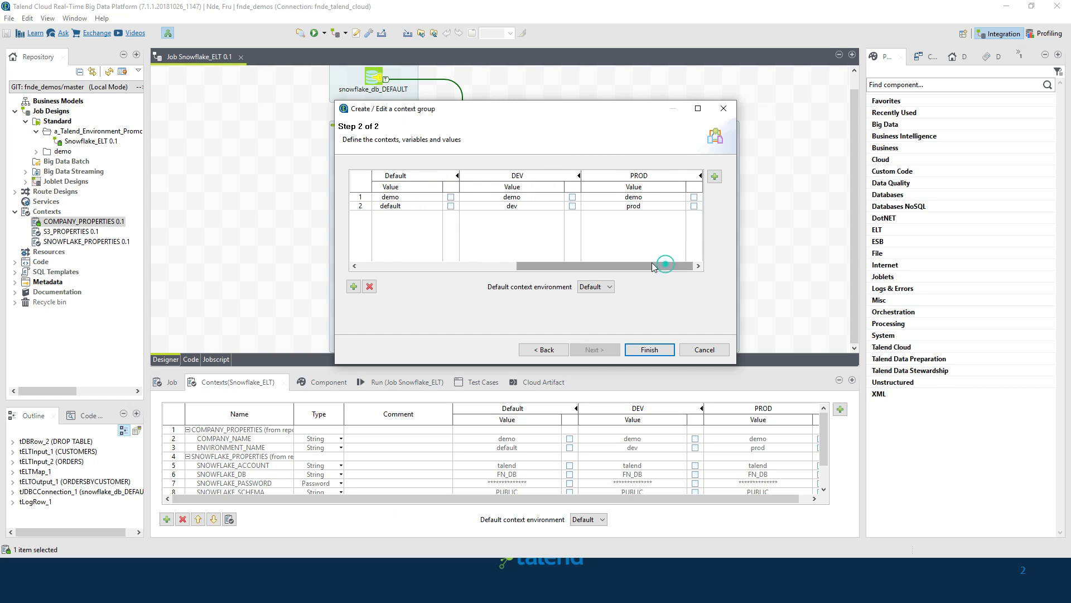
{"action": "left_click_drag", "start_coordinate": [652, 262], "coordinate": [454, 254]}
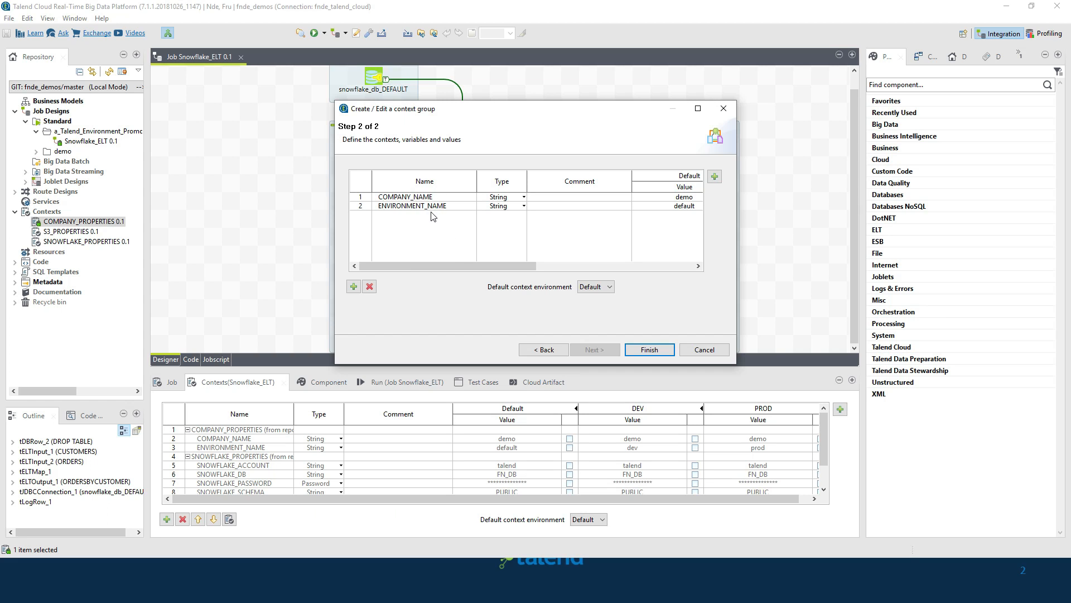
{"action": "left_click", "coordinate": [696, 351]}
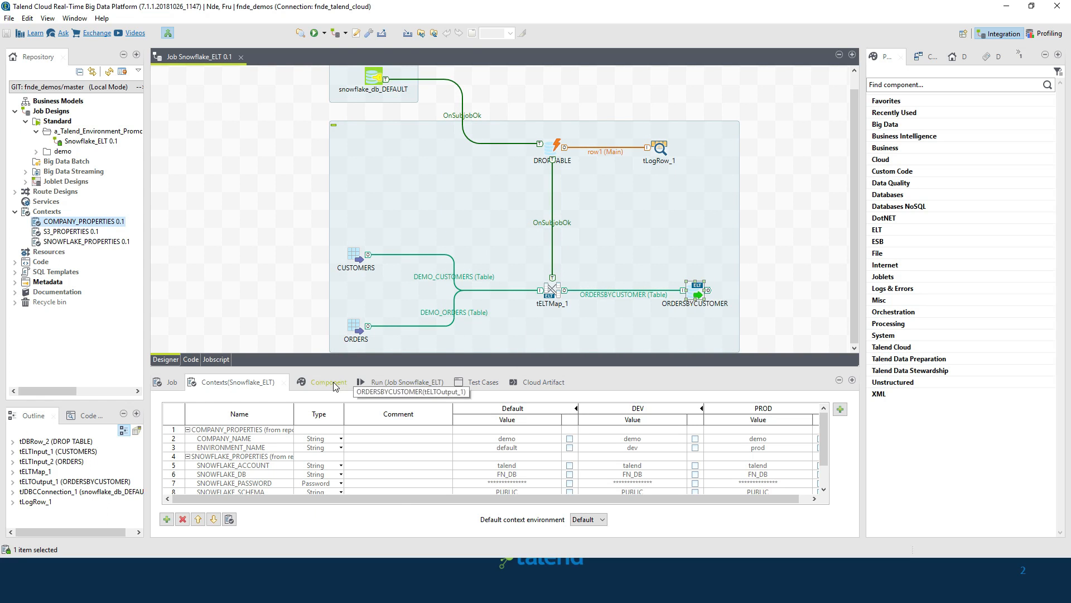
Step: Examine the context.ENVIRONMENT_NAME part of the ORDERSBYCUSTOMER component's table name, giving its settings more room
{"action": "double_click", "coordinate": [690, 287]}
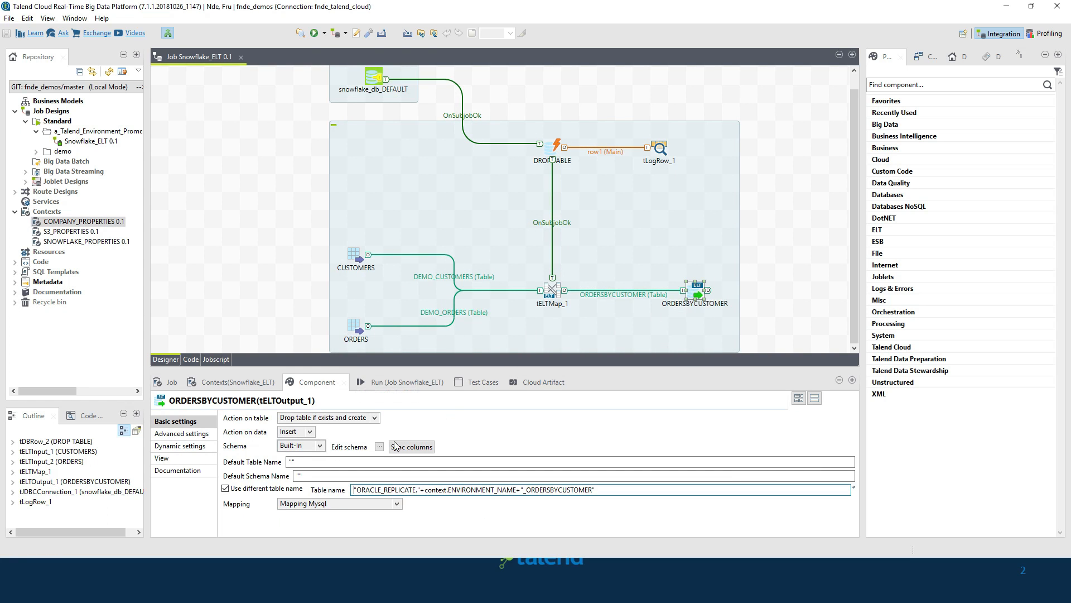
{"action": "left_click_drag", "start_coordinate": [393, 370], "coordinate": [382, 328]}
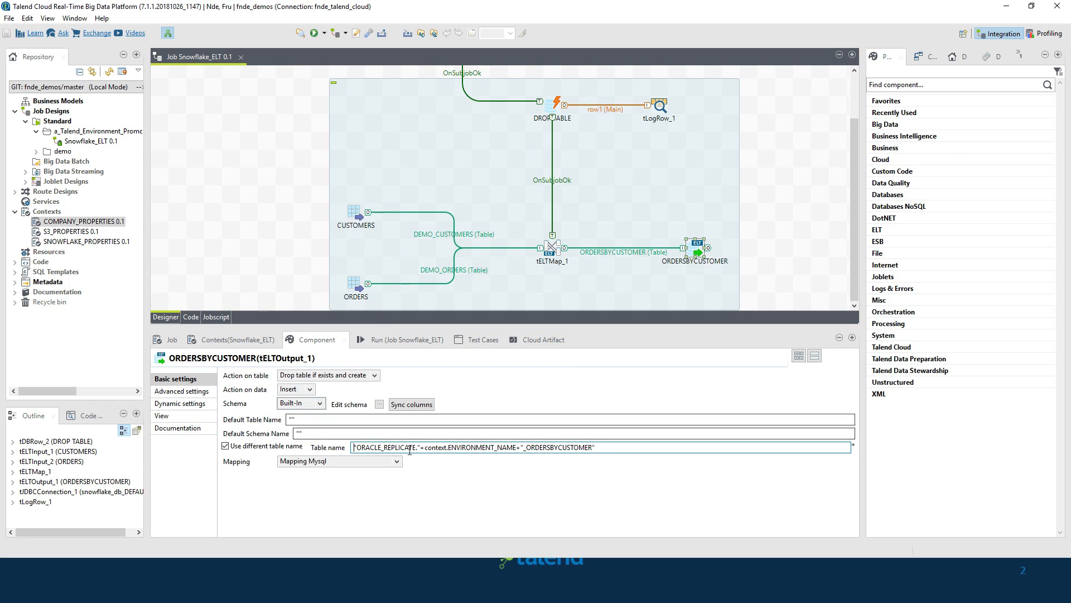
{"action": "left_click_drag", "start_coordinate": [425, 447], "coordinate": [515, 447]}
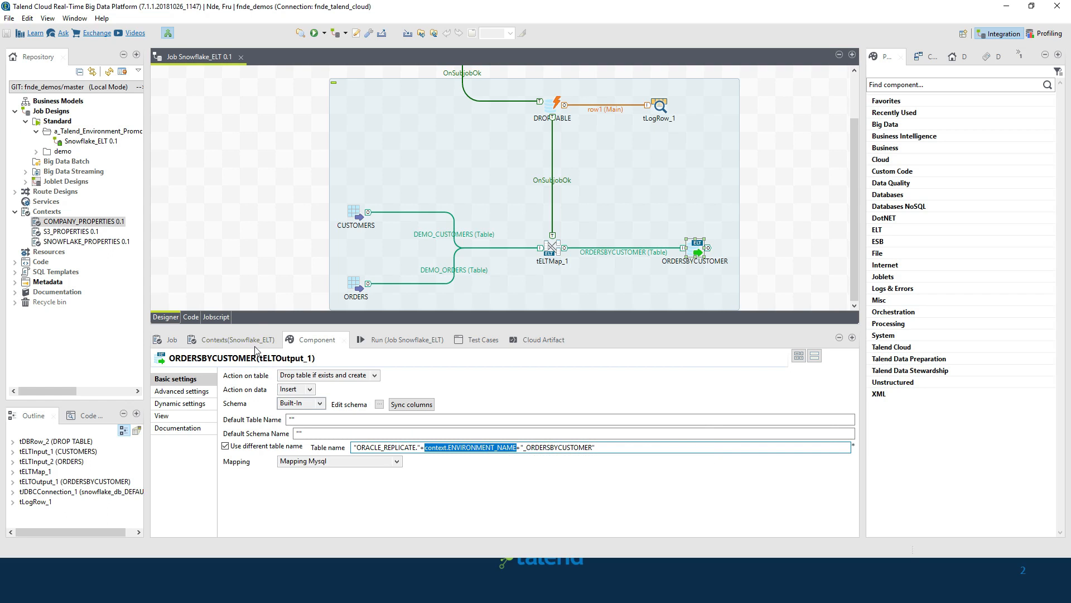
Step: Review the job's context variables, inspect which repository variables S3_PROPERTIES offers, and close the selection without adding any
{"action": "left_click", "coordinate": [239, 340]}
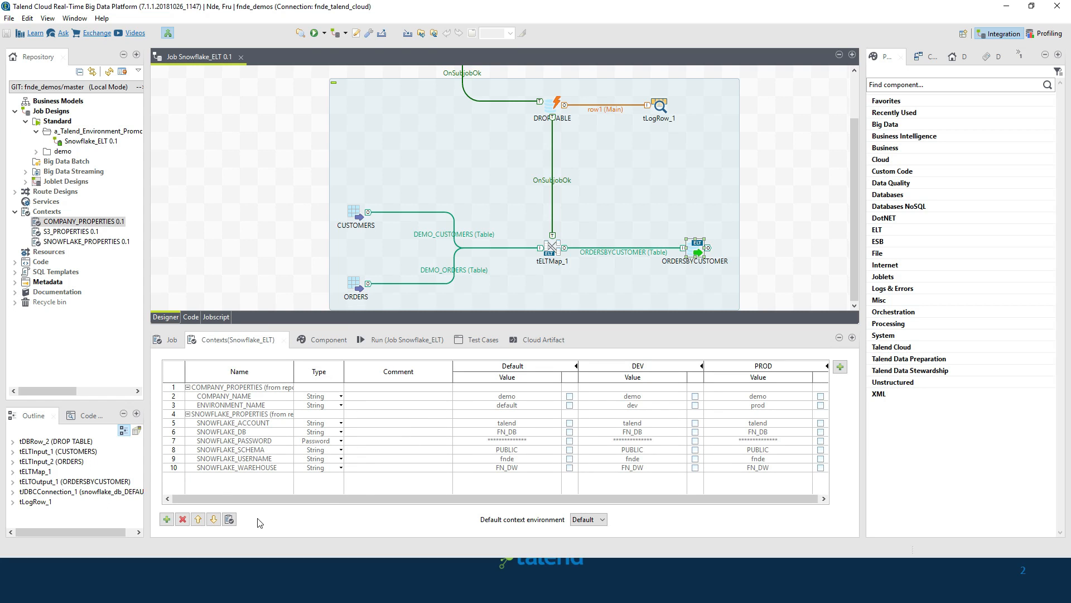
{"action": "left_click", "coordinate": [229, 519]}
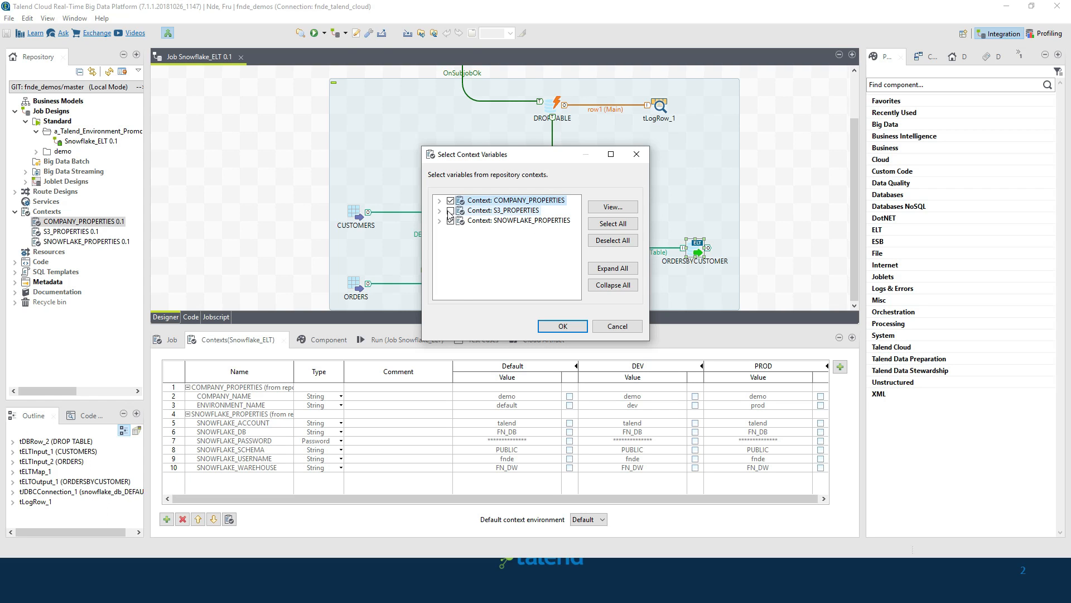
{"action": "left_click", "coordinate": [452, 209]}
{"action": "left_click", "coordinate": [440, 211]}
{"action": "left_click", "coordinate": [450, 210]}
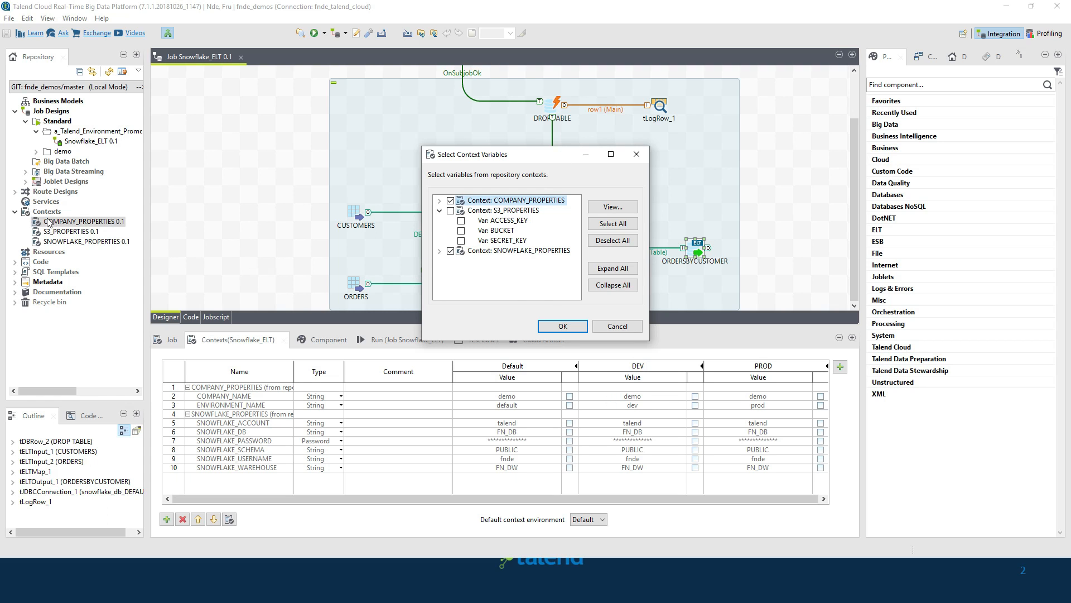
{"action": "left_click", "coordinate": [625, 328]}
{"action": "left_click", "coordinate": [166, 519]}
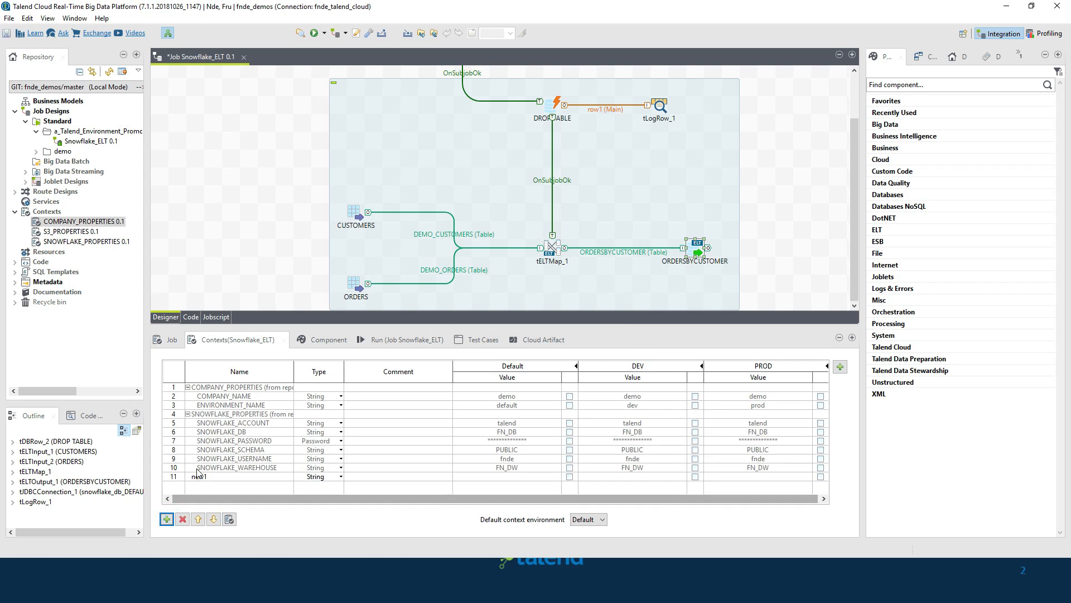
{"action": "left_click", "coordinate": [202, 477]}
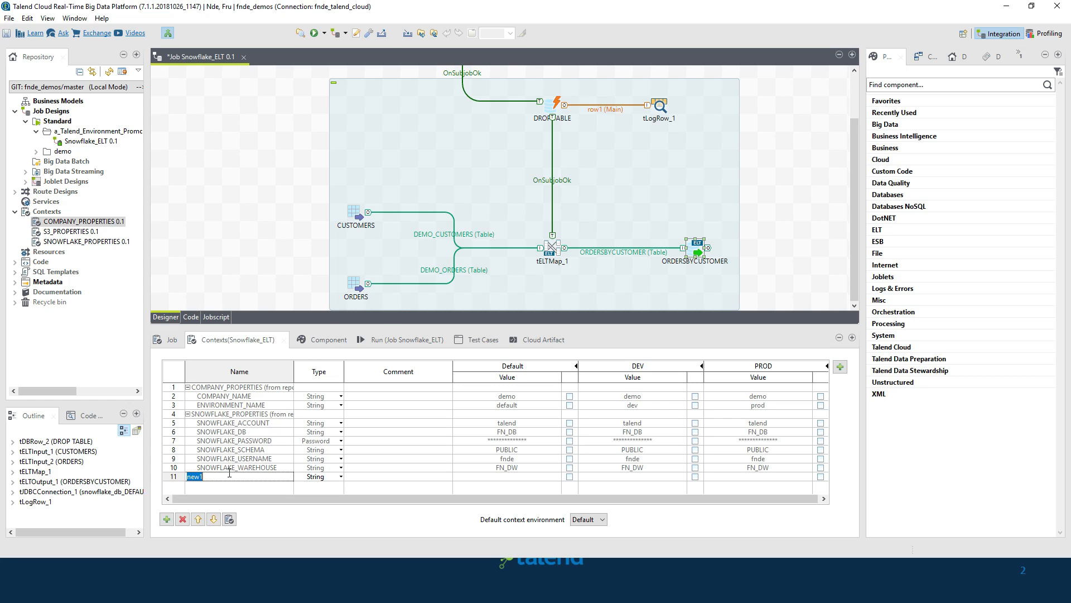
{"action": "left_click", "coordinate": [166, 519]}
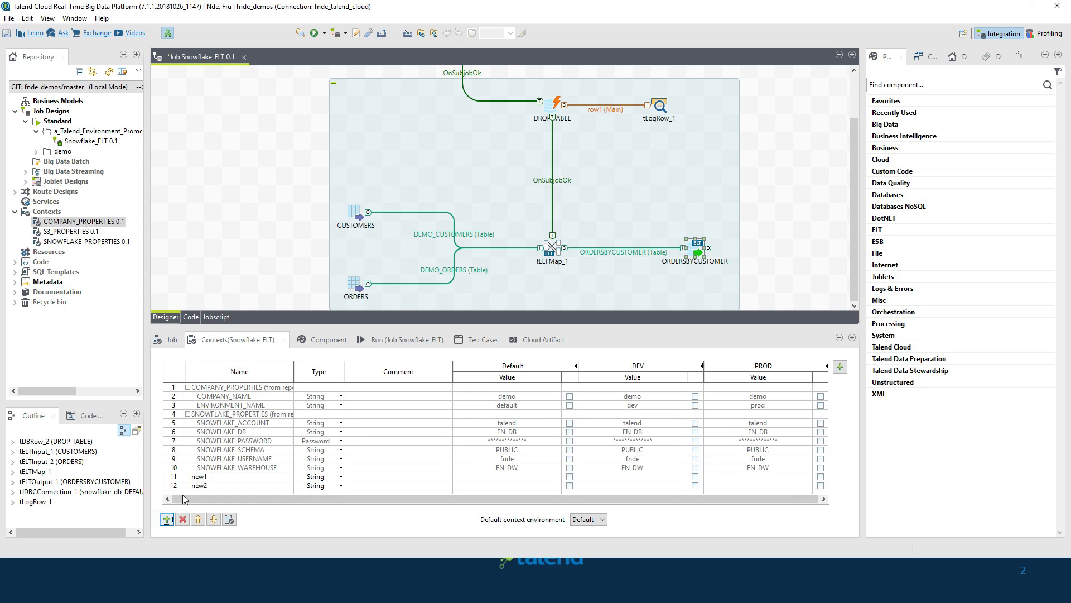
{"action": "left_click", "coordinate": [179, 477]}
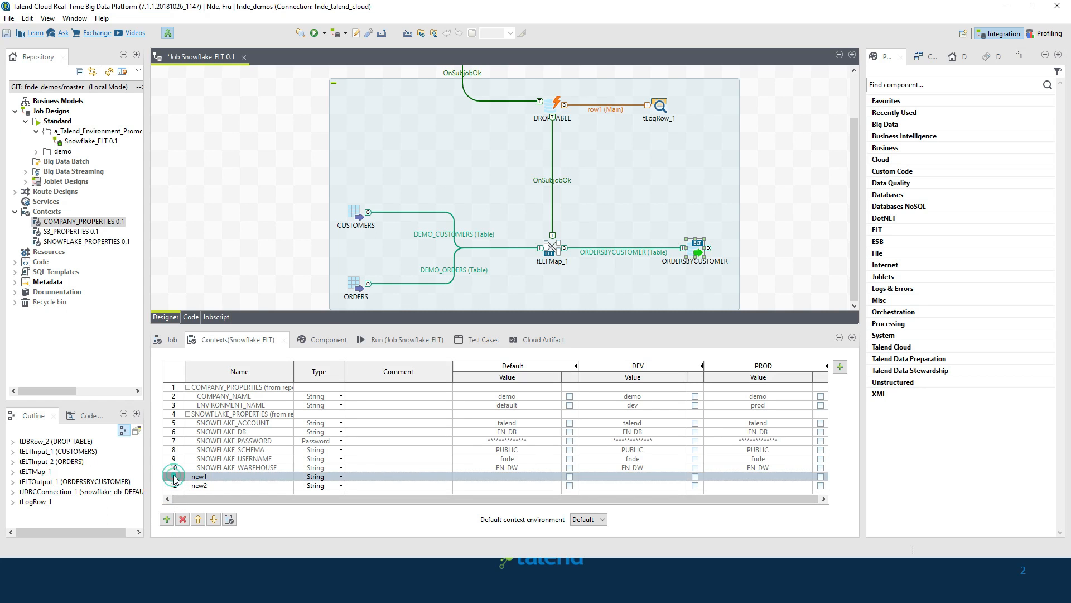
{"action": "left_click", "coordinate": [182, 520]}
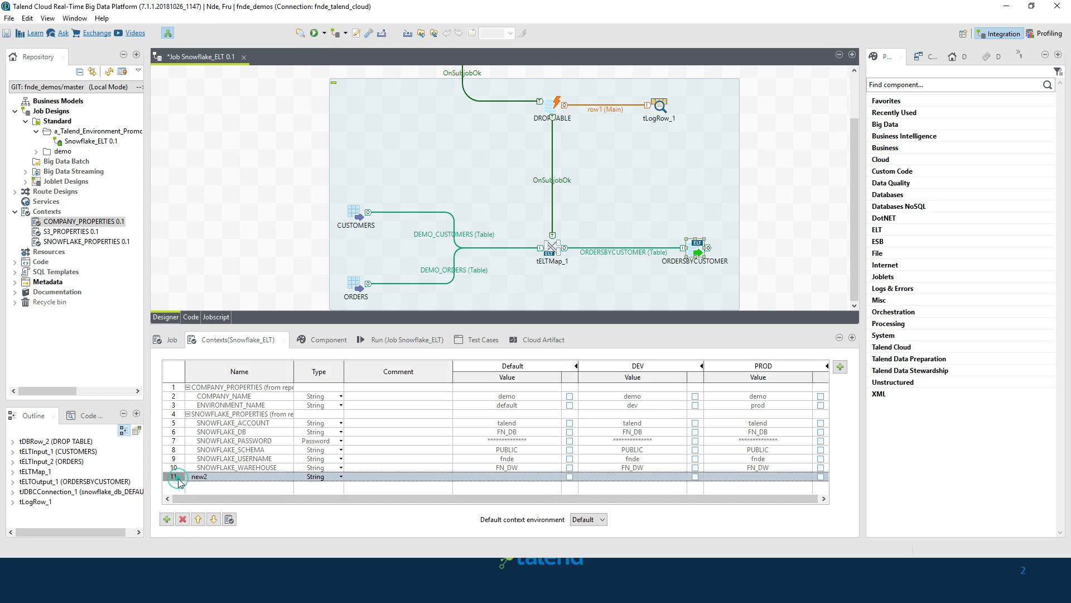
{"action": "left_click", "coordinate": [182, 520]}
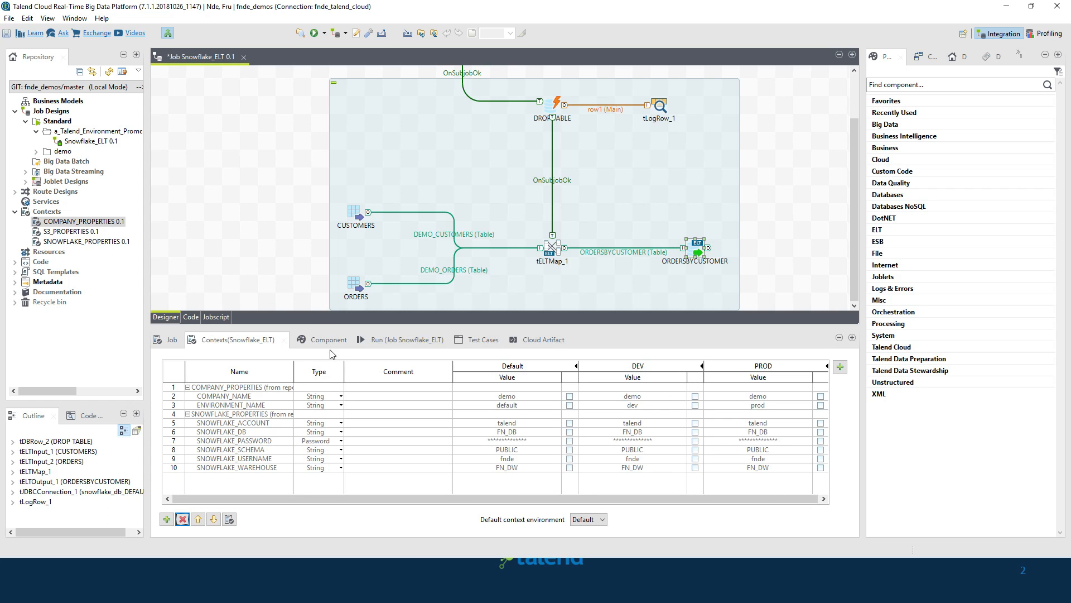
Step: Run the Snowflake_ELT job with the Default context and check its execution log
{"action": "left_click", "coordinate": [394, 342]}
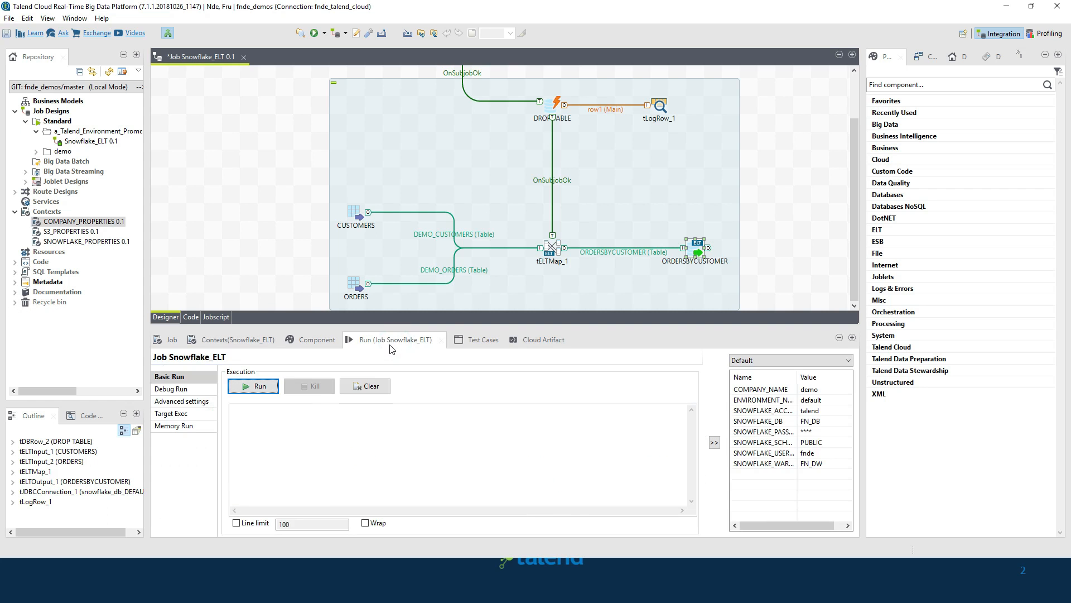
{"action": "left_click", "coordinate": [260, 392]}
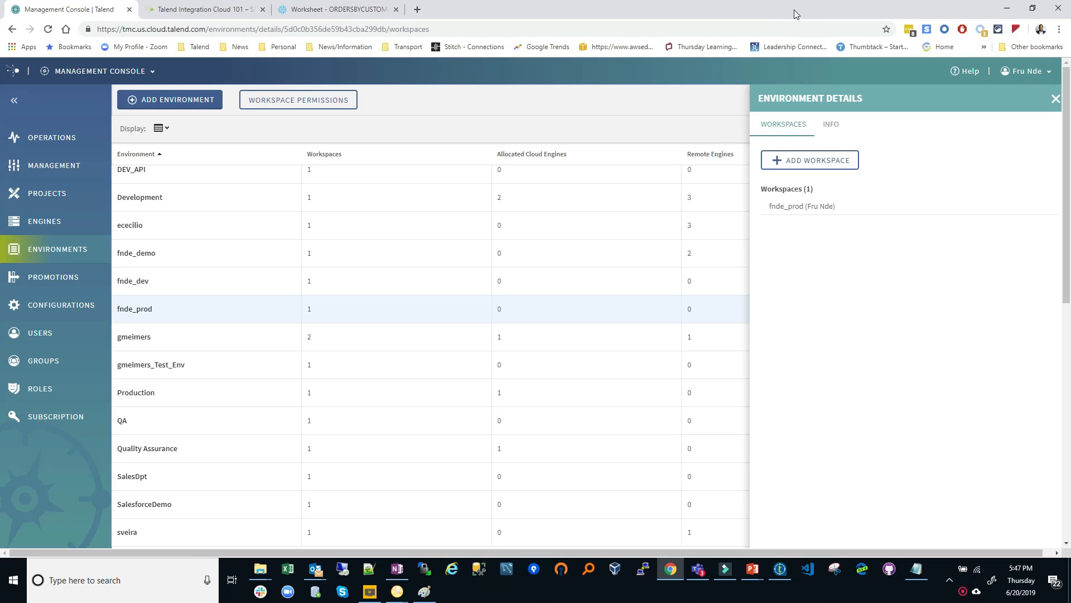
{"action": "left_click", "coordinate": [795, 13]}
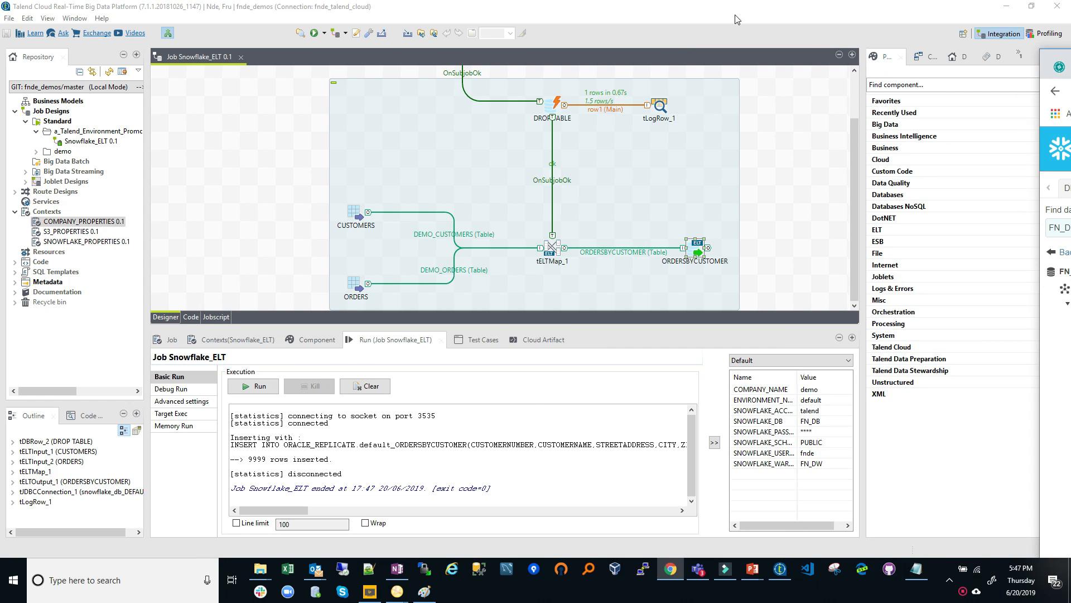
{"action": "left_click_drag", "start_coordinate": [724, 64], "coordinate": [697, 101]}
Step: Switch to the Snowflake worksheet in the browser and look for DEFAULT_ORDERSBYCUSTOMER among the ORACLE_REPLICATE tables
{"action": "left_click", "coordinate": [924, 93]}
{"action": "mouse_move", "coordinate": [48, 222]}
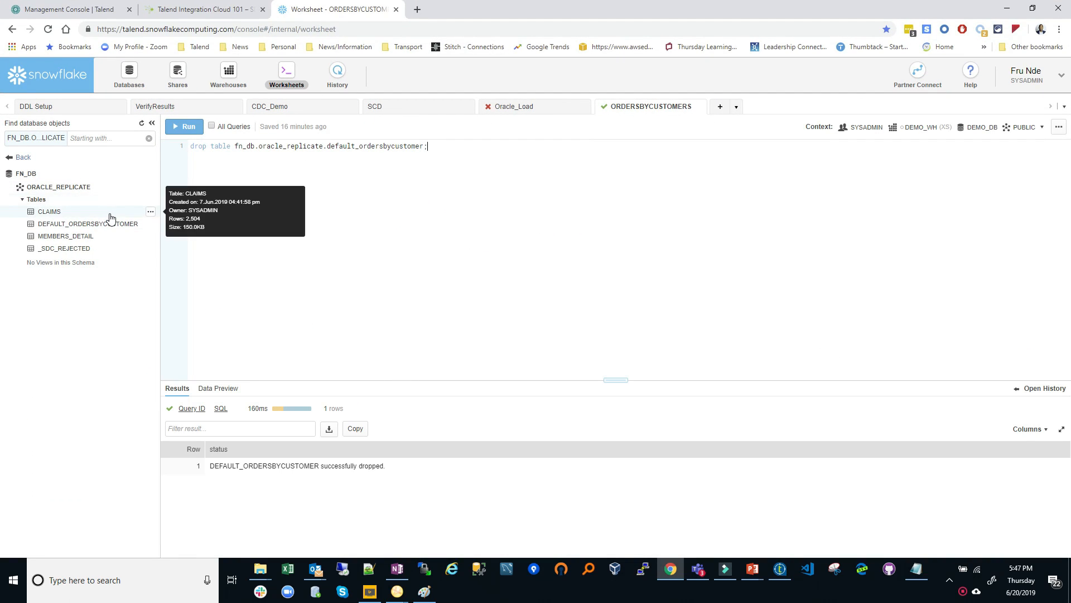
{"action": "left_click", "coordinate": [138, 188]}
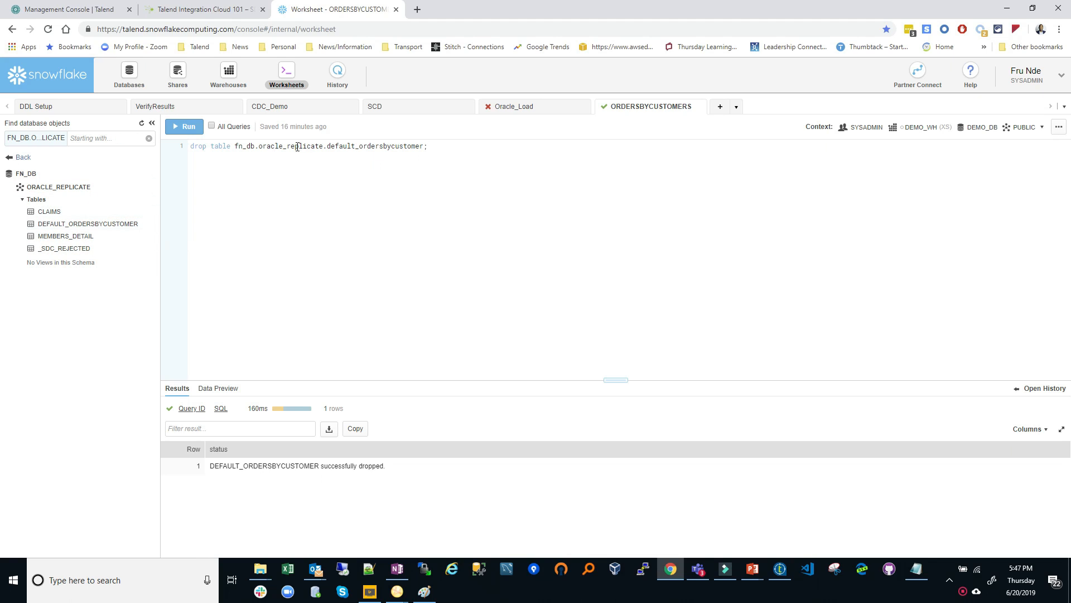
Step: Add the query "select * from fn_db.oracle_replicate.default_ordersbycustomer;" below the drop statement and run only that query
{"action": "left_click_drag", "start_coordinate": [425, 146], "coordinate": [238, 146]}
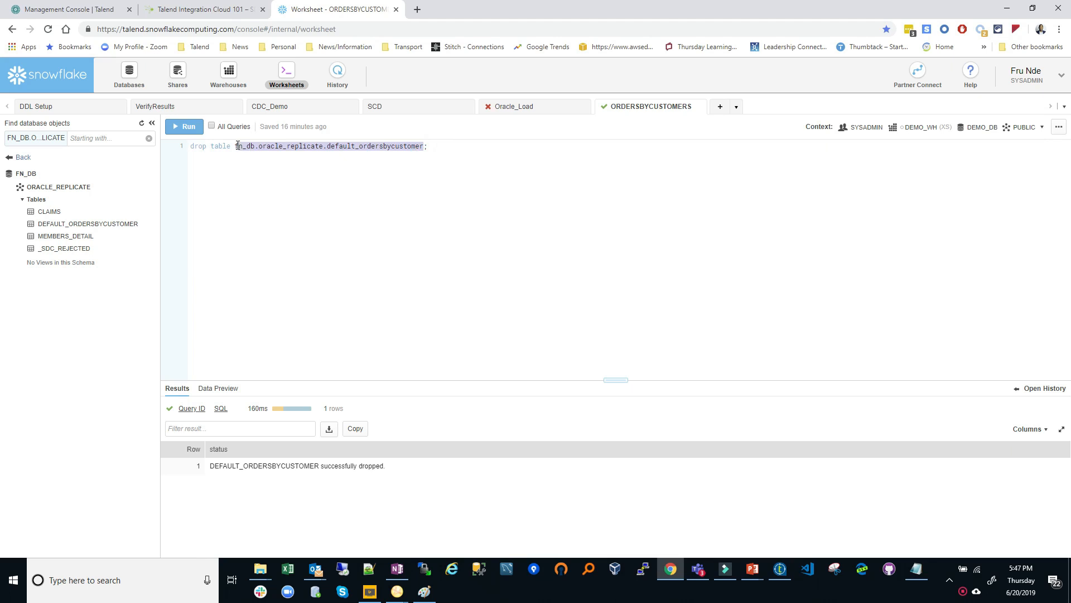
{"action": "left_click", "coordinate": [468, 160]}
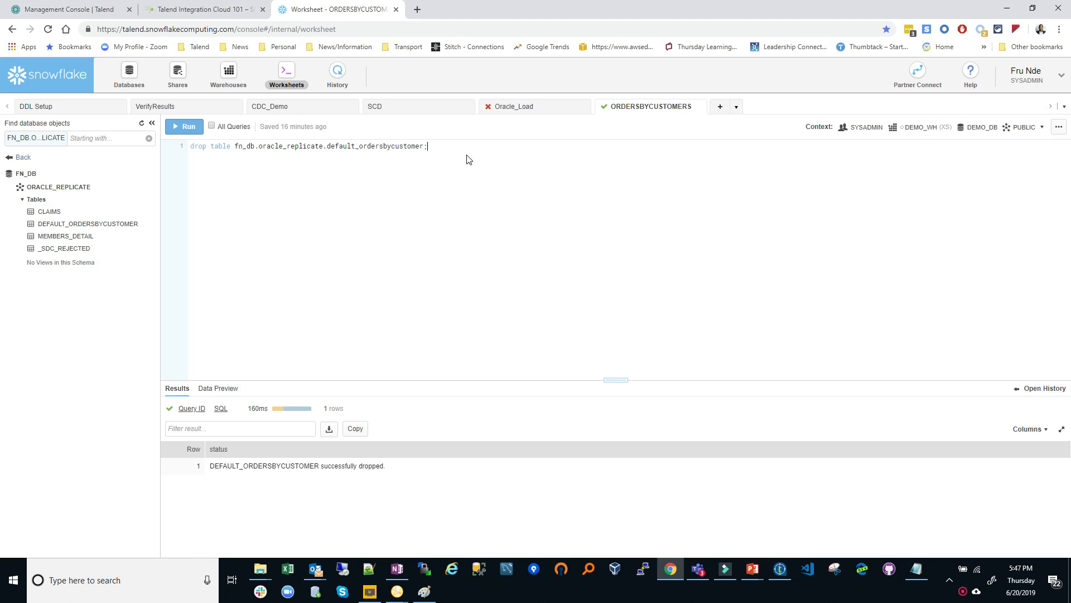
{"action": "key", "text": "Return"}
{"action": "key", "text": "Return"}
{"action": "type", "text": "select * from"}
{"action": "type", "text": "fn_db.oracle_replicate.default_ordersbycustomer;"}
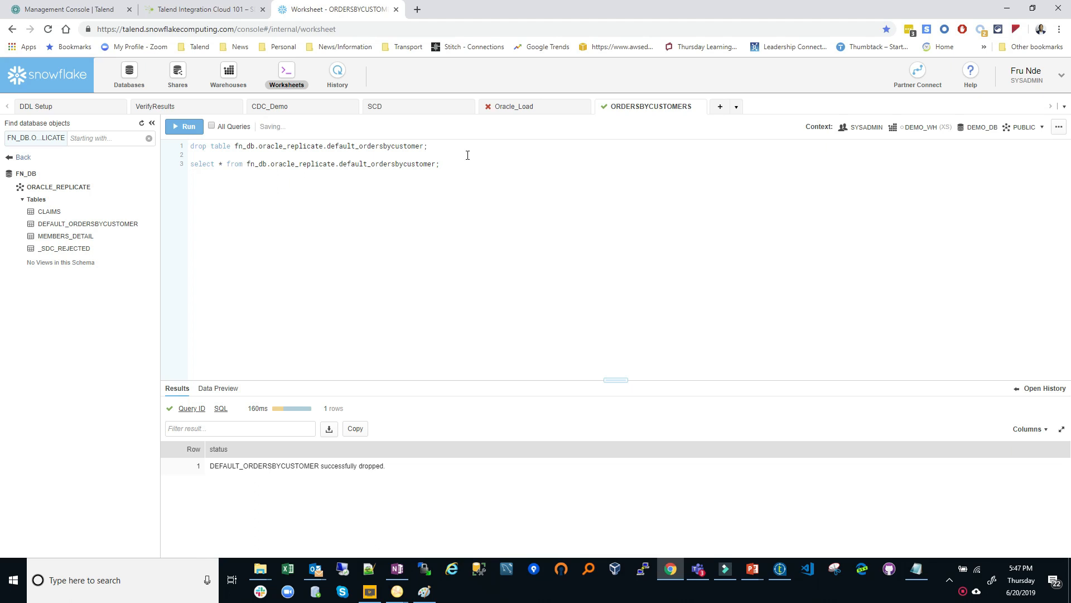
{"action": "left_click_drag", "start_coordinate": [470, 167], "coordinate": [152, 158]}
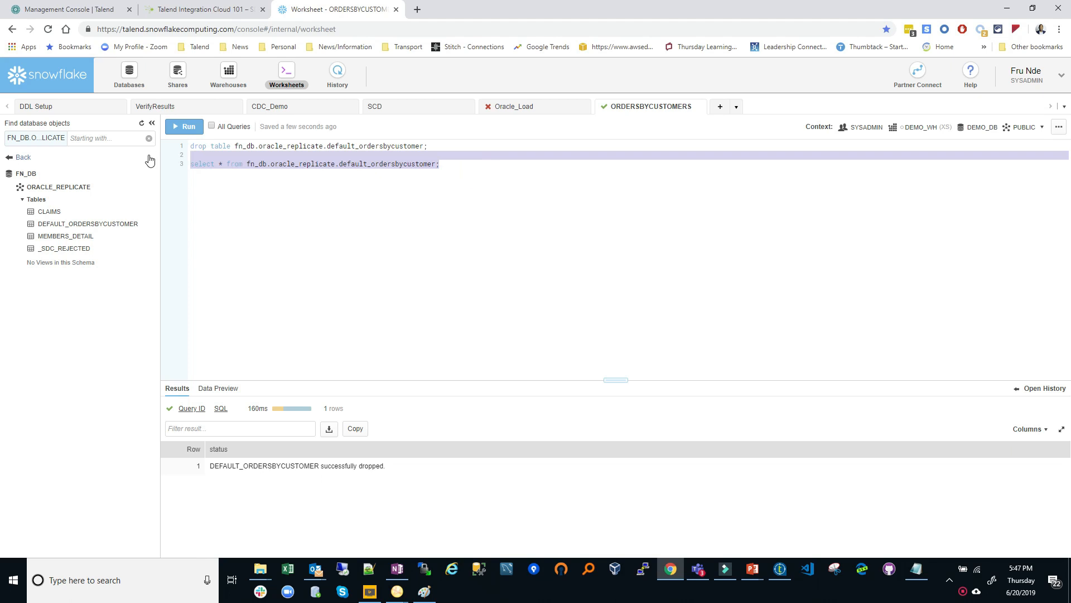
{"action": "left_click", "coordinate": [184, 126]}
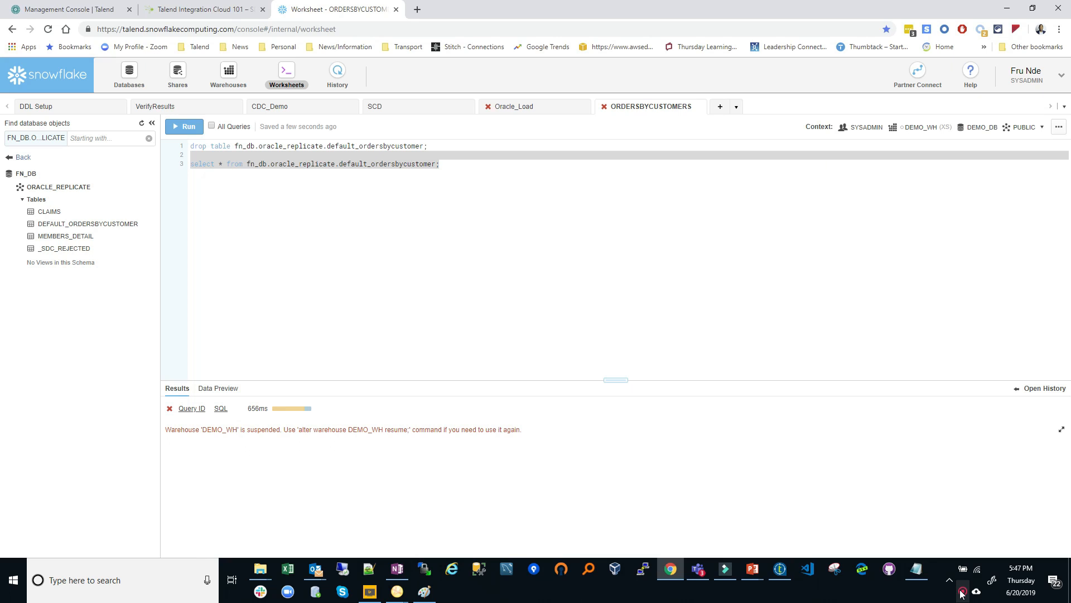
Step: Insert the statement "alter warehouse DEMO_WH resume;" above the select query, without quotation marks, and run it alone
{"action": "left_click_drag", "start_coordinate": [296, 430], "coordinate": [400, 431]}
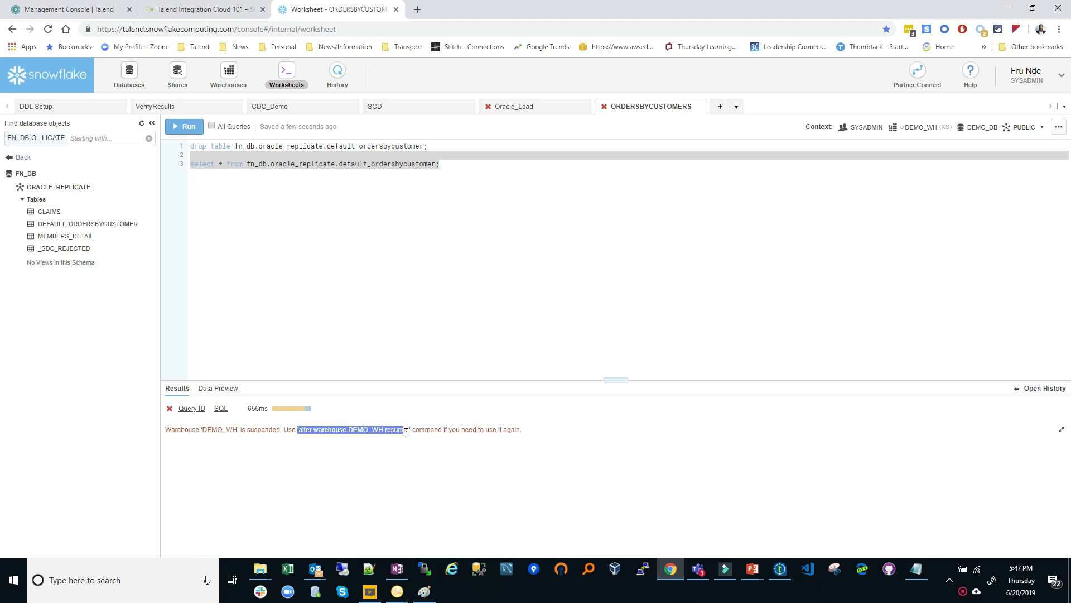
{"action": "left_click", "coordinate": [215, 155]}
{"action": "type", "text": "'alter warehouse DEMO_WH resume;"}
{"action": "left_click", "coordinate": [333, 155]}
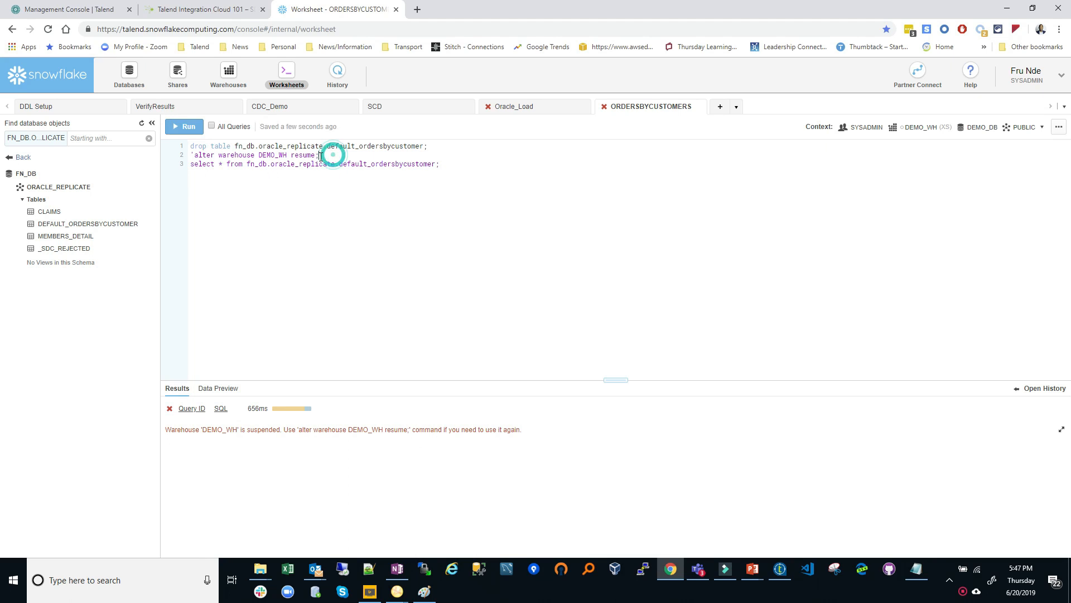
{"action": "left_click", "coordinate": [195, 155]}
{"action": "key", "text": "BackSpace"}
{"action": "left_click", "coordinate": [313, 155]}
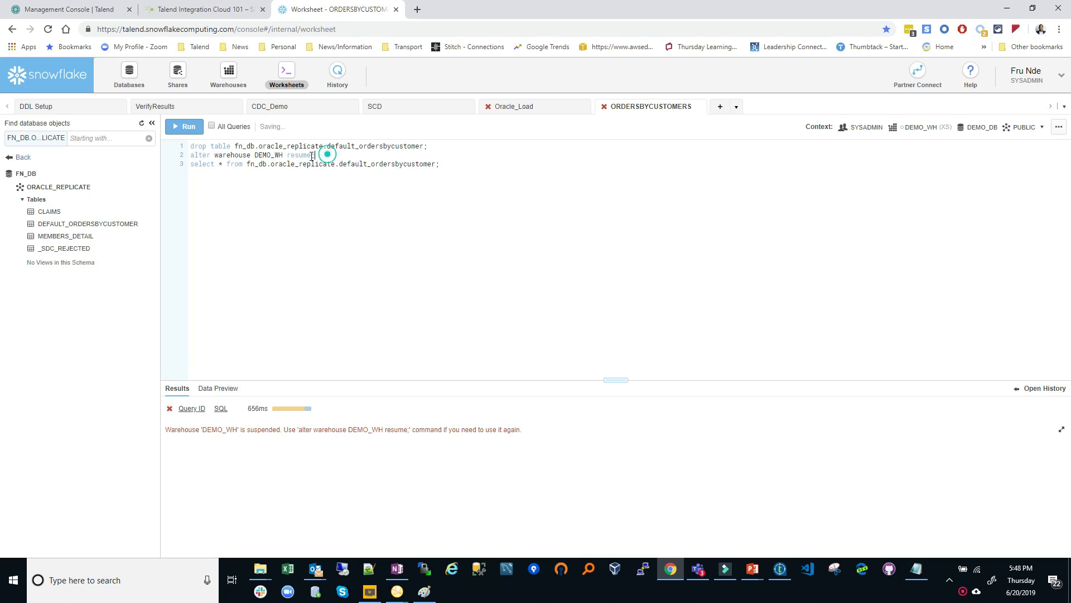
{"action": "left_click_drag", "start_coordinate": [314, 155], "coordinate": [189, 156]}
{"action": "left_click", "coordinate": [184, 126]}
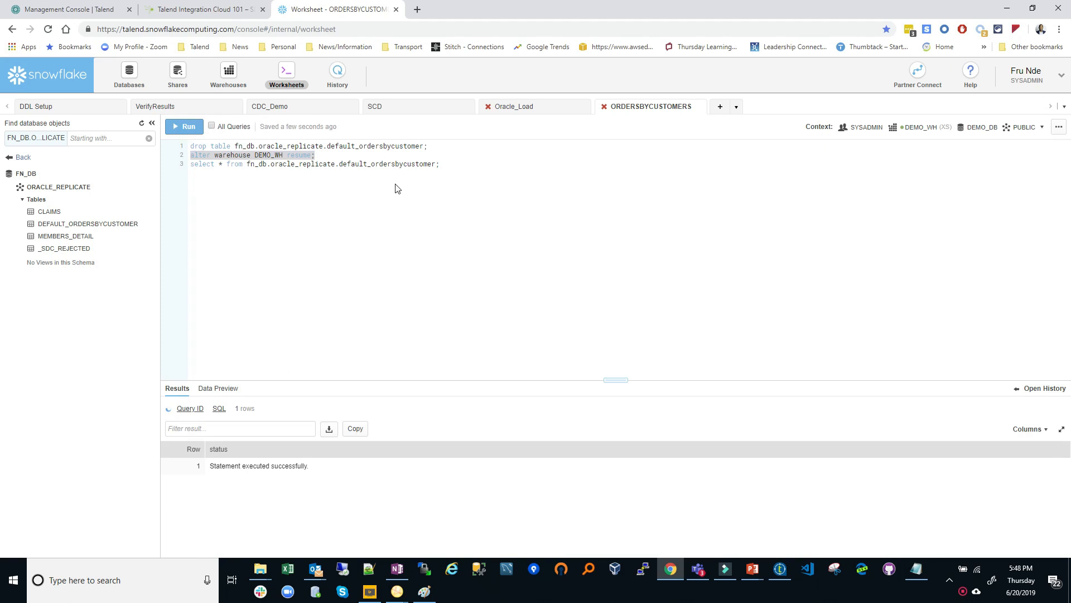
Step: Rerun the select query on default_ordersbycustomer and examine the default_ prefix of its table name alongside Talend Studio
{"action": "left_click_drag", "start_coordinate": [444, 164], "coordinate": [189, 165]}
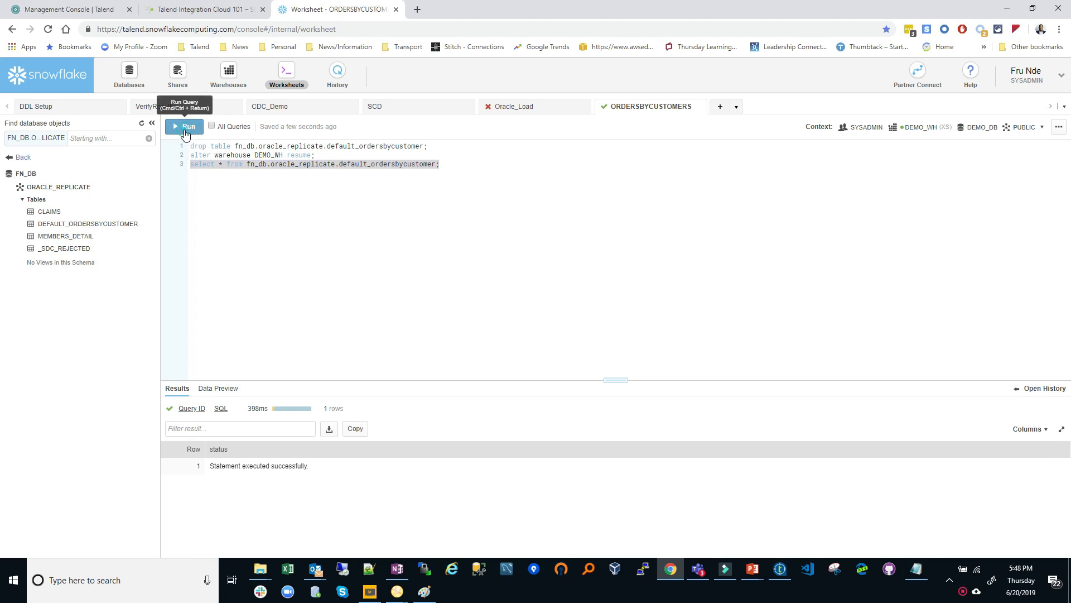
{"action": "left_click", "coordinate": [185, 132]}
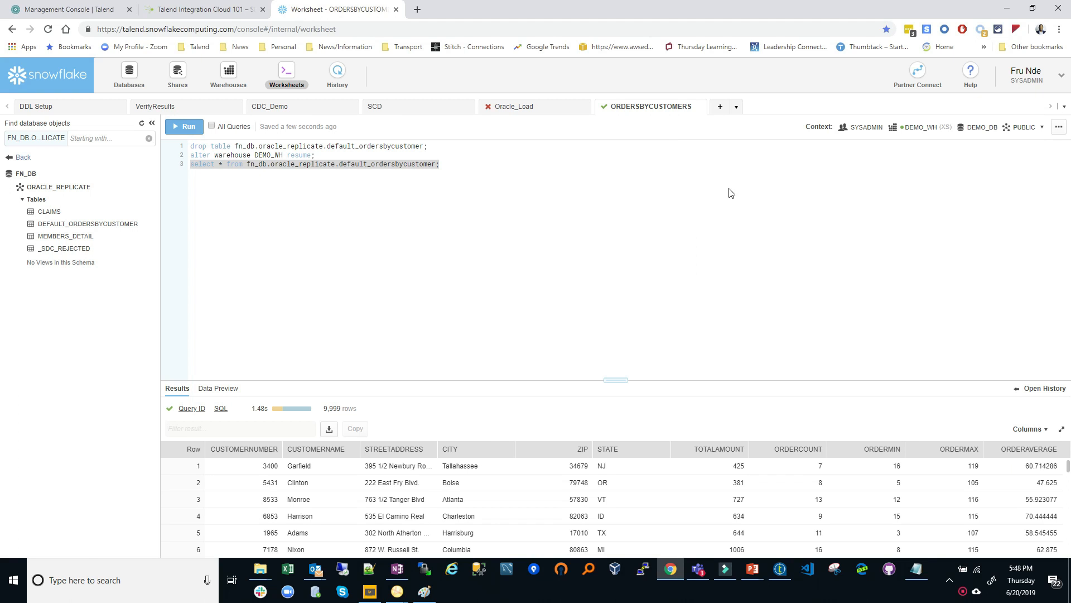
{"action": "double_click", "coordinate": [916, 13]}
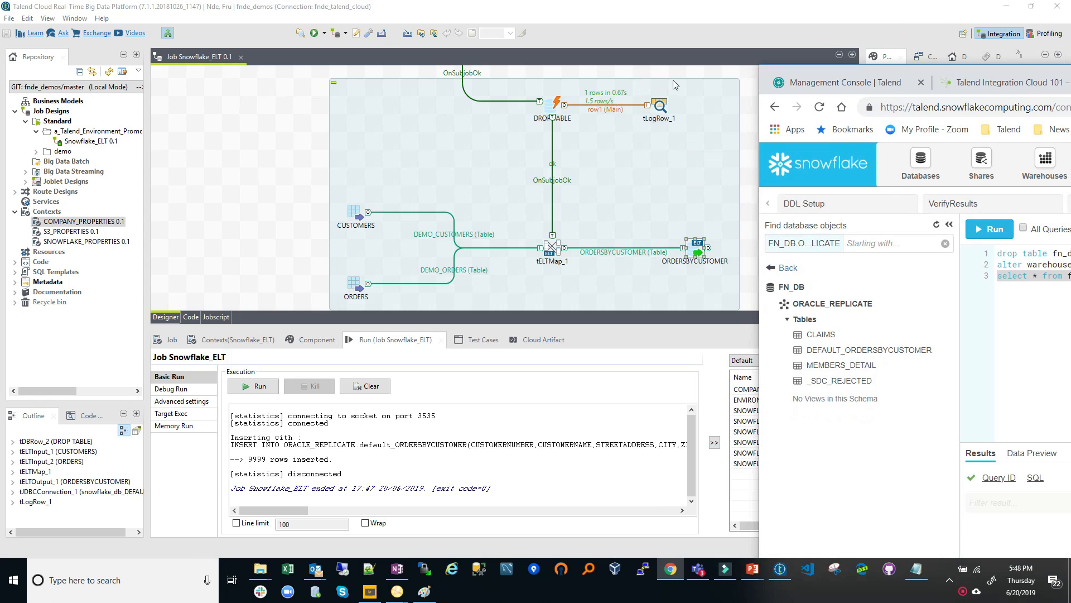
{"action": "left_click", "coordinate": [679, 82]}
{"action": "left_click_drag", "start_coordinate": [713, 15], "coordinate": [464, 130]}
{"action": "left_click", "coordinate": [298, 286]}
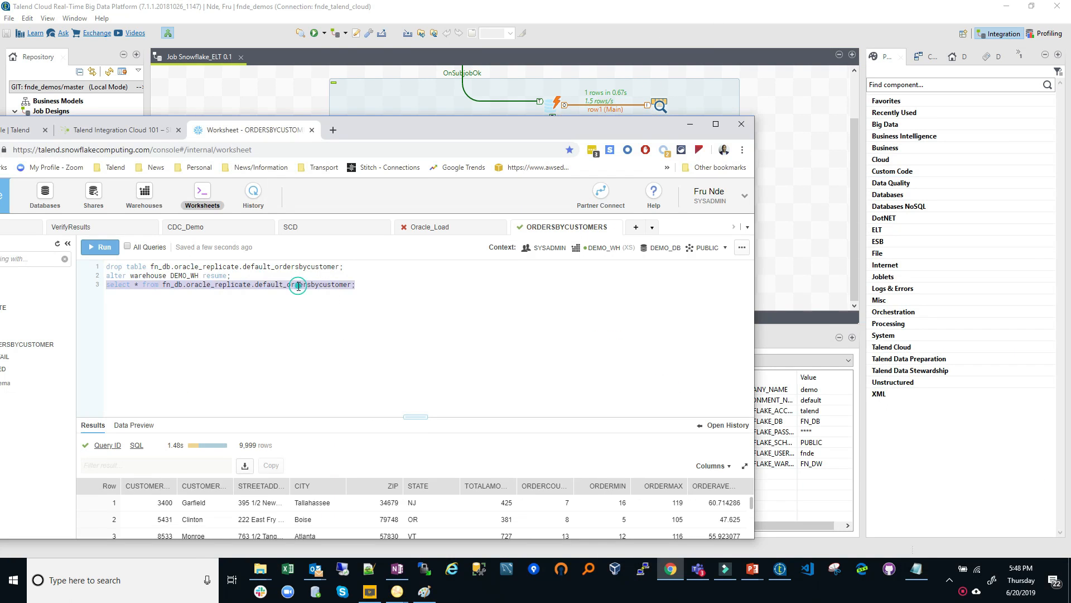
{"action": "left_click_drag", "start_coordinate": [287, 286], "coordinate": [257, 286]}
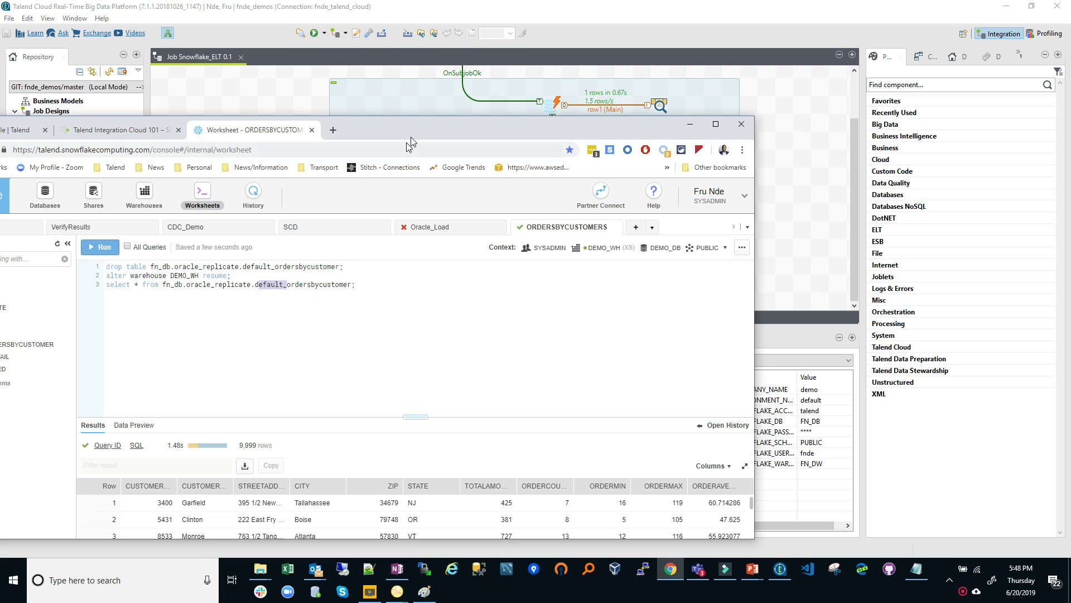
{"action": "left_click_drag", "start_coordinate": [417, 126], "coordinate": [1070, 22]}
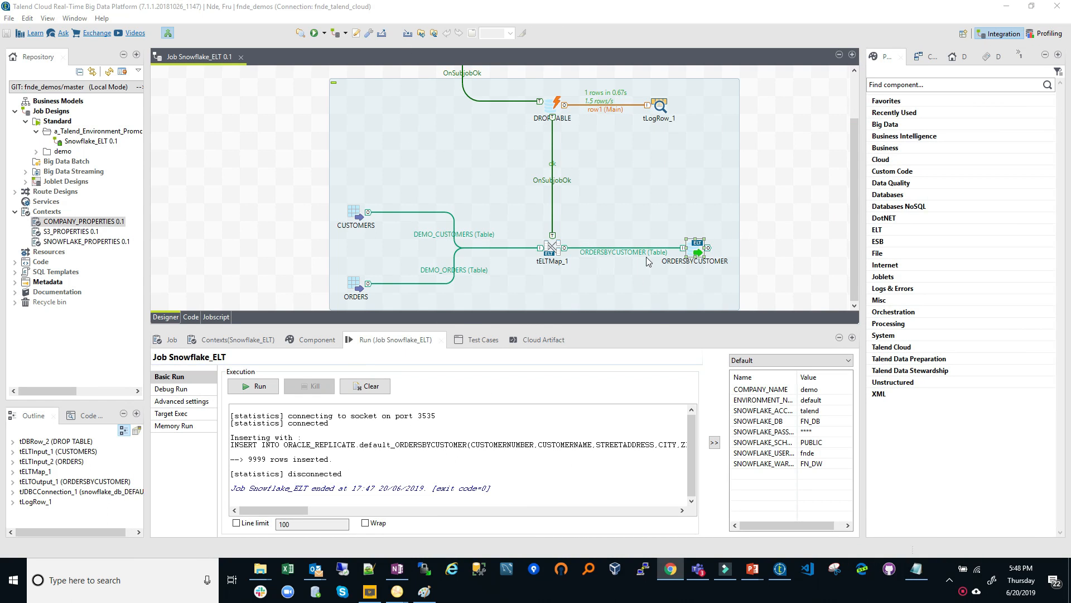
Step: Compare context.ENVIRONMENT_NAME in the ORDERSBYCUSTOMER table name with the job's context values and the Snowflake table name
{"action": "left_click", "coordinate": [702, 252]}
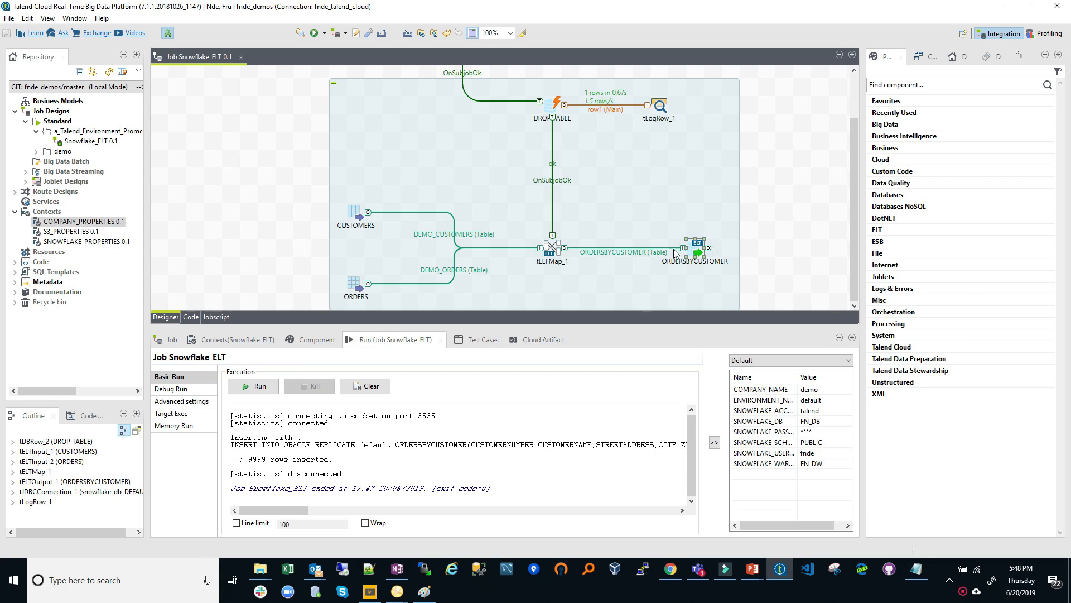
{"action": "left_click", "coordinate": [317, 338]}
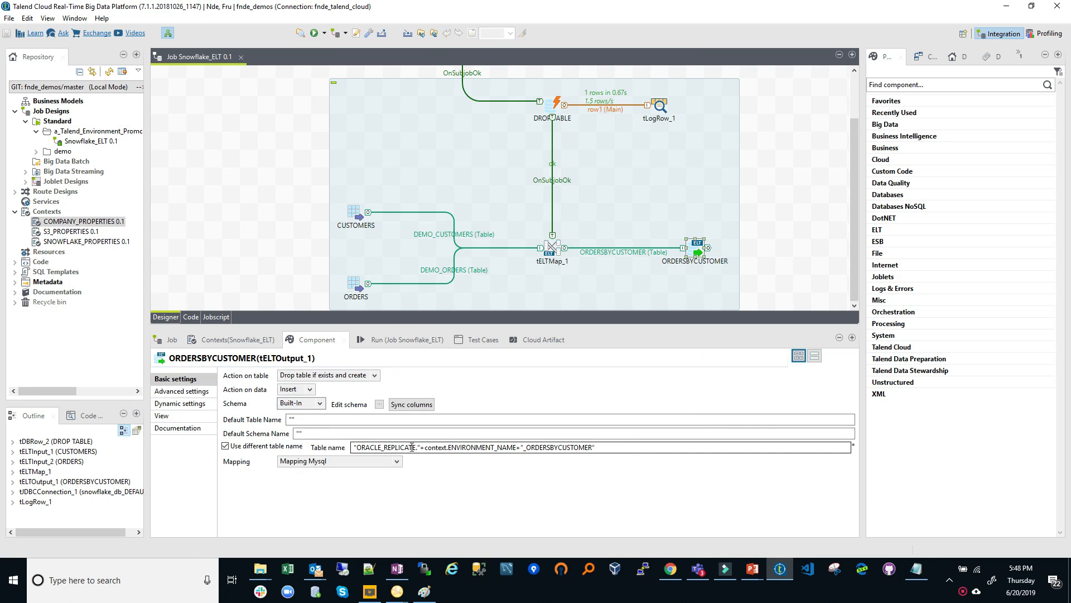
{"action": "left_click_drag", "start_coordinate": [424, 447], "coordinate": [508, 445]}
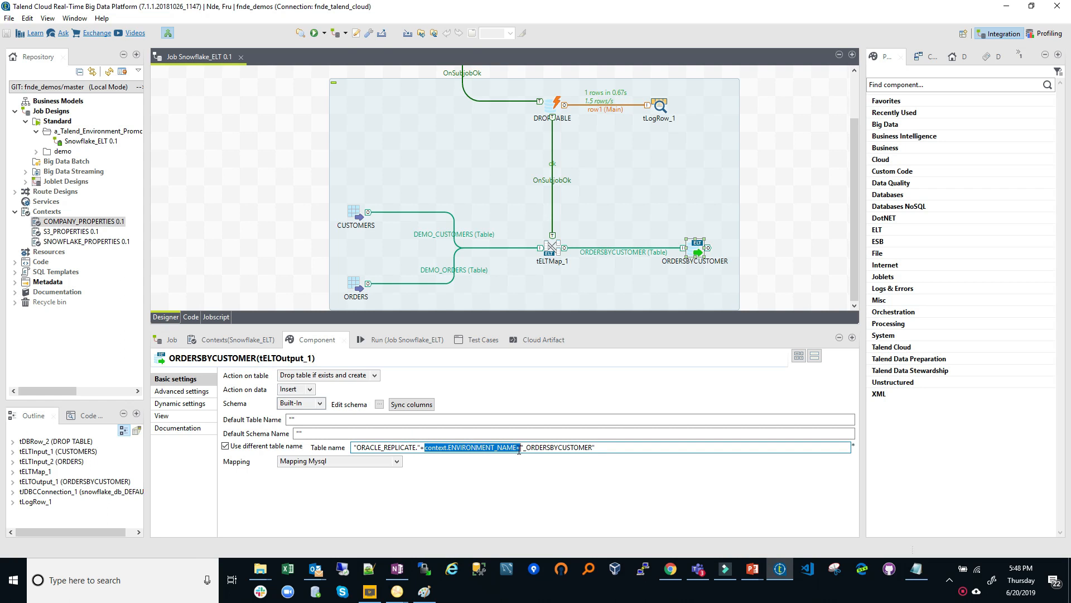
{"action": "left_click", "coordinate": [239, 340]}
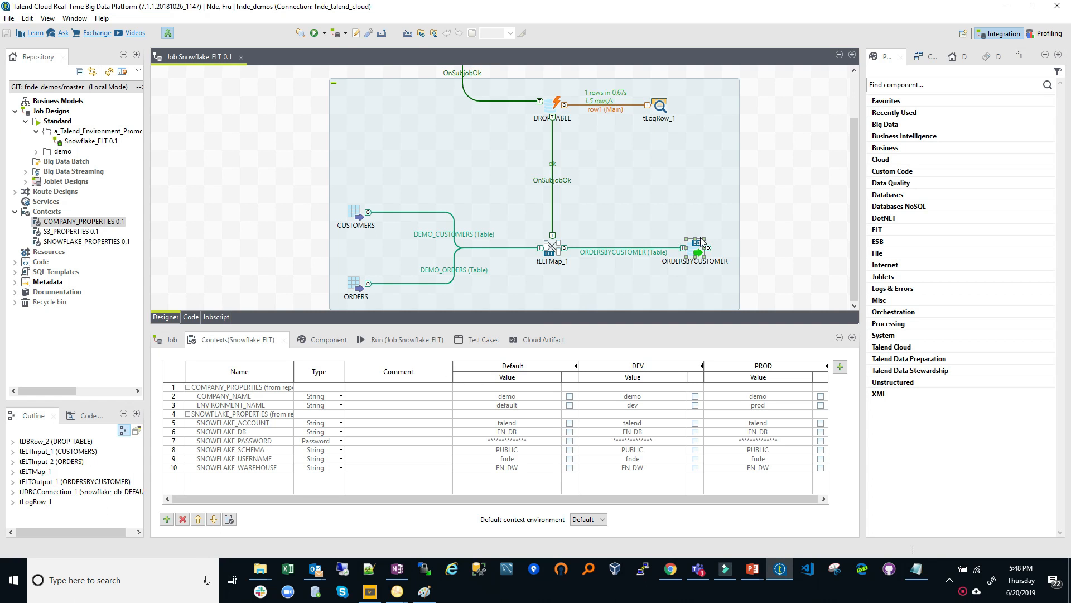
{"action": "key", "text": "alt+Tab"}
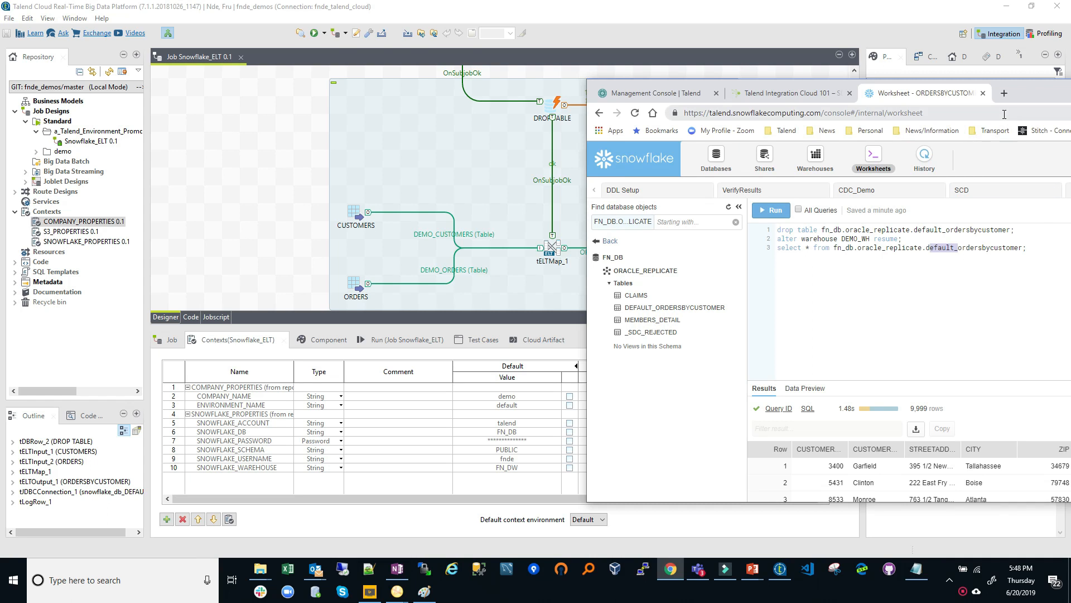
{"action": "left_click", "coordinate": [1052, 96]}
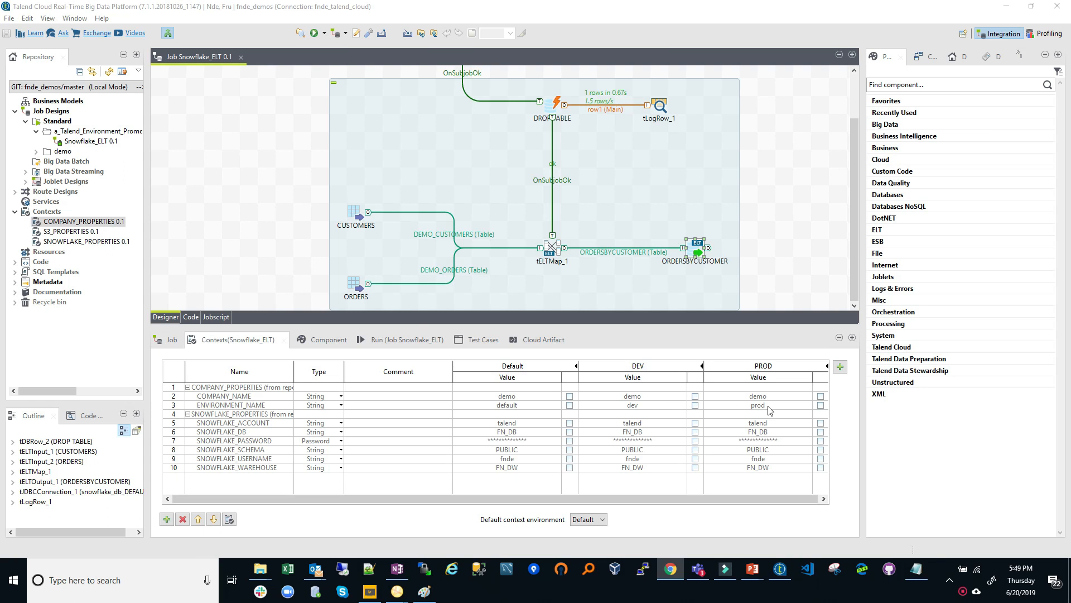
Step: Select the DEV context for the Snowflake_ELT run, clear the previous execution log and run the job
{"action": "left_click", "coordinate": [370, 343]}
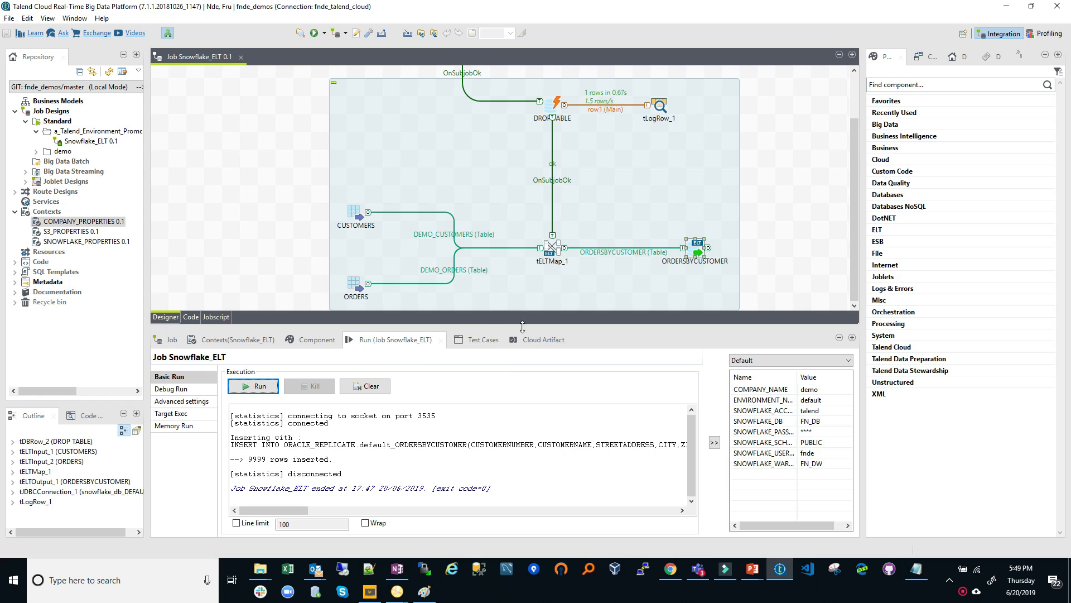
{"action": "left_click", "coordinate": [758, 361]}
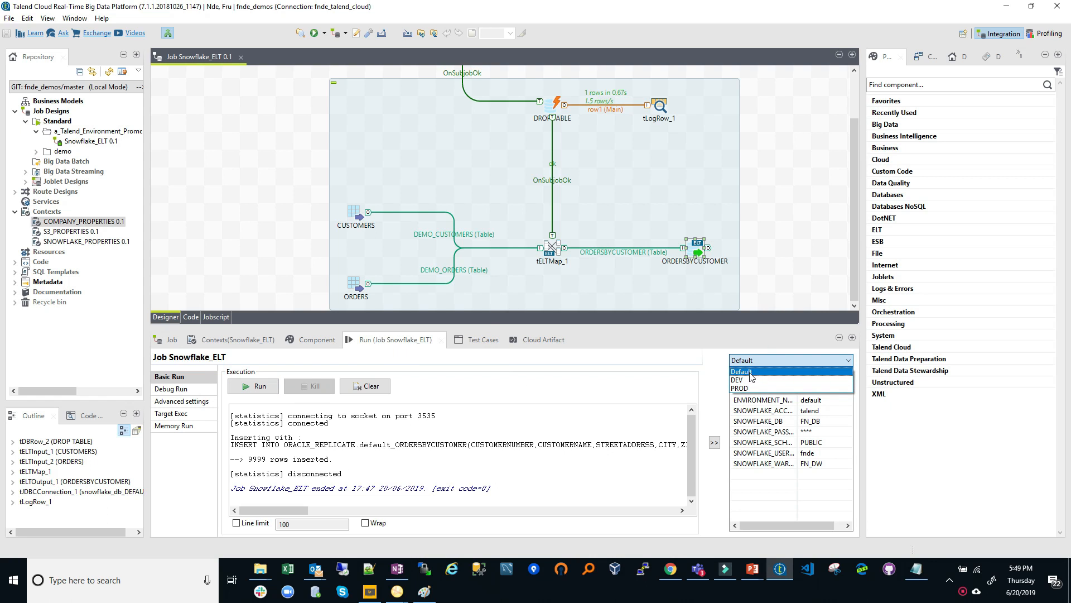
{"action": "left_click", "coordinate": [749, 373]}
{"action": "left_click", "coordinate": [756, 362]}
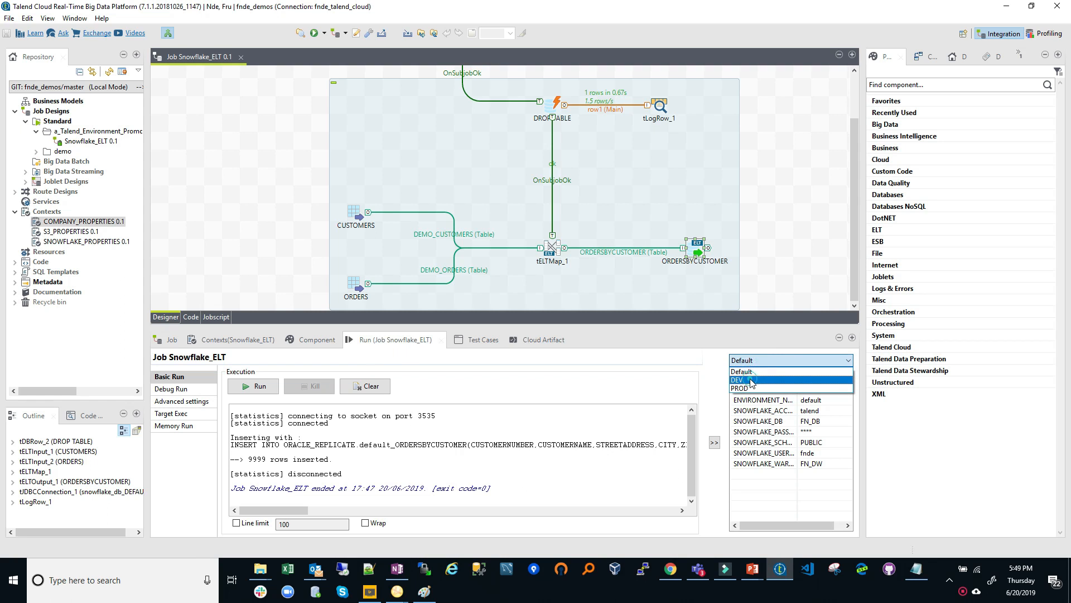
{"action": "left_click", "coordinate": [750, 380]}
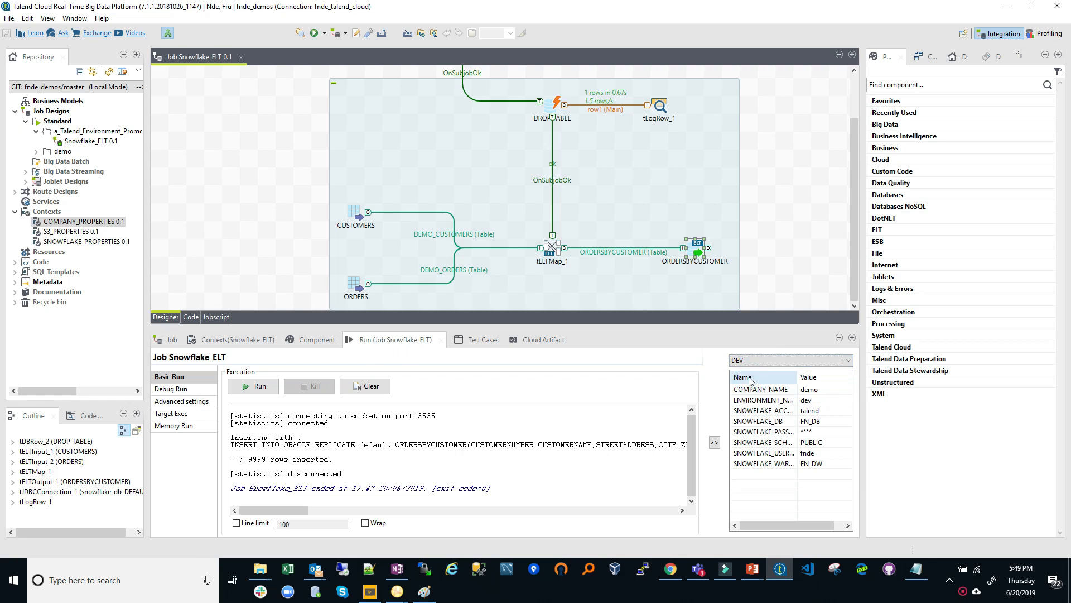
{"action": "left_click", "coordinate": [365, 386]}
{"action": "left_click", "coordinate": [256, 386]}
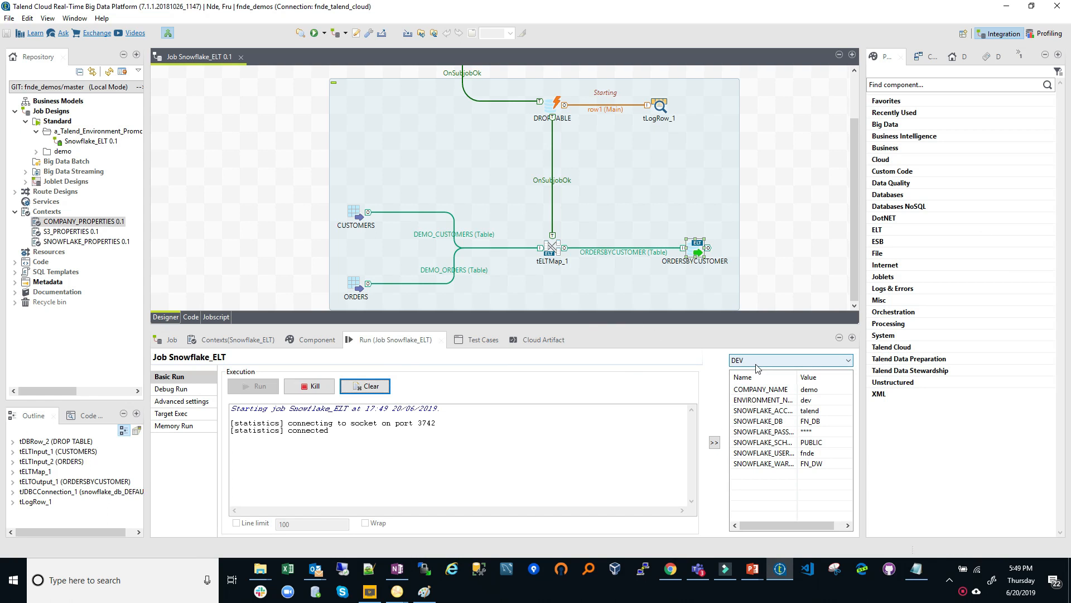
Step: Switch to the Snowflake worksheet, refresh the ORACLE_REPLICATE schema and check for the DEV_ORDERSBYCUSTOMER table
{"action": "left_click_drag", "start_coordinate": [1070, 112], "coordinate": [891, 105]}
{"action": "mouse_move", "coordinate": [511, 282]}
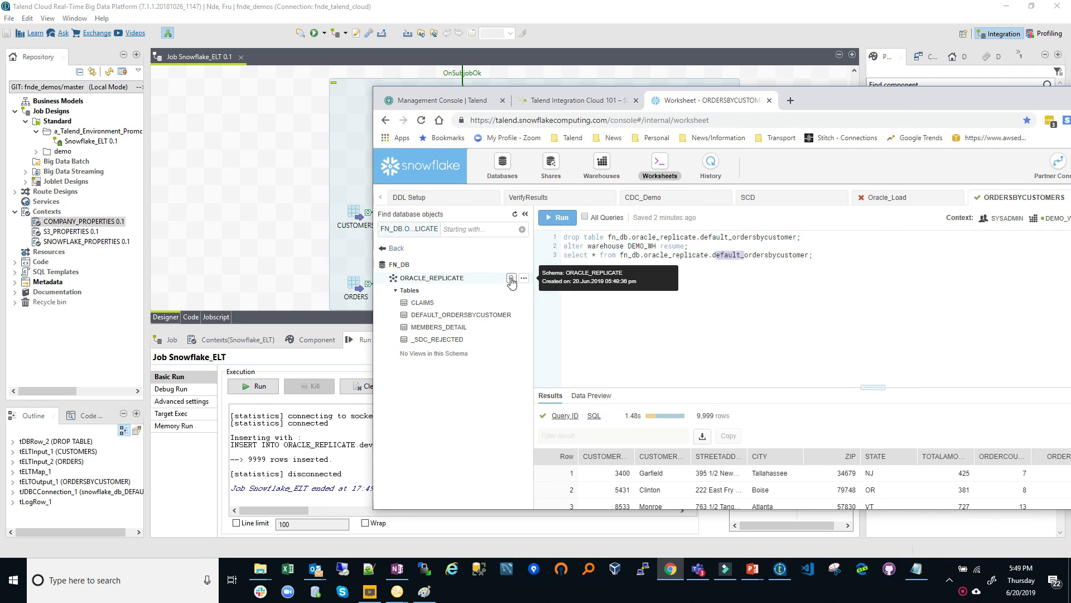
{"action": "mouse_move", "coordinate": [441, 333]}
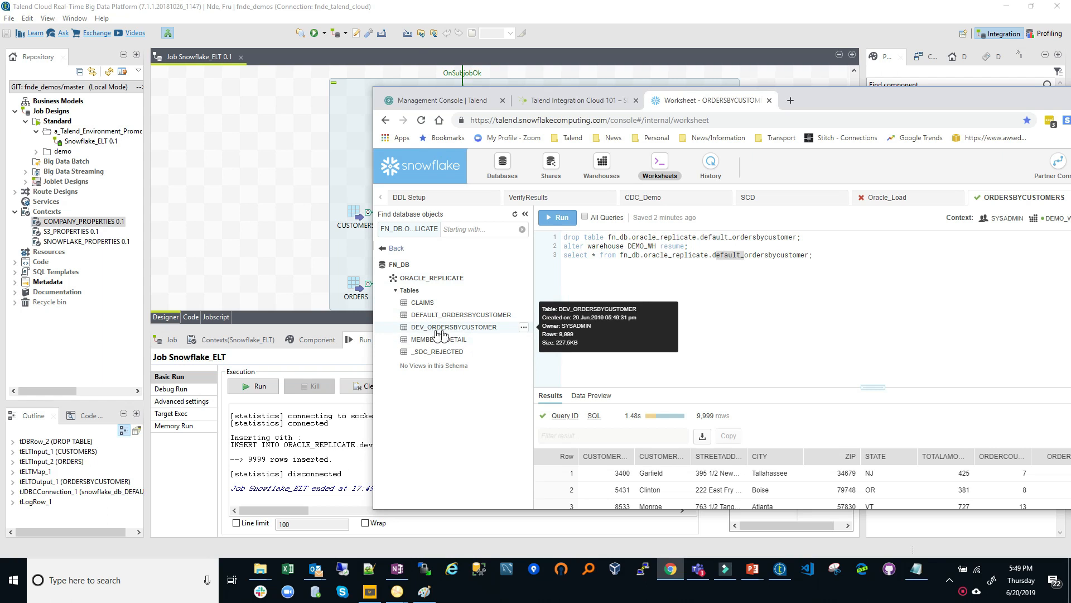
Step: Duplicate the drop statement below the original and change the copy to "drop table fn_db.oracle_replicate.dev_ordersbycustomer;"
{"action": "left_click", "coordinate": [790, 261]}
{"action": "left_click_drag", "start_coordinate": [816, 237], "coordinate": [562, 237]}
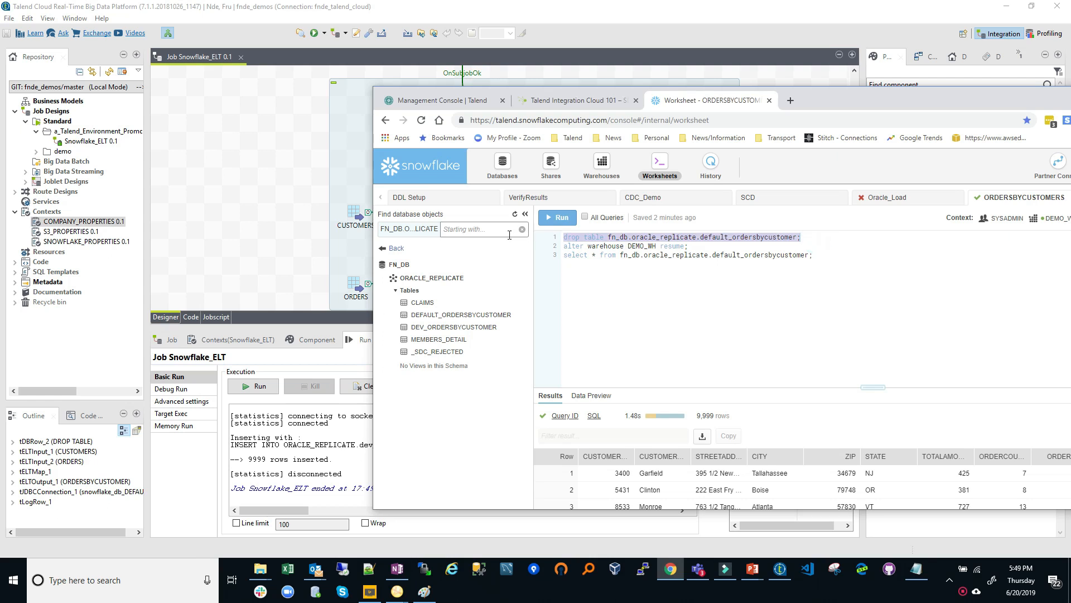
{"action": "key", "text": "ctrl+c"}
{"action": "left_click", "coordinate": [809, 236]}
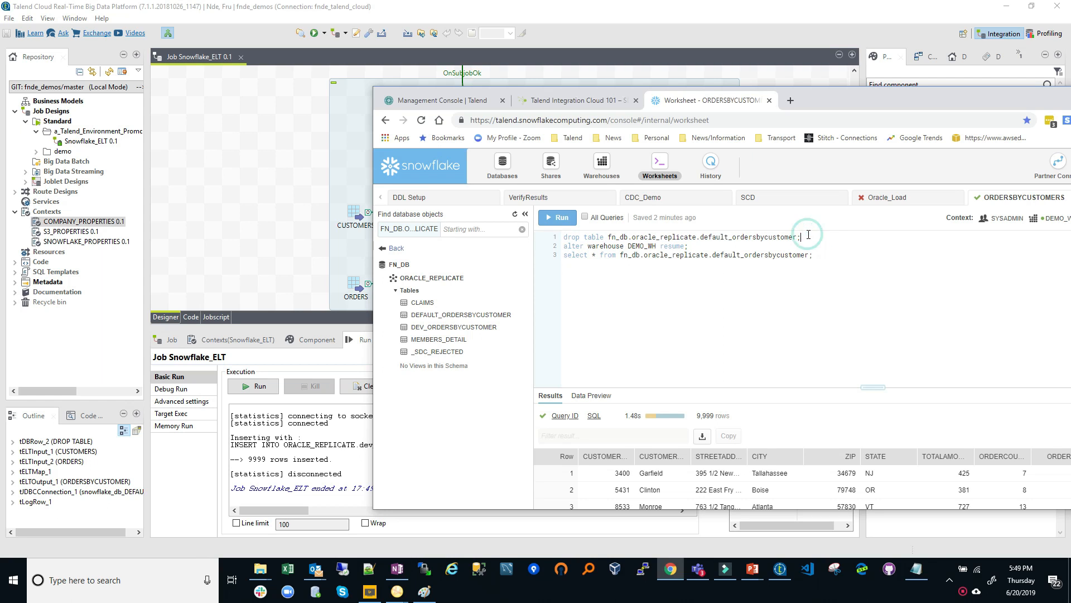
{"action": "key", "text": "Return"}
{"action": "key", "text": "ctrl+v"}
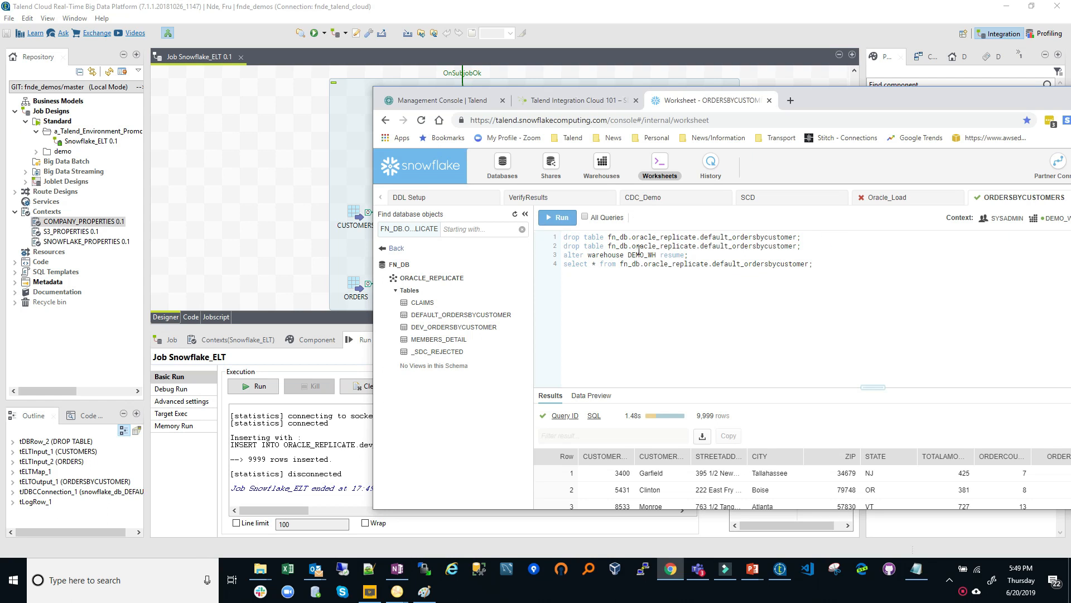
{"action": "left_click", "coordinate": [702, 248]}
{"action": "left_click_drag", "start_coordinate": [703, 249], "coordinate": [729, 247]}
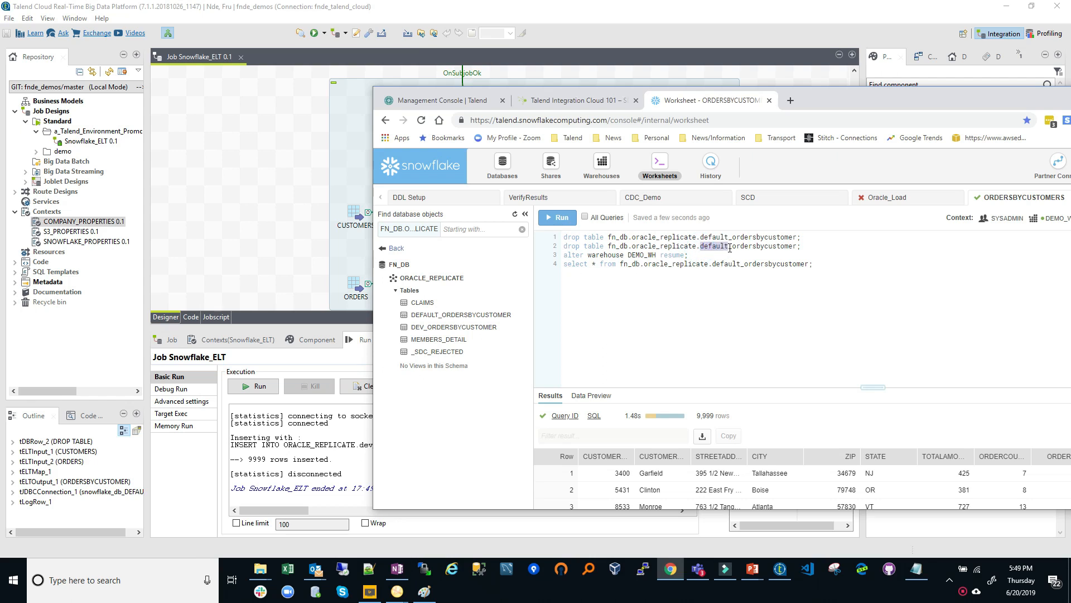
{"action": "type", "text": "ddev"}
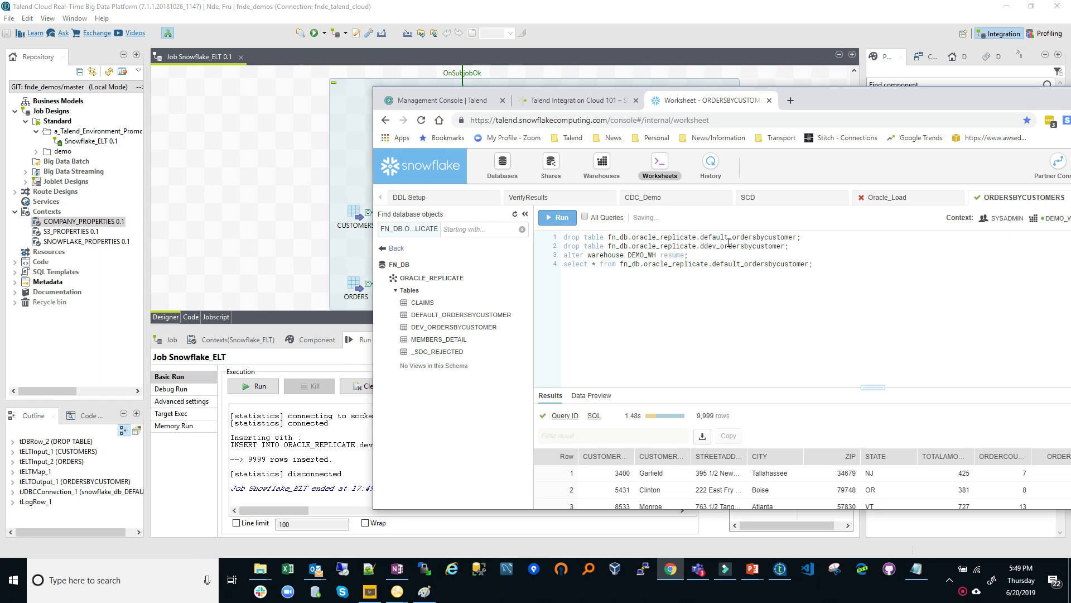
{"action": "key", "text": "BackSpace"}
{"action": "type", "text": "ev"}
Step: Run only the dev_ordersbycustomer drop statement and refresh the ORACLE_REPLICATE table list
{"action": "left_click_drag", "start_coordinate": [807, 246], "coordinate": [561, 247]}
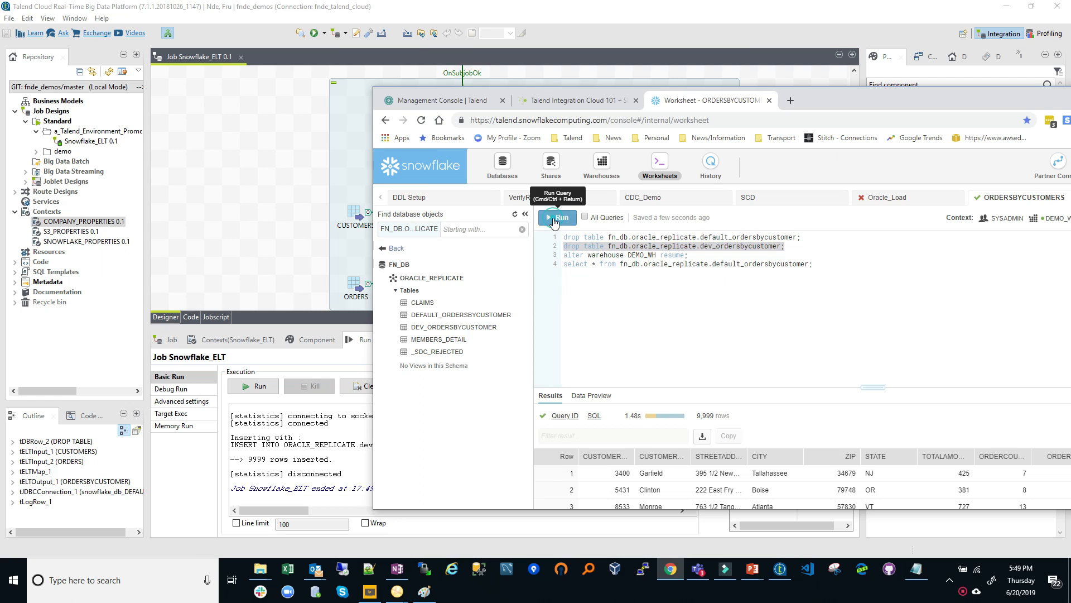
{"action": "left_click", "coordinate": [554, 219]}
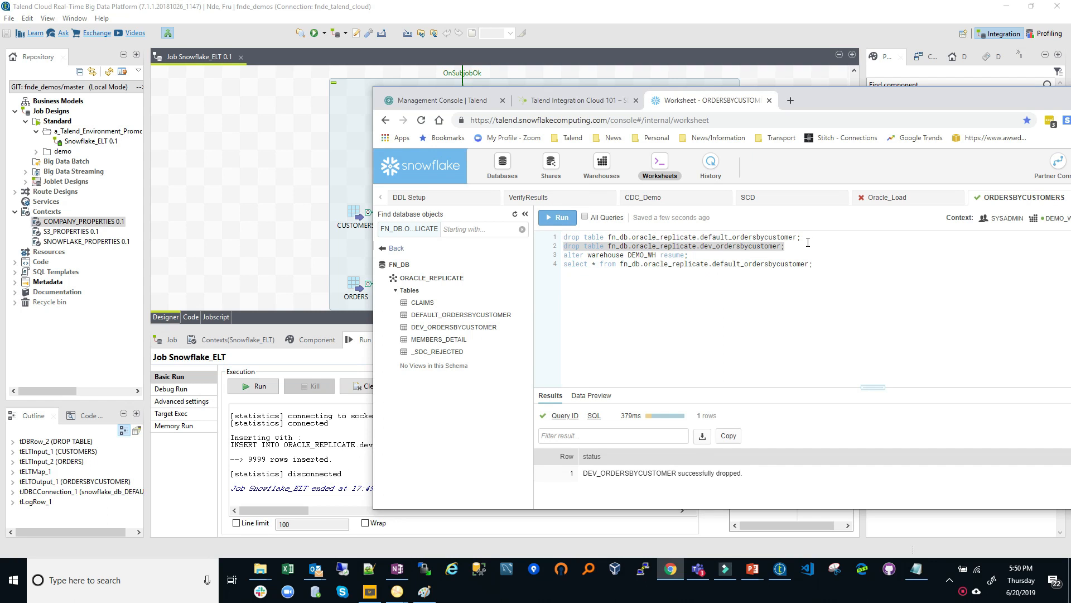
{"action": "left_click_drag", "start_coordinate": [835, 95], "coordinate": [757, 85]}
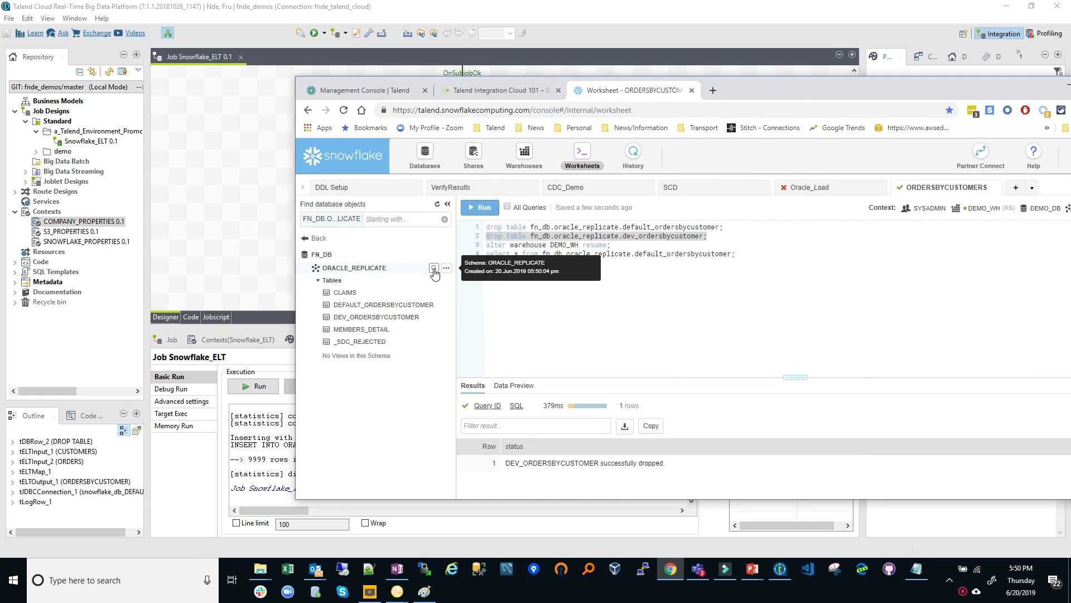
Step: Return to Talend Studio, clear the job's execution log and widen the Repository panel
{"action": "left_click_drag", "start_coordinate": [725, 92], "coordinate": [1070, 33]}
{"action": "left_click_drag", "start_coordinate": [414, 36], "coordinate": [717, 34]}
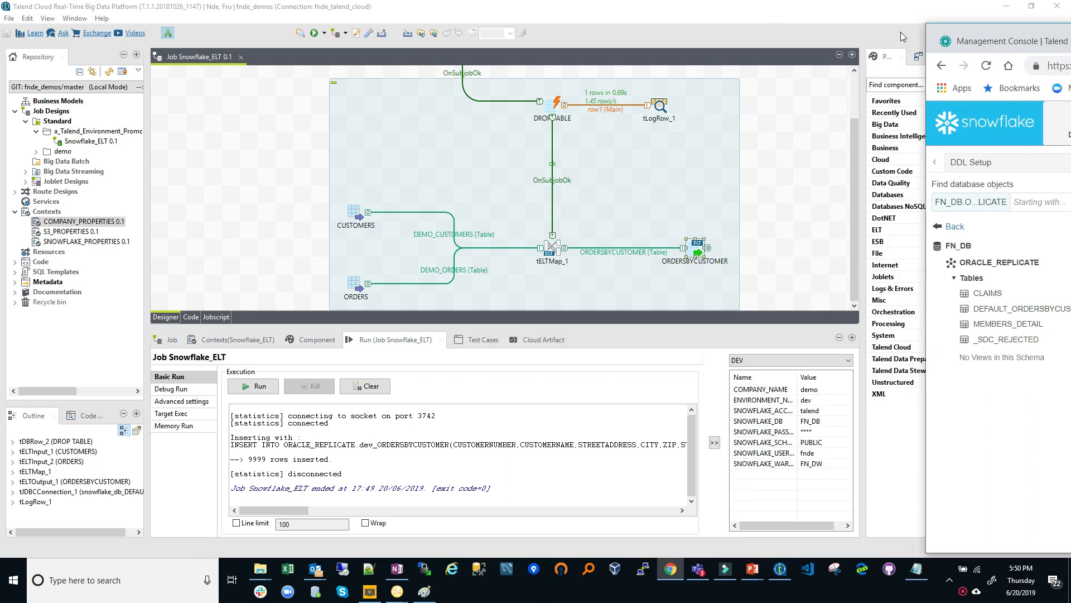
{"action": "left_click", "coordinate": [863, 42]}
{"action": "left_click", "coordinate": [365, 386]}
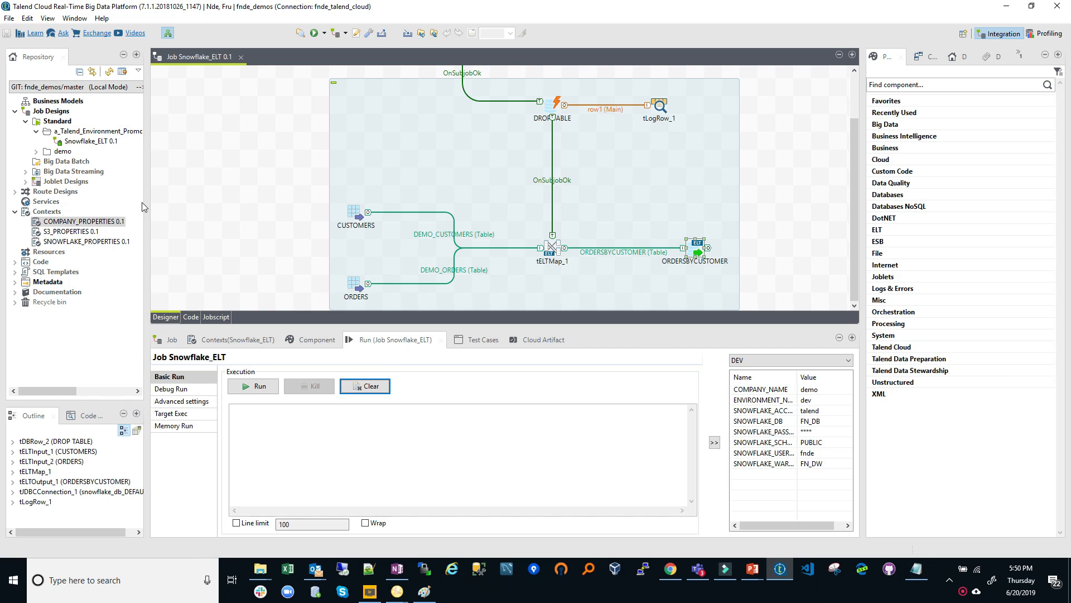
{"action": "left_click_drag", "start_coordinate": [144, 212], "coordinate": [159, 265]}
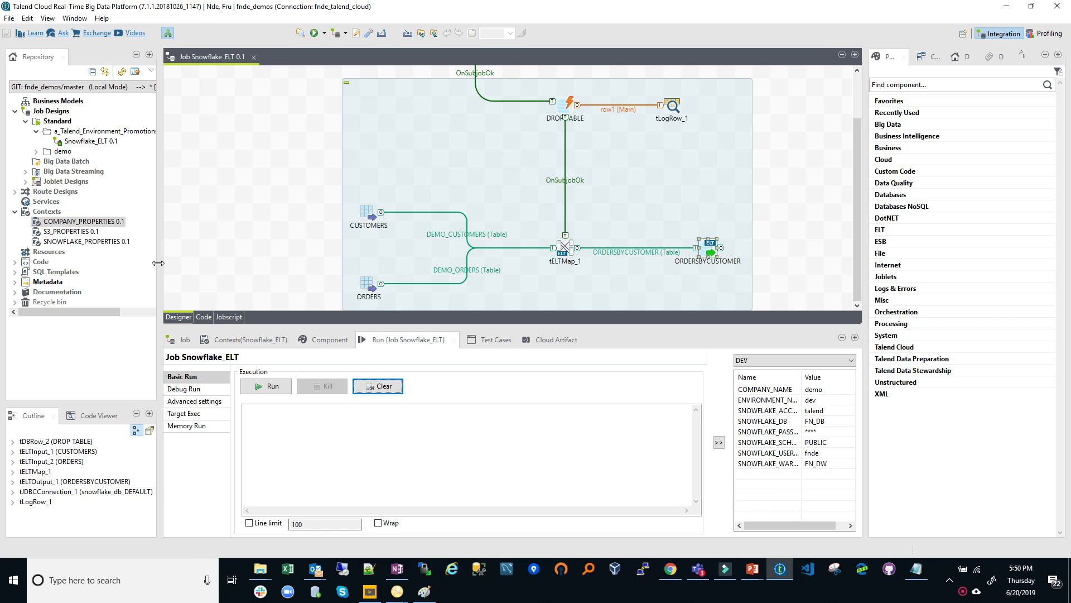
Step: Review the fnde_dev and fnde_prod environments in the Talend Management Console and return to Talend Studio
{"action": "left_click", "coordinate": [671, 569]}
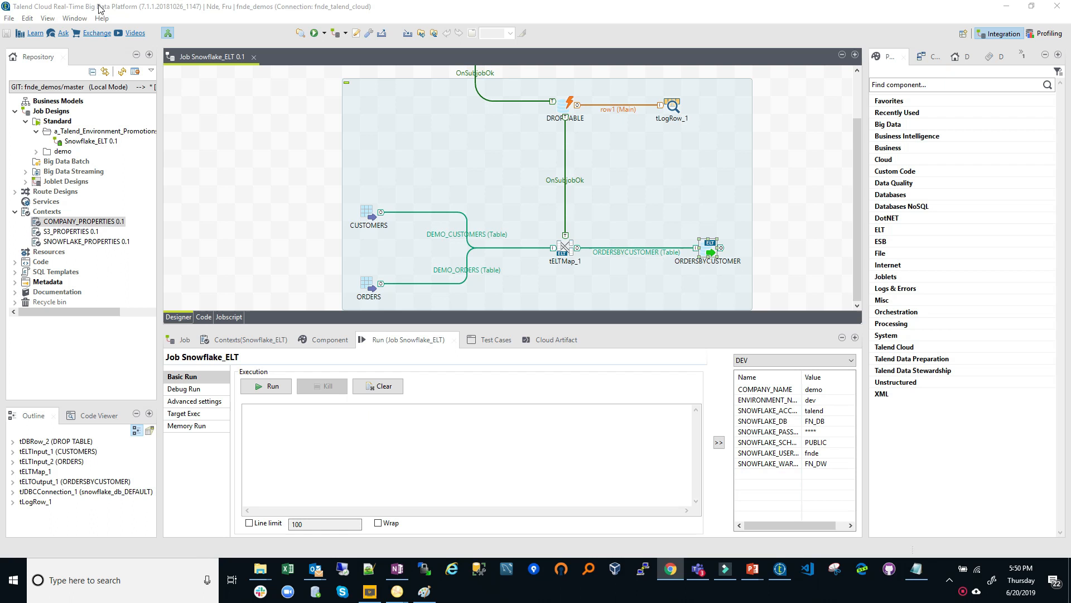
{"action": "left_click_drag", "start_coordinate": [1070, 119], "coordinate": [685, 82]}
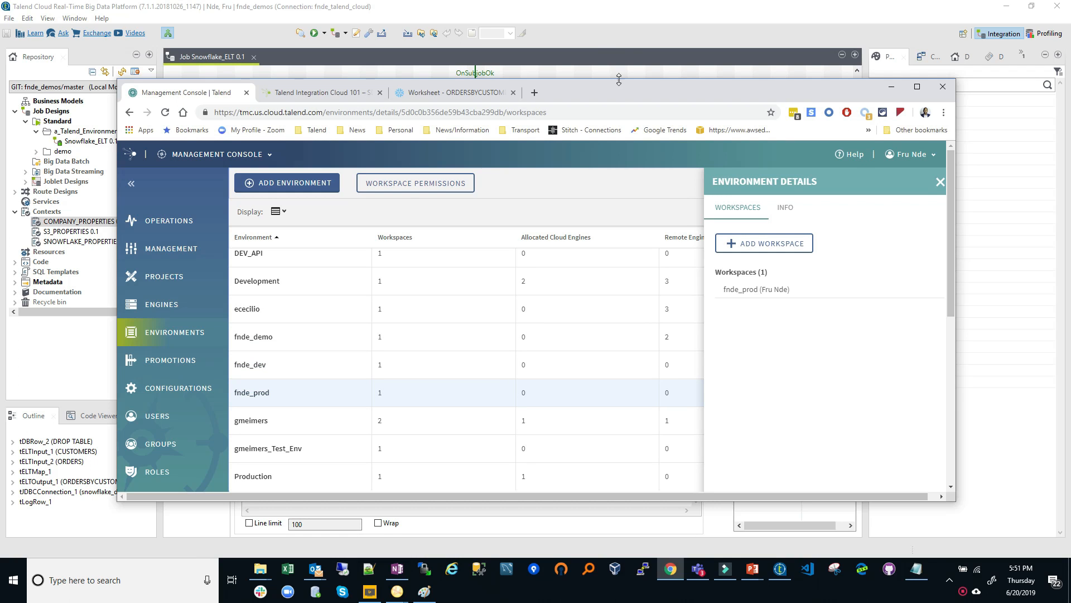
{"action": "left_click_drag", "start_coordinate": [622, 91], "coordinate": [1070, 9]}
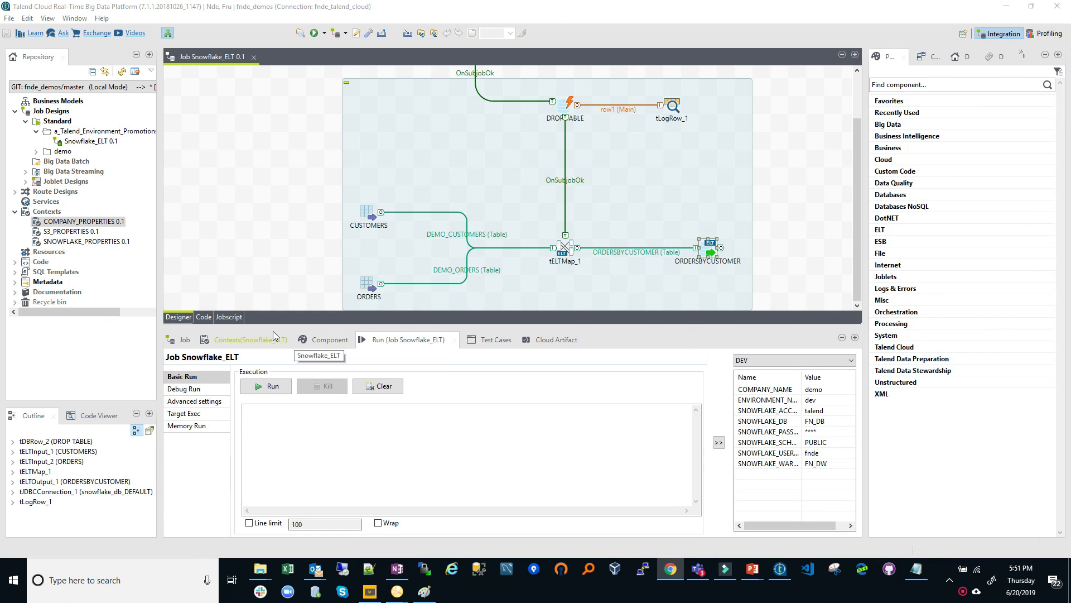
Step: Enlarge the design canvas, test the account connection in the Talend Cloud preferences and accept the settings
{"action": "left_click_drag", "start_coordinate": [269, 326], "coordinate": [270, 370]}
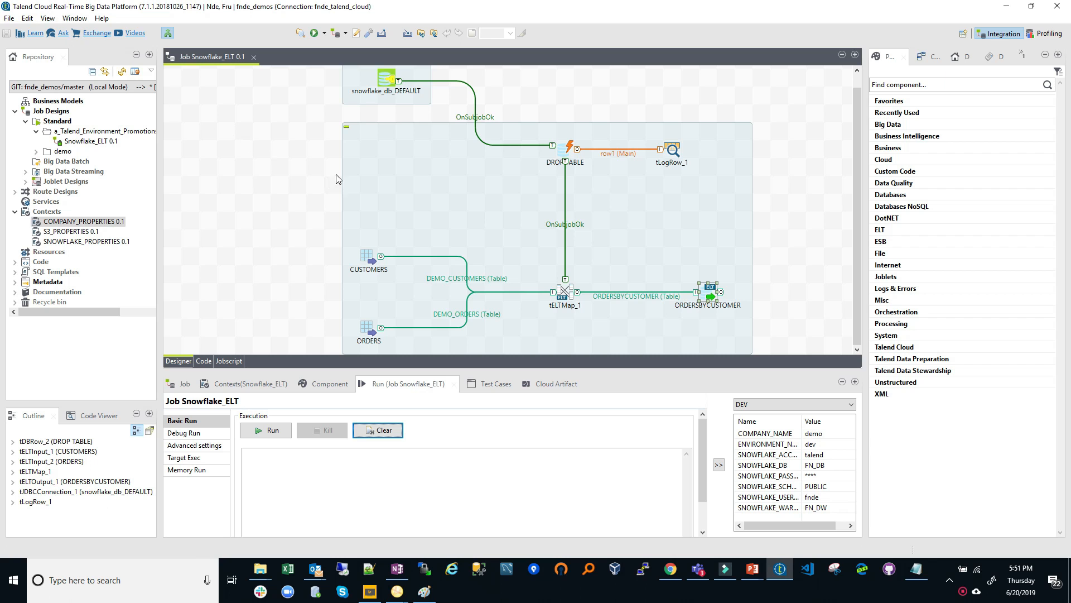
{"action": "left_click", "coordinate": [74, 19]}
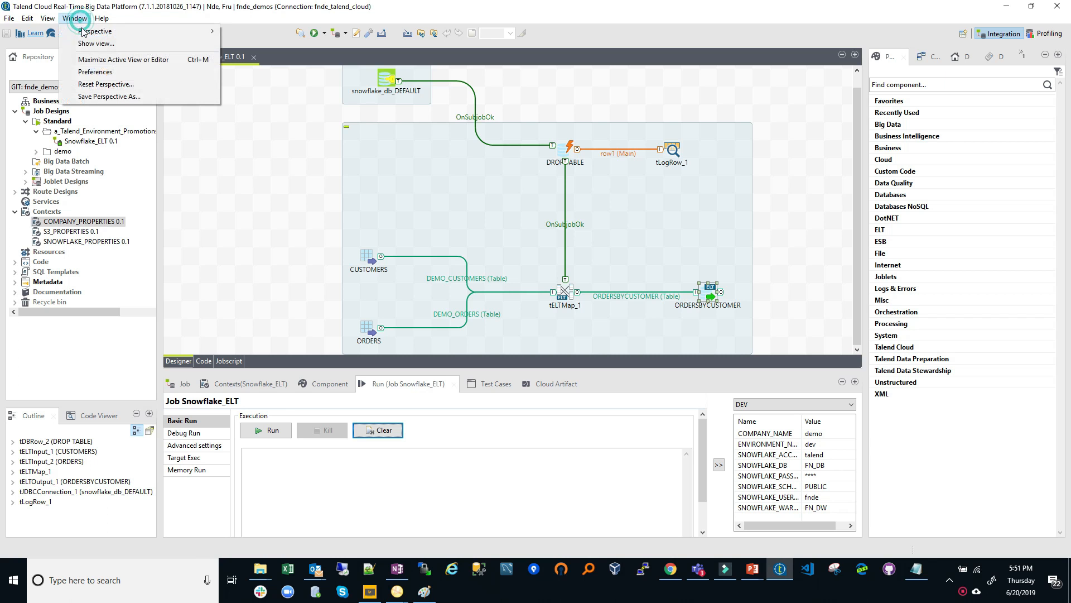
{"action": "left_click", "coordinate": [98, 72]}
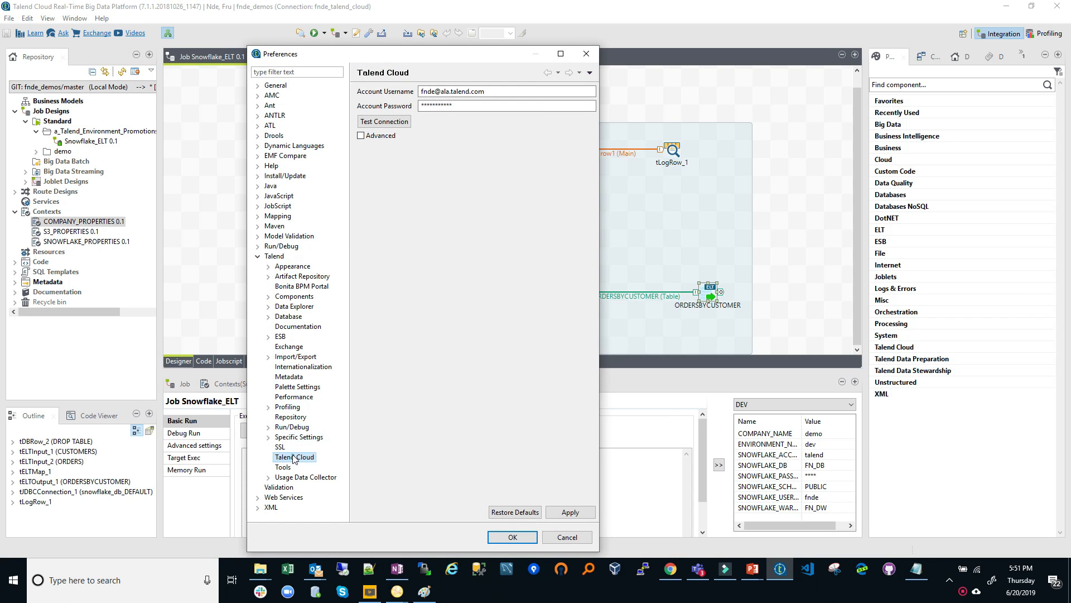
{"action": "left_click", "coordinate": [384, 121]}
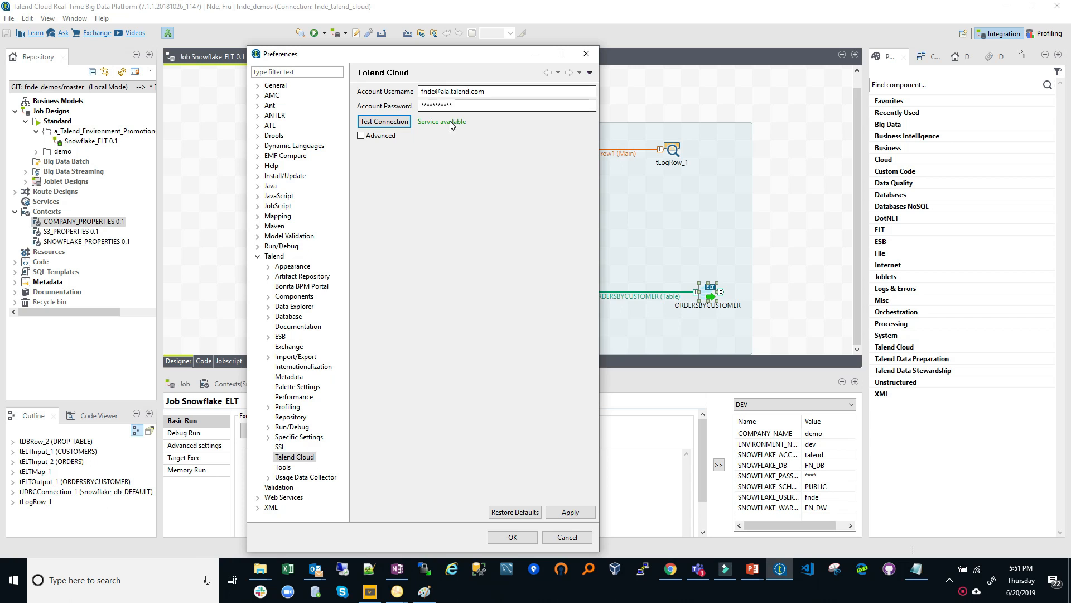
{"action": "left_click", "coordinate": [530, 542]}
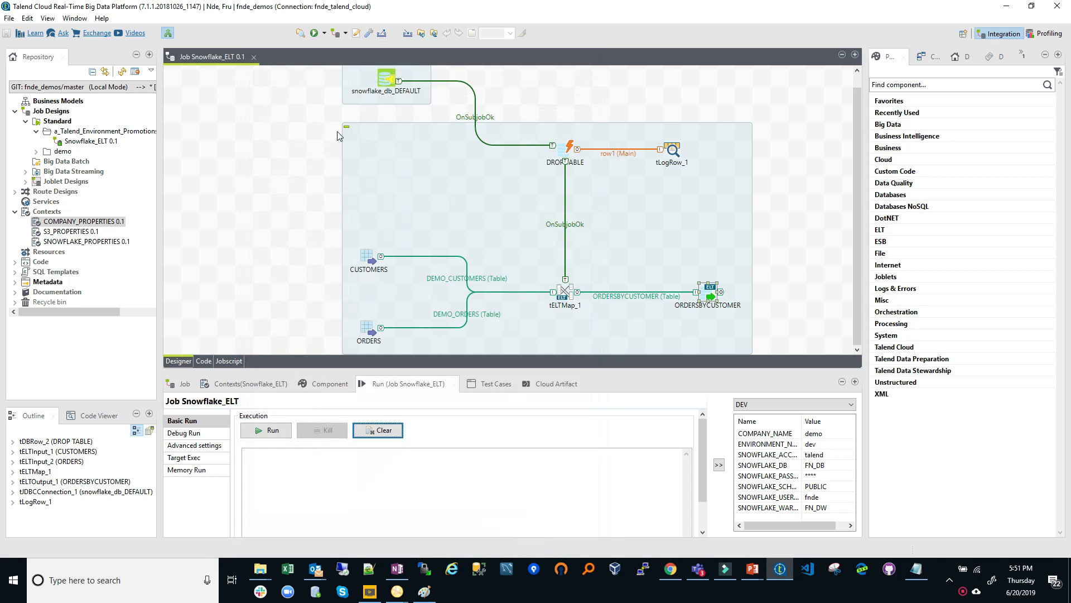
Step: Collapse the Contexts node in the repository and widen the Repository panel to fit the full job folder name
{"action": "left_click", "coordinate": [16, 211]}
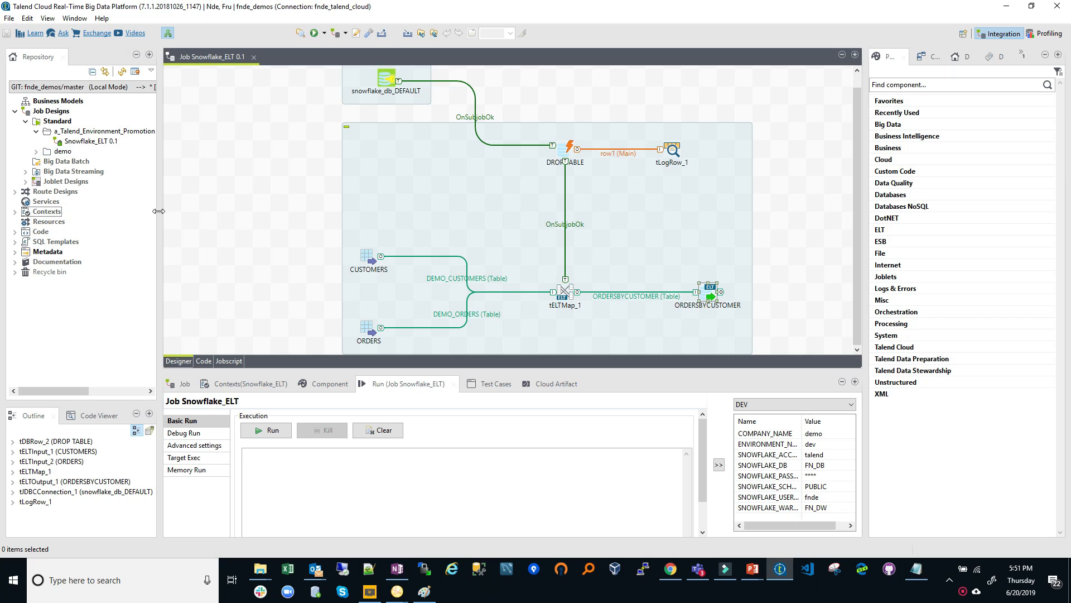
{"action": "left_click_drag", "start_coordinate": [159, 210], "coordinate": [174, 211]}
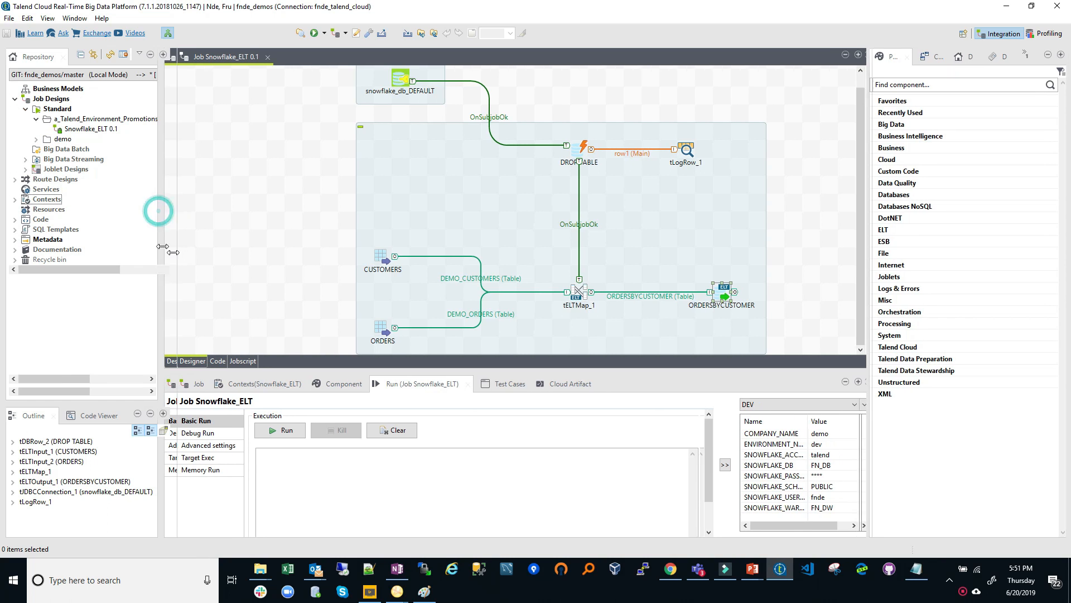
{"action": "right_click", "coordinate": [93, 132]}
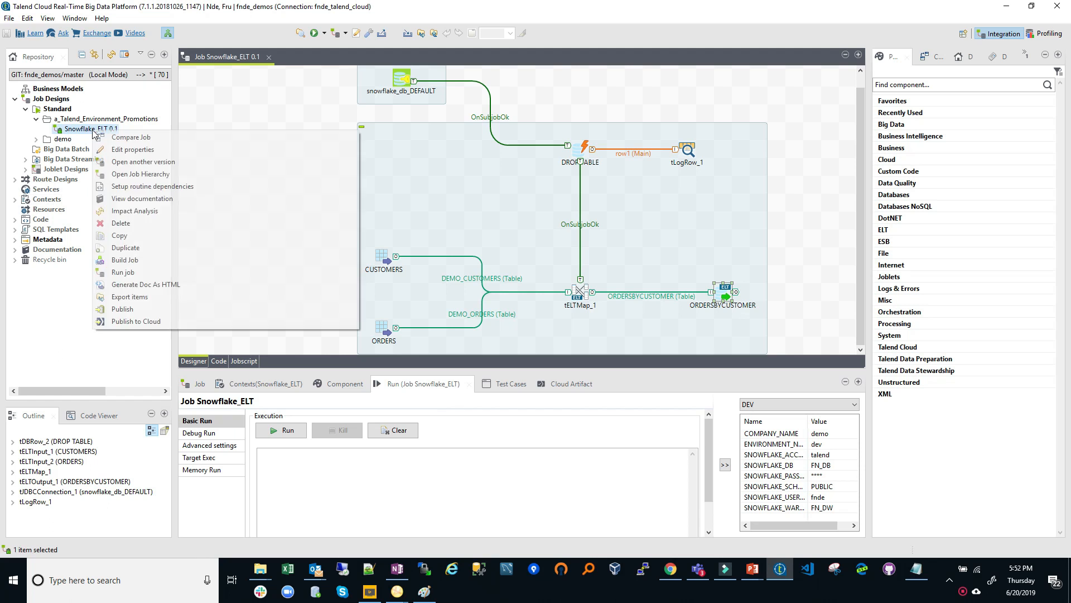
{"action": "left_click", "coordinate": [154, 323]}
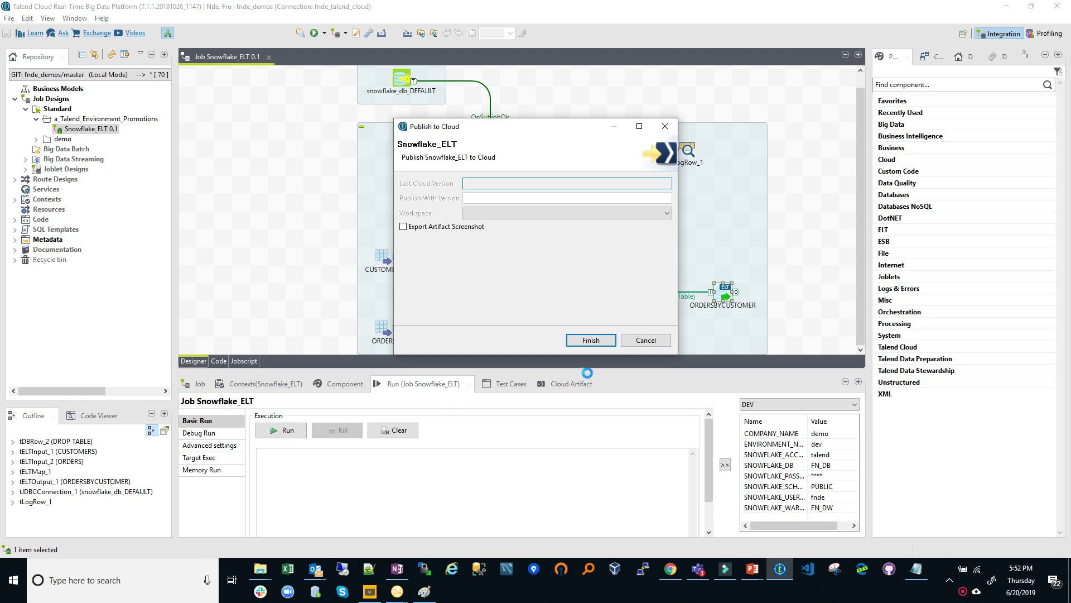
{"action": "left_click", "coordinate": [646, 340]}
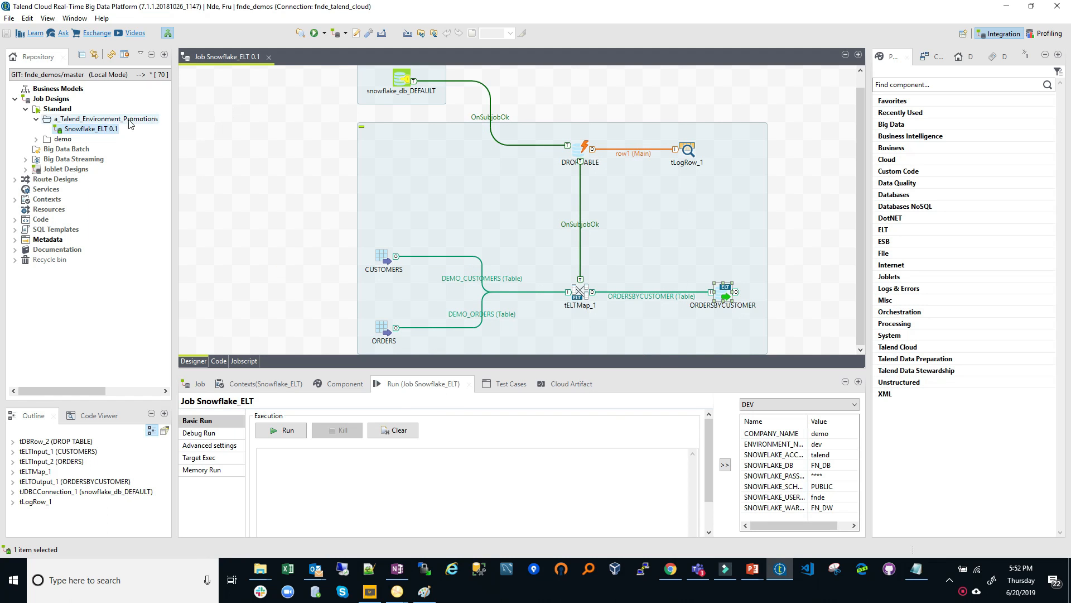
Step: Publish the Snowflake_ELT job to the cloud as version 0.1.0 in the fnde_dev workspace, with its artifact screenshot exported
{"action": "right_click", "coordinate": [86, 132]}
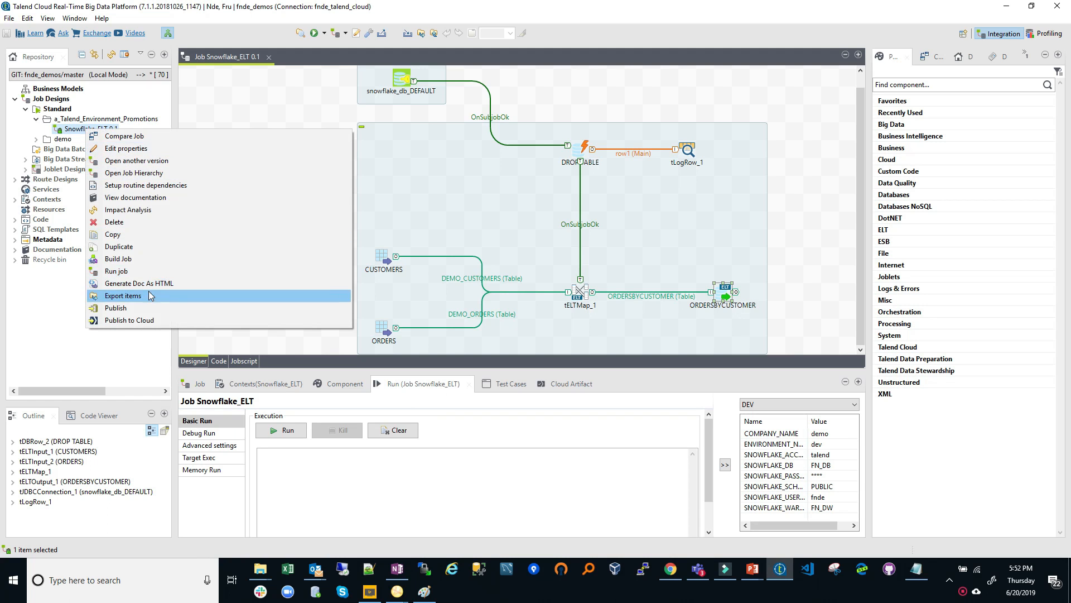
{"action": "left_click", "coordinate": [135, 321]}
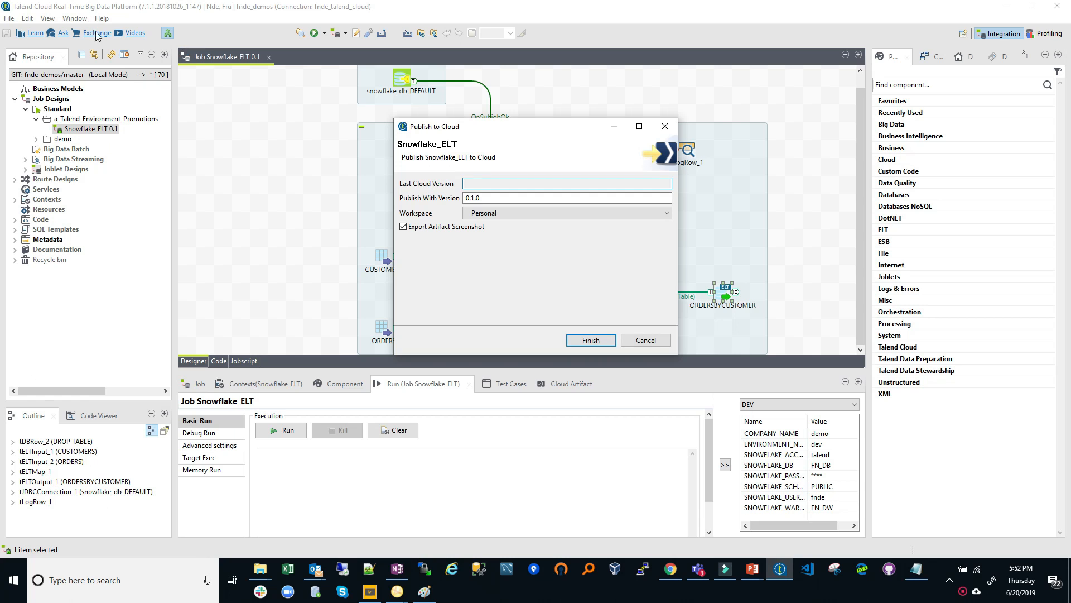
{"action": "left_click", "coordinate": [487, 213]}
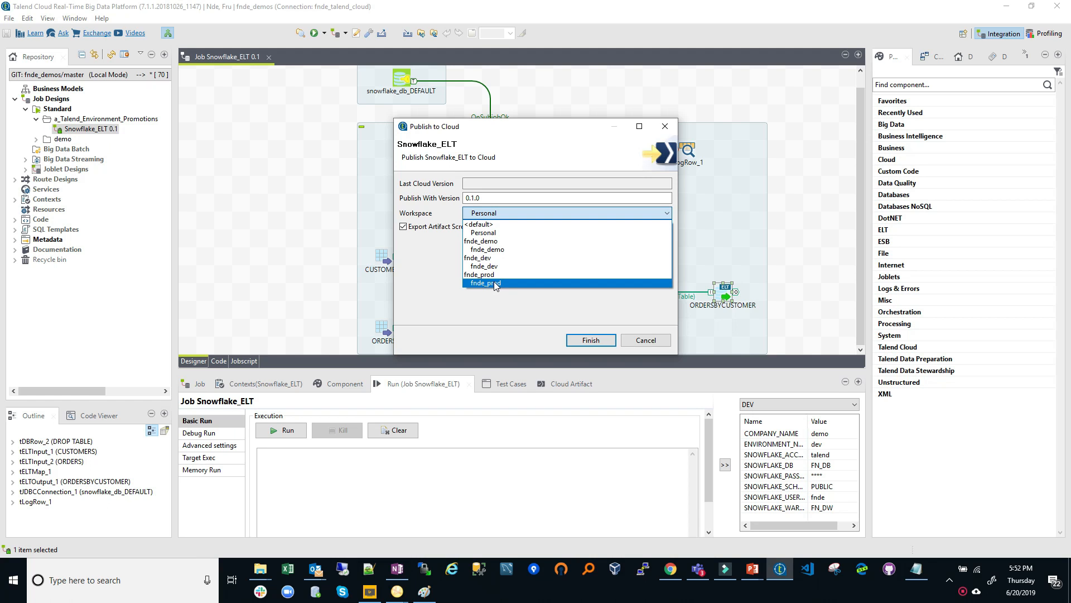
{"action": "left_click", "coordinate": [486, 267]}
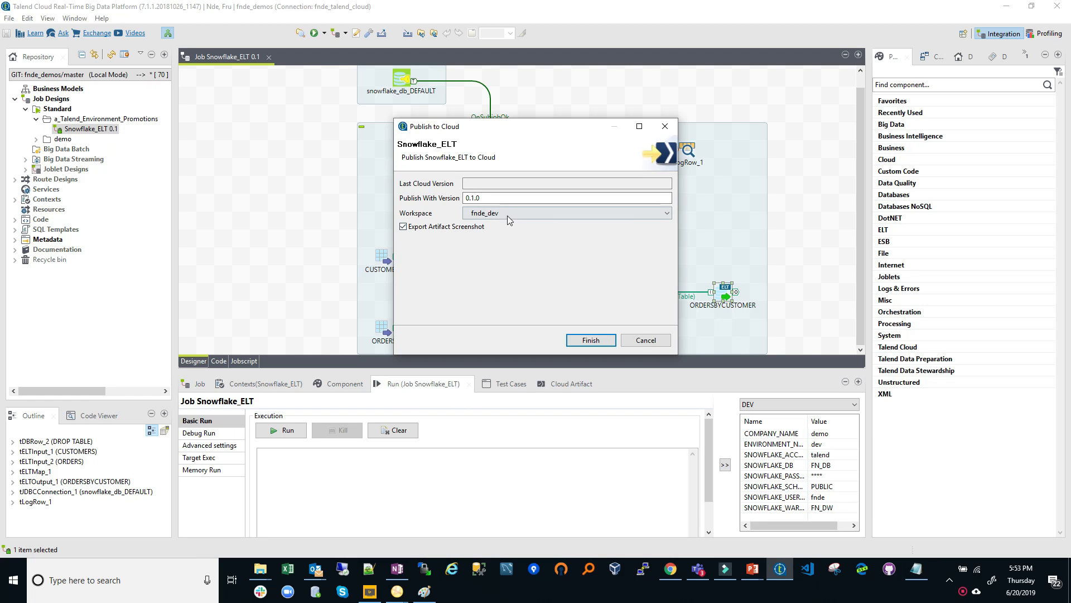
{"action": "left_click", "coordinate": [581, 337]}
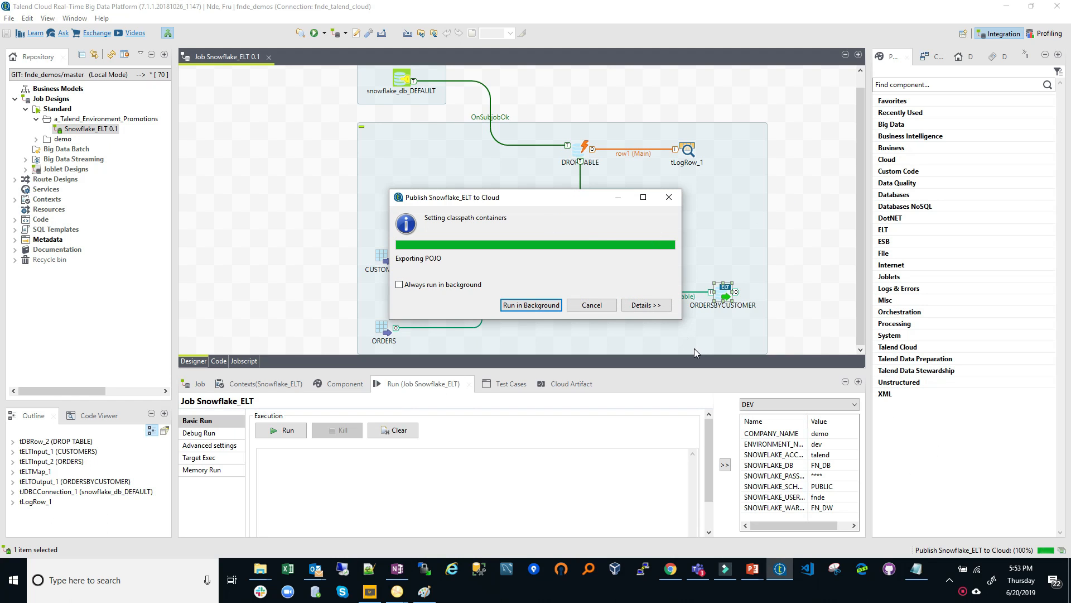
{"action": "right_click", "coordinate": [964, 591]}
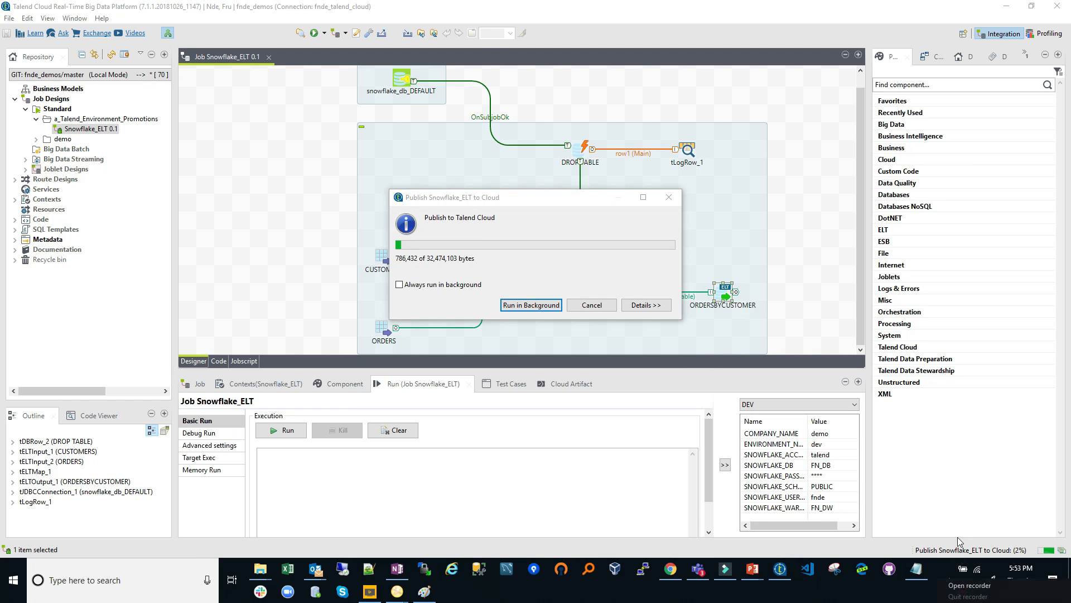
{"action": "left_click", "coordinate": [970, 585]}
{"action": "left_click", "coordinate": [922, 569]}
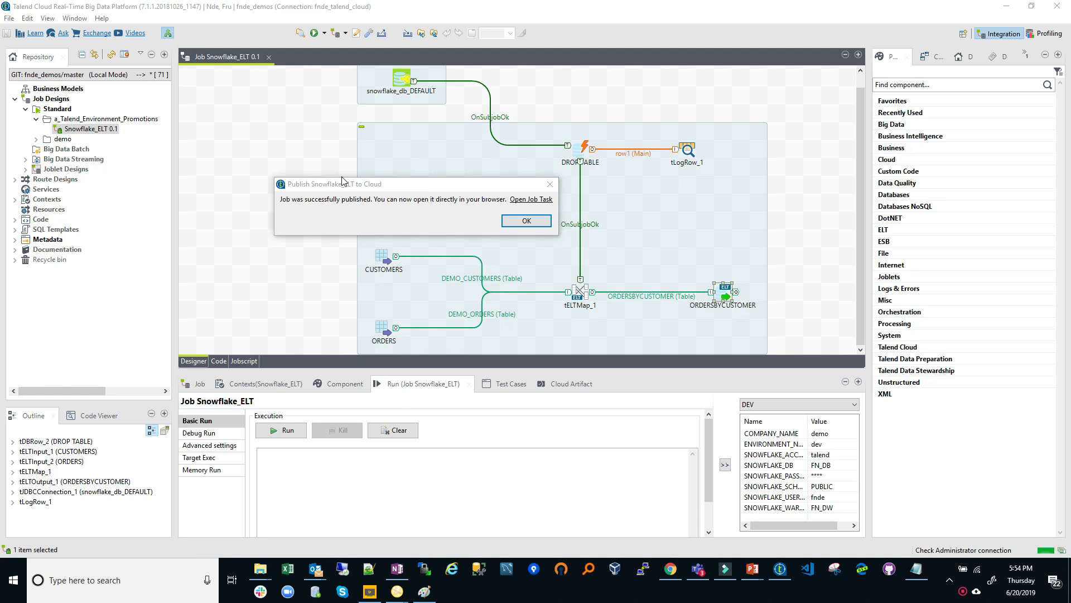
{"action": "left_click_drag", "start_coordinate": [404, 188], "coordinate": [475, 191]}
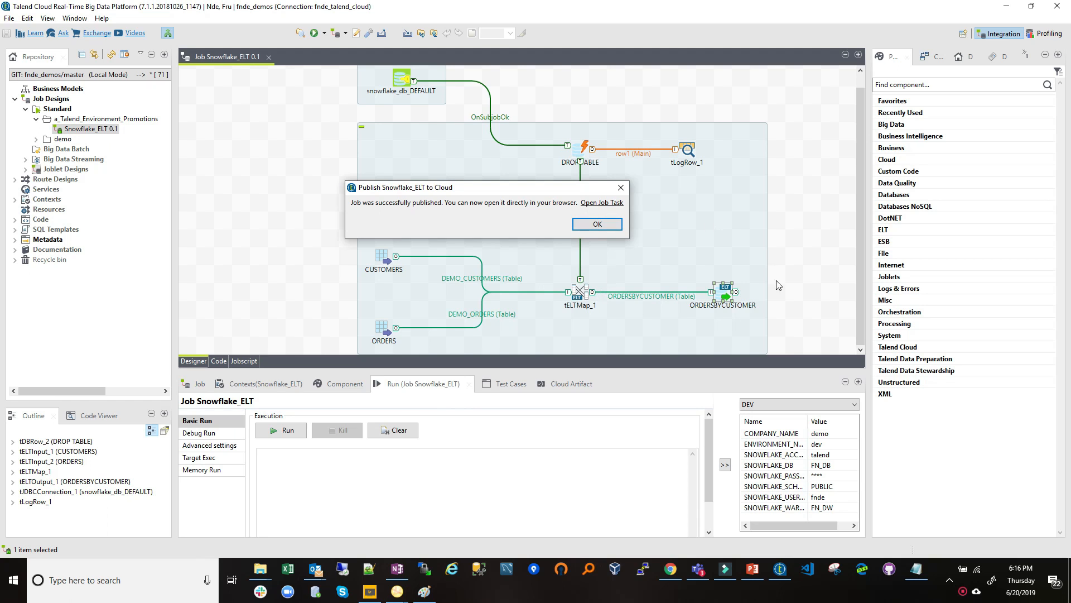
Step: Switch to the Talend Management Console and open the details of the Snowflake_ELT artifact in the fnde_dev workspace
{"action": "left_click", "coordinate": [672, 570]}
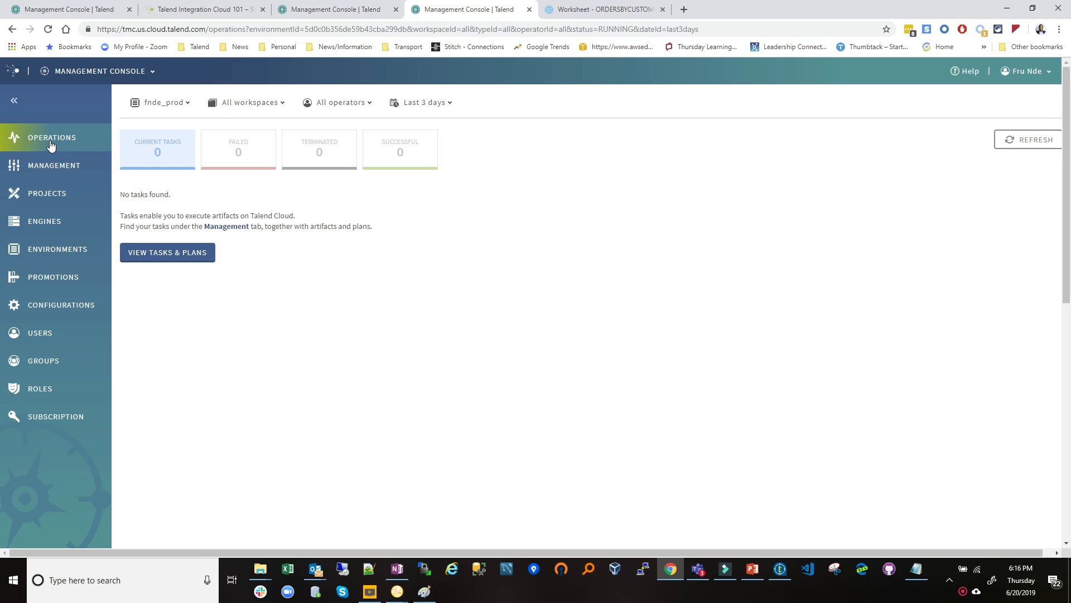
{"action": "left_click", "coordinate": [45, 168]}
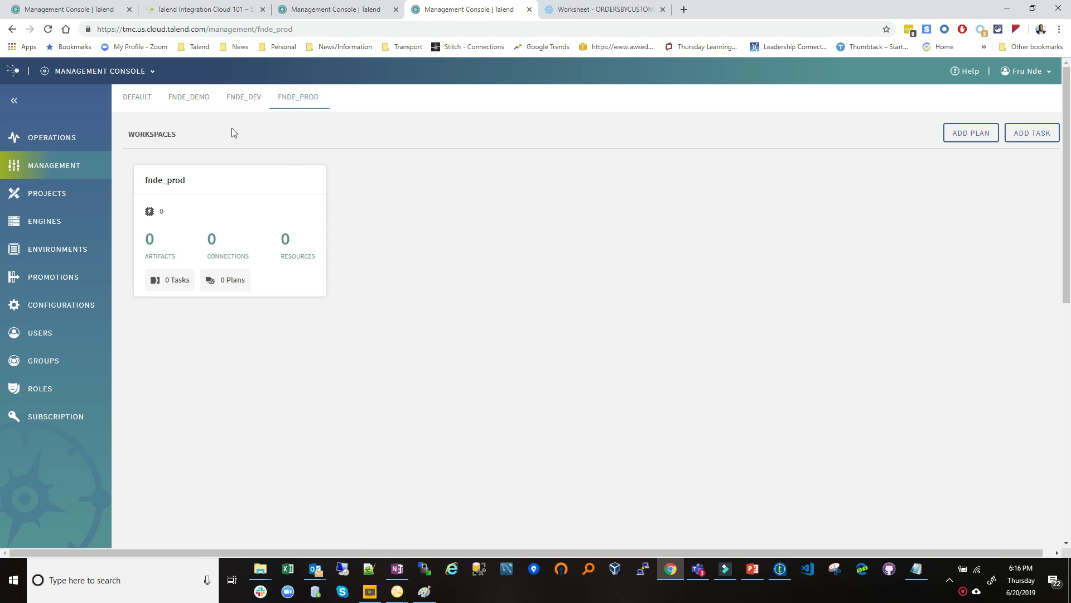
{"action": "left_click", "coordinate": [249, 102]}
{"action": "left_click", "coordinate": [150, 249]}
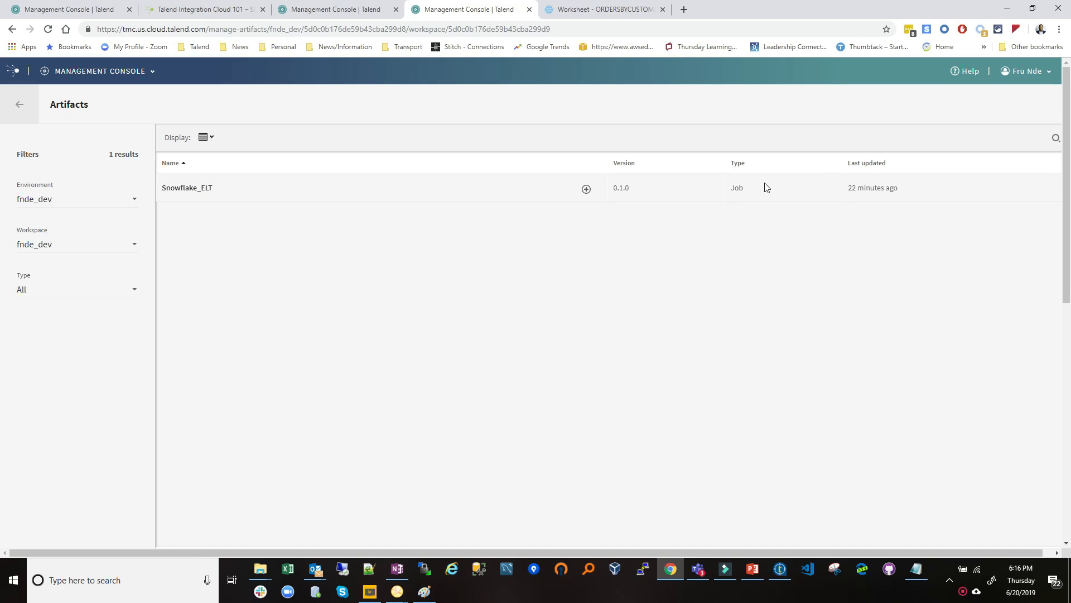
{"action": "scroll", "coordinate": [603, 257], "scroll_direction": "down", "scroll_amount": 5}
{"action": "scroll", "coordinate": [495, 290], "scroll_direction": "up", "scroll_amount": 5}
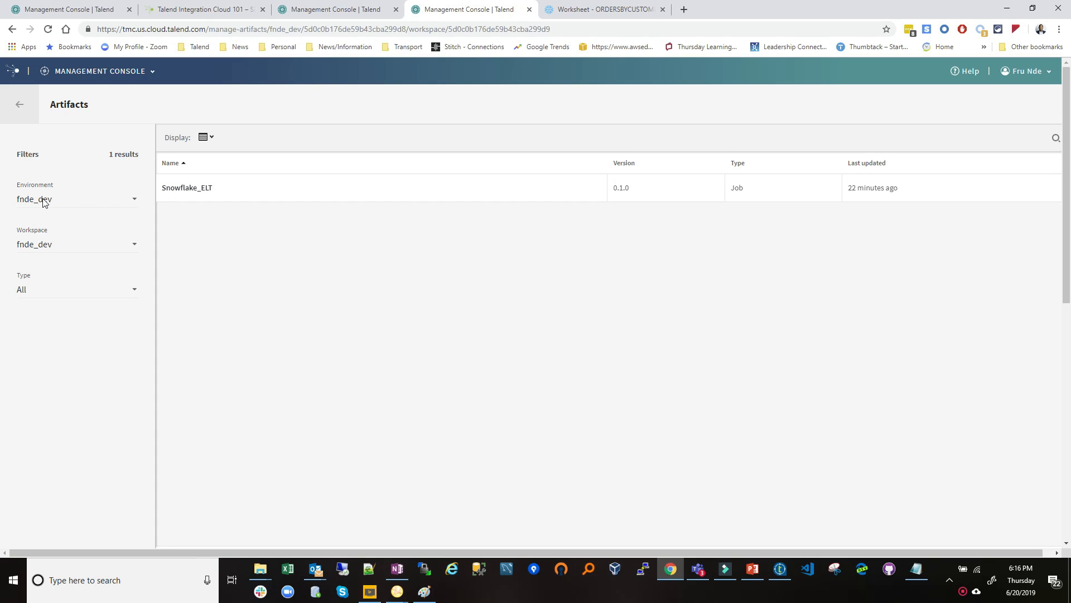
{"action": "left_click", "coordinate": [233, 193]}
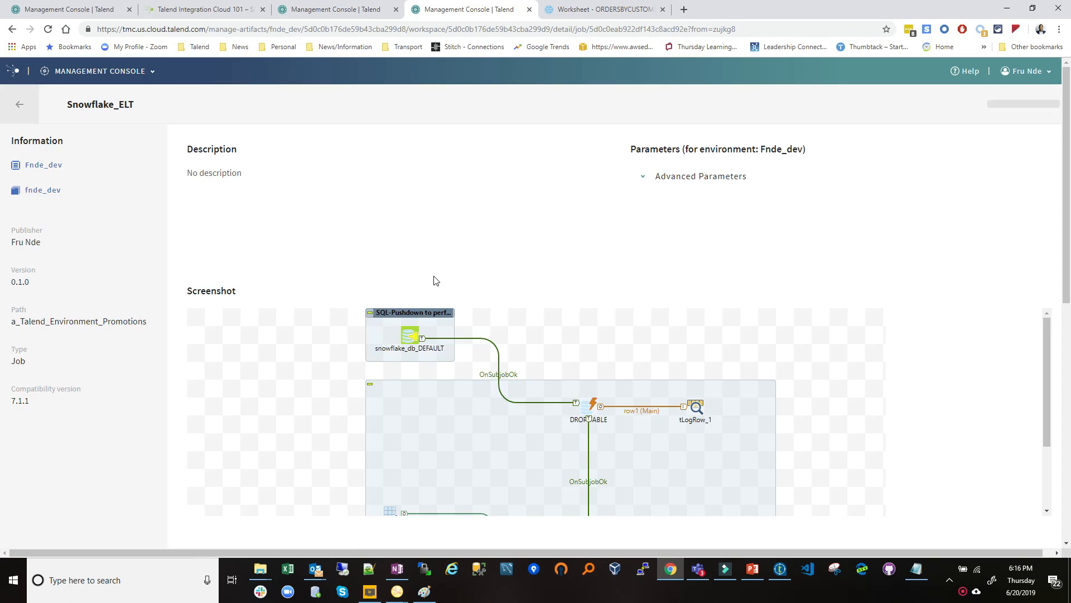
Step: Examine the job design screenshot on the Snowflake_ELT artifact's detail page, from the database connection to the ORDERSBYCUSTOMER output
{"action": "scroll", "coordinate": [578, 383], "scroll_direction": "down", "scroll_amount": 5}
{"action": "scroll", "coordinate": [579, 382], "scroll_direction": "down", "scroll_amount": 2}
{"action": "scroll", "coordinate": [580, 382], "scroll_direction": "up", "scroll_amount": 3}
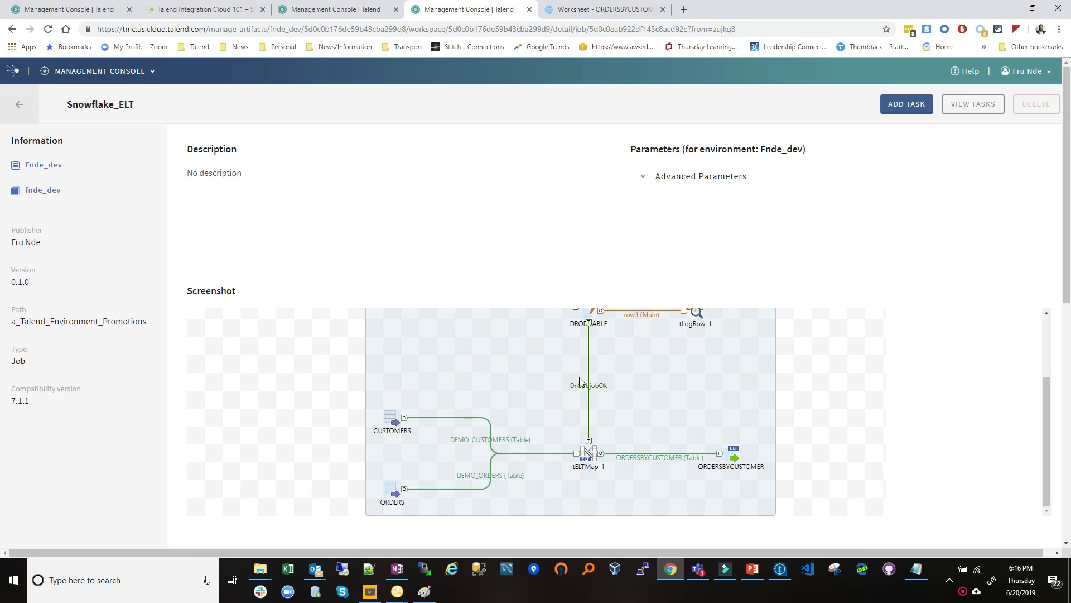
{"action": "scroll", "coordinate": [577, 370], "scroll_direction": "down", "scroll_amount": 5}
{"action": "scroll", "coordinate": [502, 299], "scroll_direction": "up", "scroll_amount": 4}
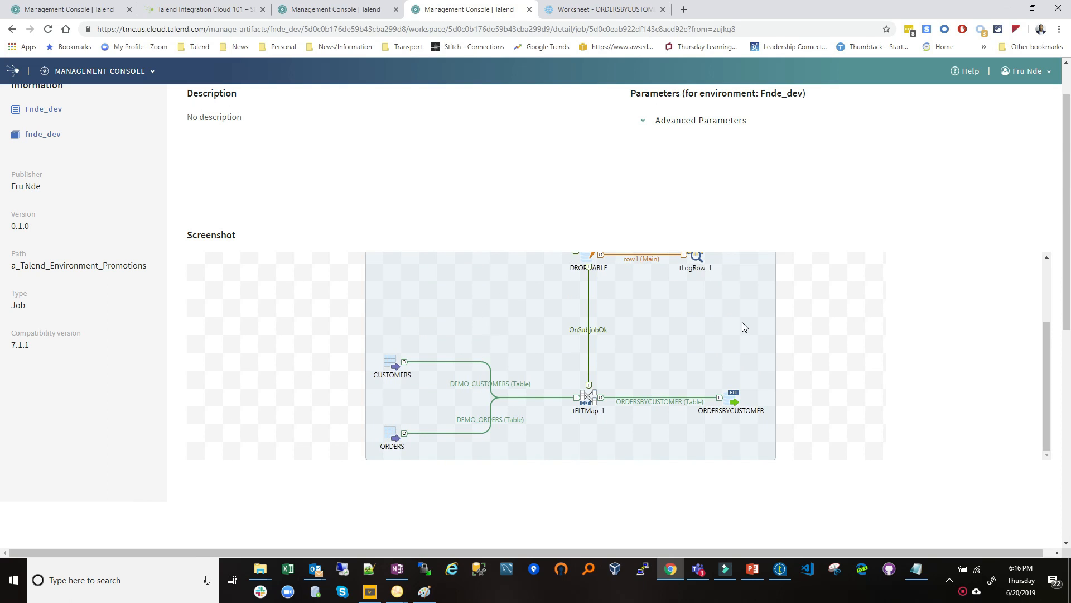
{"action": "scroll", "coordinate": [742, 324], "scroll_direction": "up", "scroll_amount": 1}
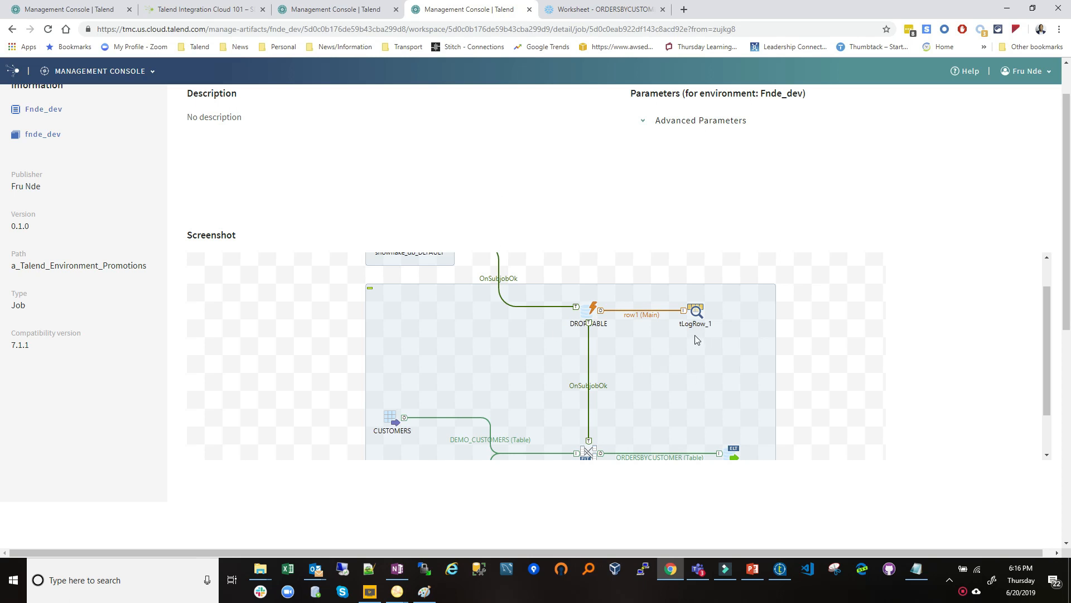
{"action": "scroll", "coordinate": [680, 336], "scroll_direction": "down", "scroll_amount": 3}
{"action": "scroll", "coordinate": [687, 336], "scroll_direction": "up", "scroll_amount": 5}
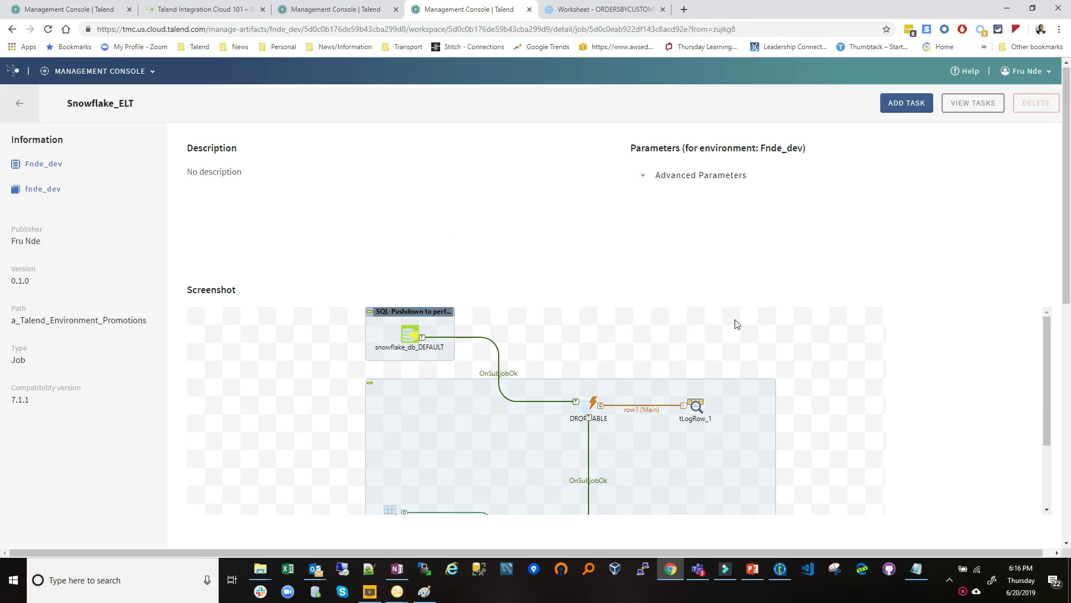
Step: Review the artifact's advanced parameters for the fnde_dev environment, collapse them and return to the fnde_dev workspace overview
{"action": "left_click", "coordinate": [642, 178]}
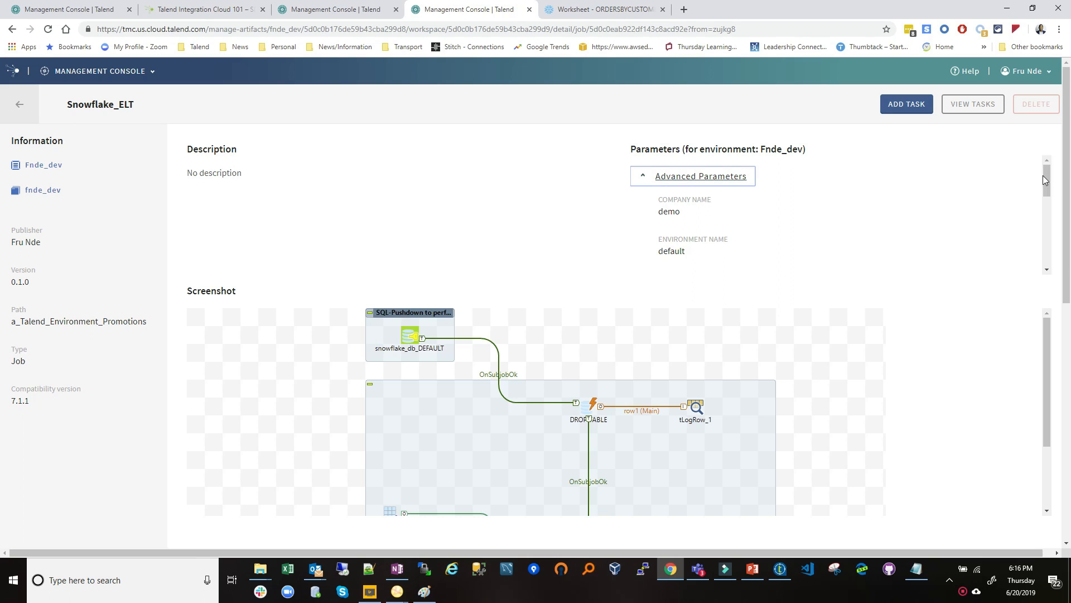
{"action": "left_click_drag", "start_coordinate": [1051, 190], "coordinate": [1043, 170]}
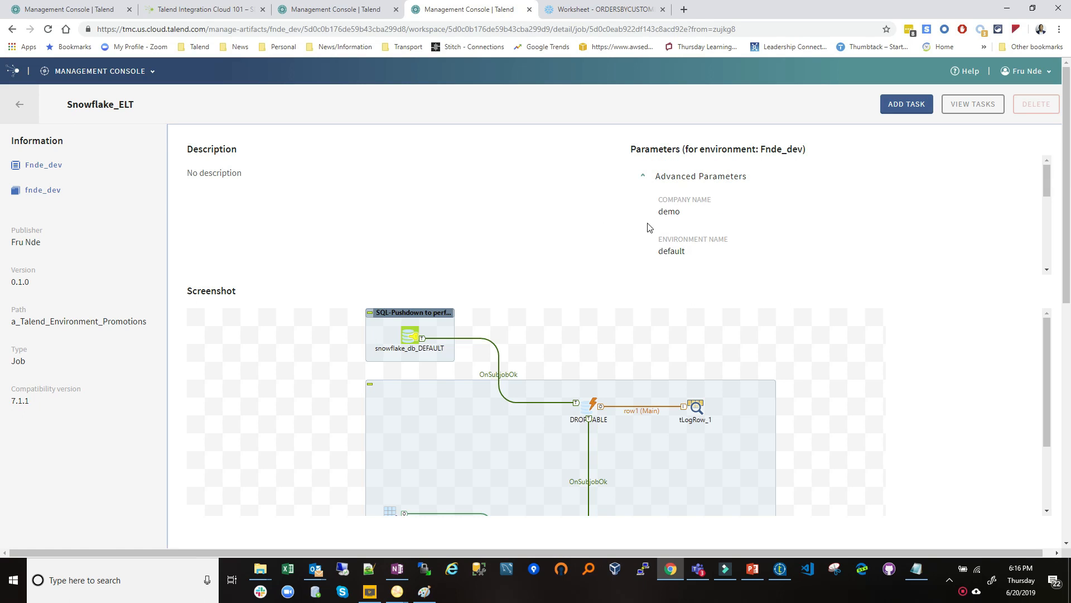
{"action": "left_click", "coordinate": [687, 253]}
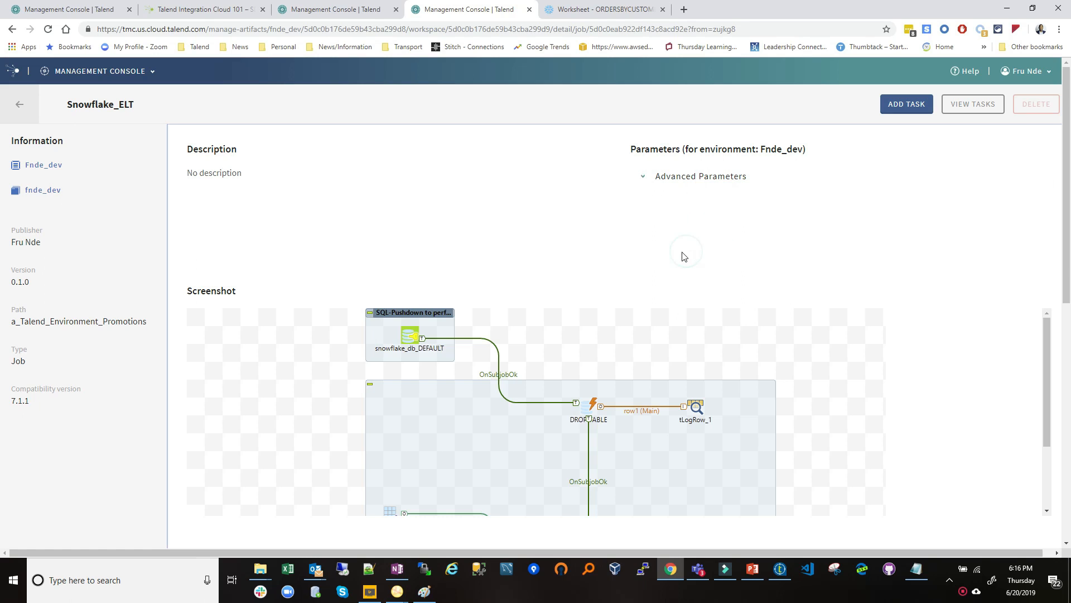
{"action": "left_click", "coordinate": [676, 179]}
{"action": "left_click", "coordinate": [646, 179]}
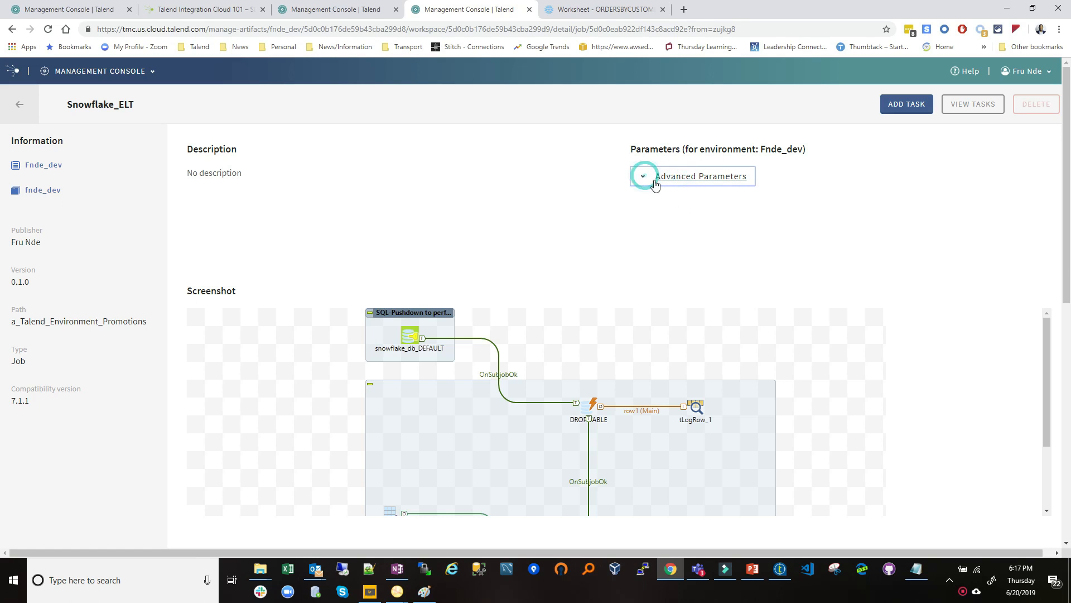
{"action": "left_click", "coordinate": [676, 177]}
{"action": "left_click", "coordinate": [645, 180]}
{"action": "left_click", "coordinate": [646, 183]}
{"action": "left_click", "coordinate": [646, 179]}
{"action": "left_click", "coordinate": [641, 179]}
{"action": "left_click", "coordinate": [693, 178]}
{"action": "left_click", "coordinate": [727, 176]}
{"action": "left_click", "coordinate": [756, 144]}
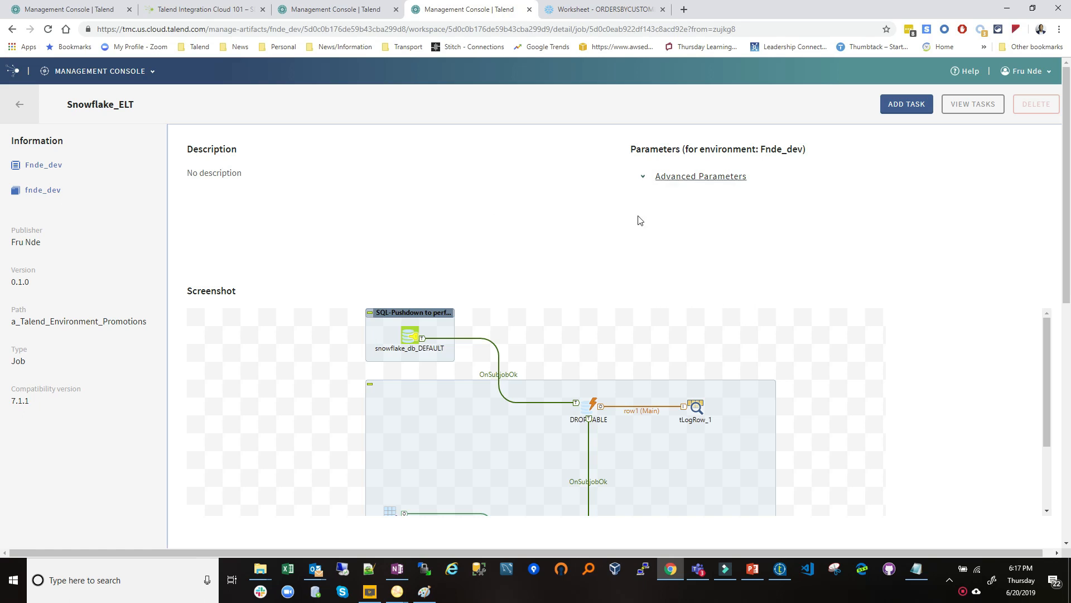
{"action": "left_click", "coordinate": [19, 104]}
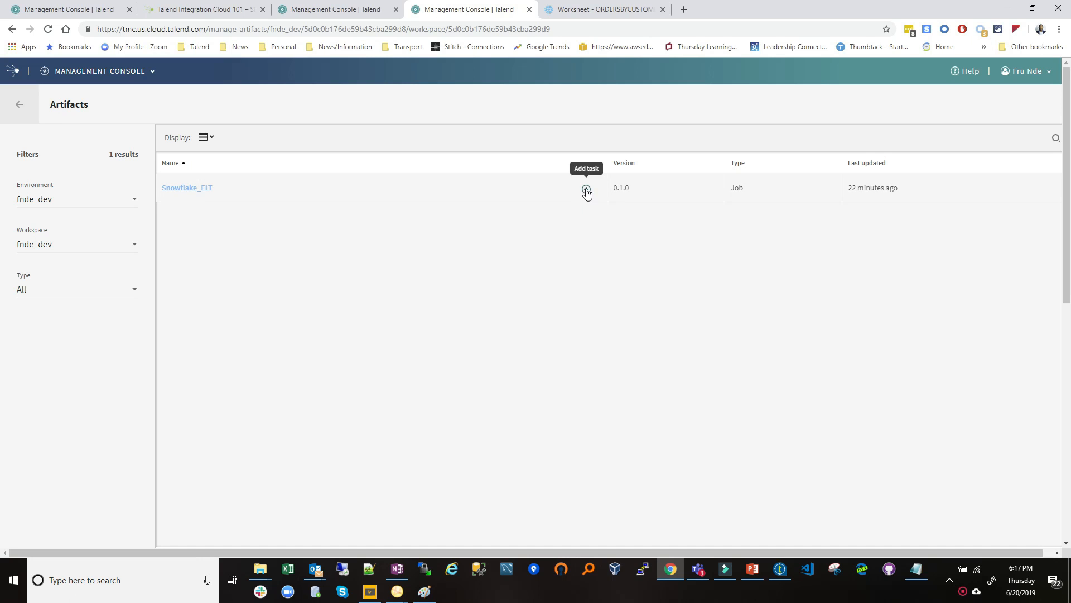
{"action": "left_click", "coordinate": [17, 104]}
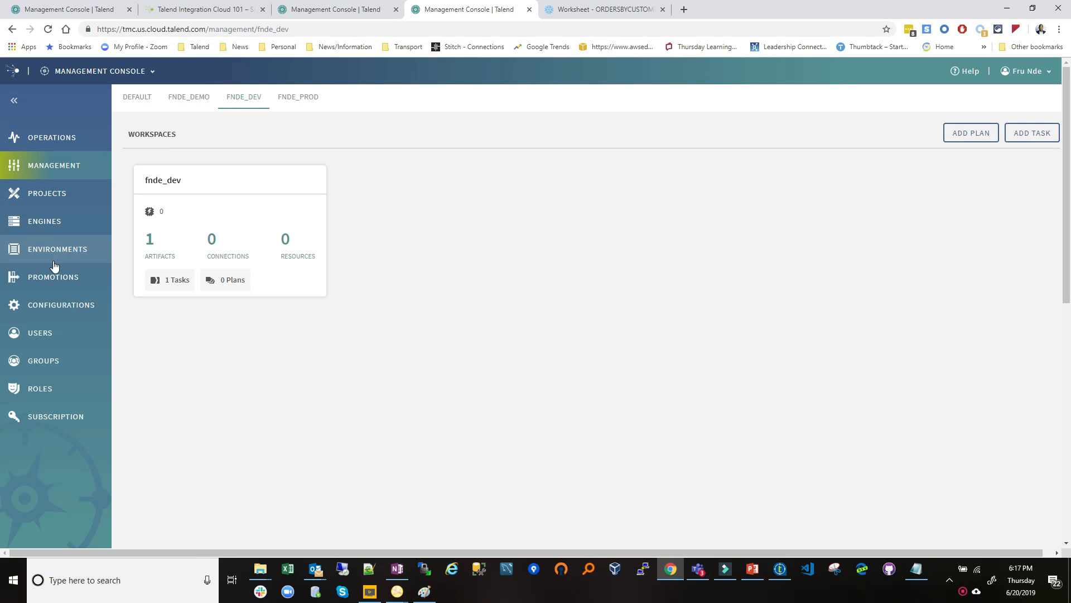
Step: Start a new promotion with fnde_dev as the source environment and fnde_prod as the target environment
{"action": "left_click", "coordinate": [52, 276]}
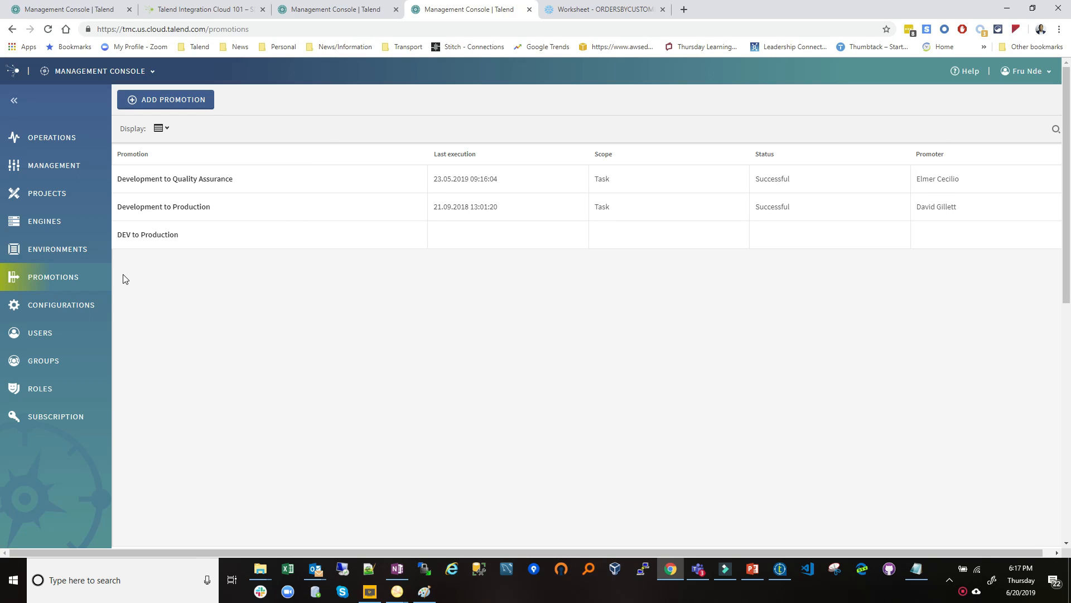
{"action": "left_click", "coordinate": [181, 103]}
{"action": "left_click", "coordinate": [109, 162]}
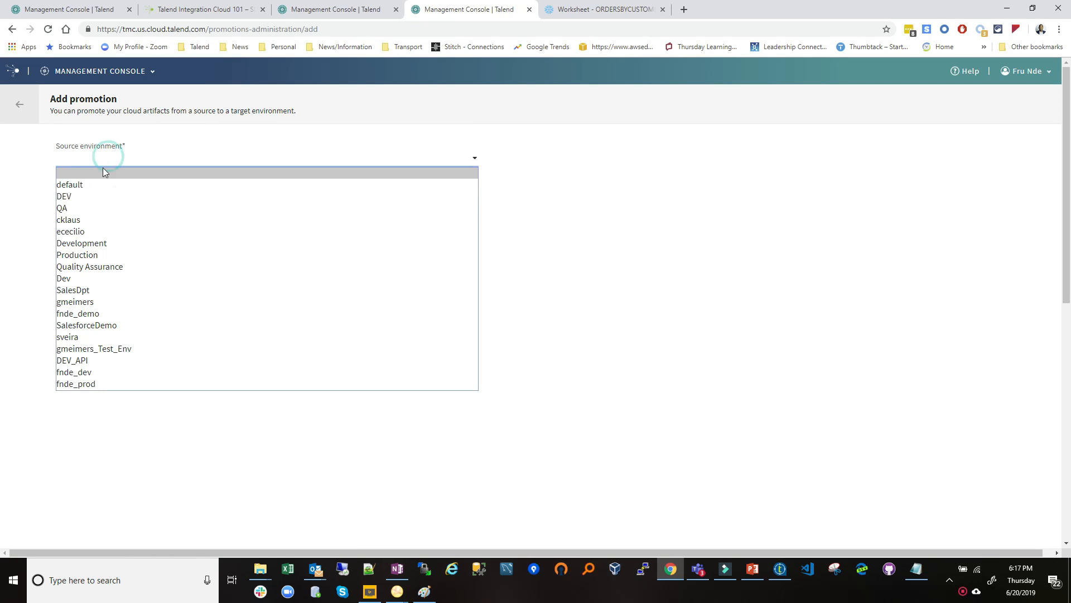
{"action": "left_click", "coordinate": [109, 372]}
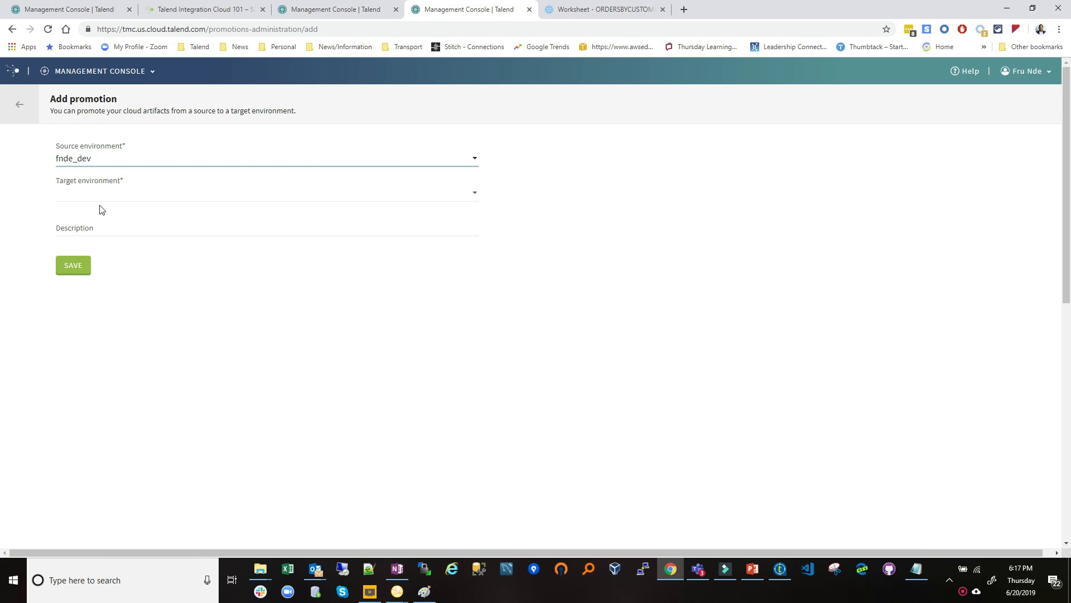
{"action": "left_click", "coordinate": [76, 195]}
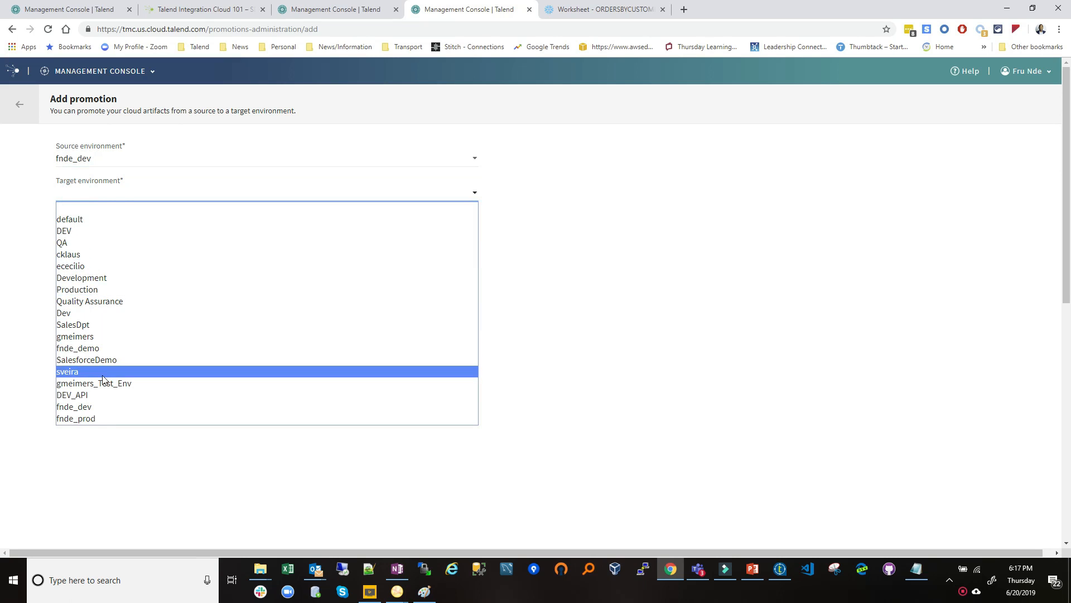
{"action": "left_click", "coordinate": [108, 423]}
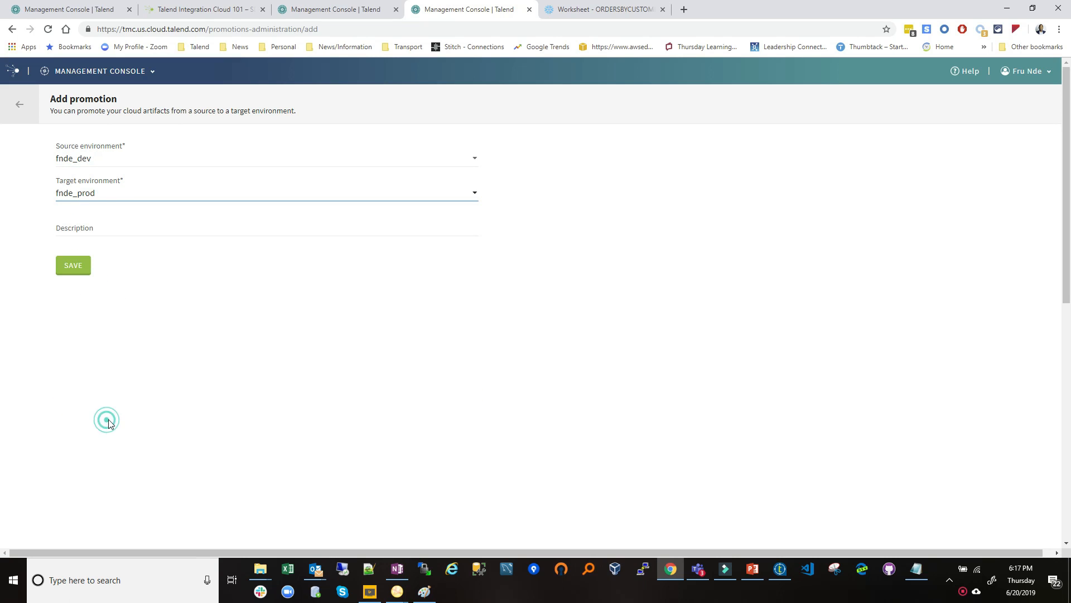
Step: Reselect fnde_dev and fnde_prod as source and target, describe the promotion as "Move to production" and save it
{"action": "left_click", "coordinate": [86, 161]}
{"action": "left_click", "coordinate": [119, 371]}
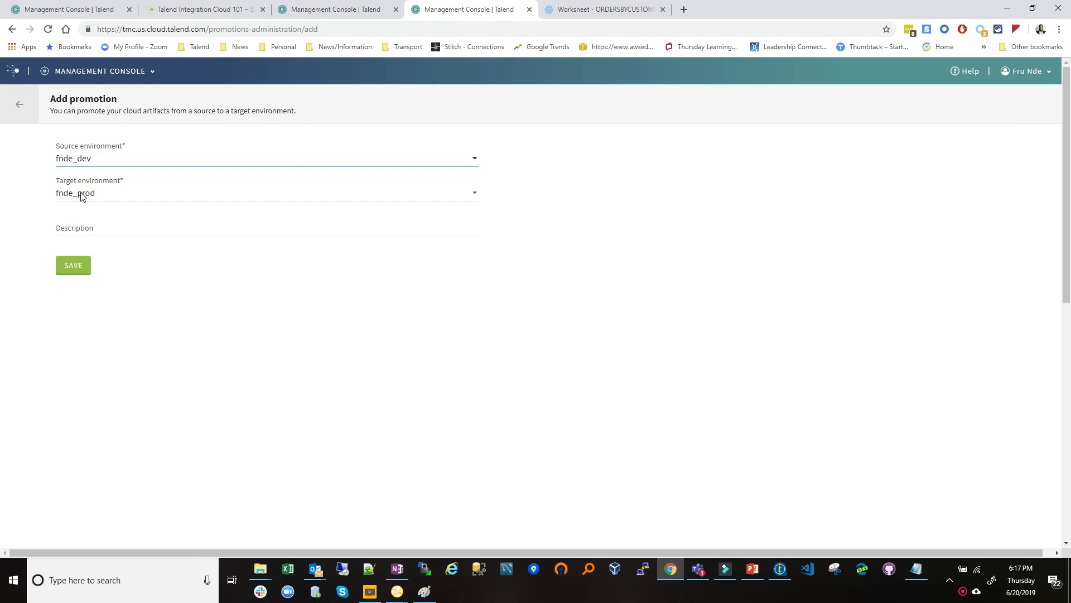
{"action": "left_click", "coordinate": [81, 195]}
{"action": "left_click", "coordinate": [93, 417]}
{"action": "left_click", "coordinate": [91, 219]}
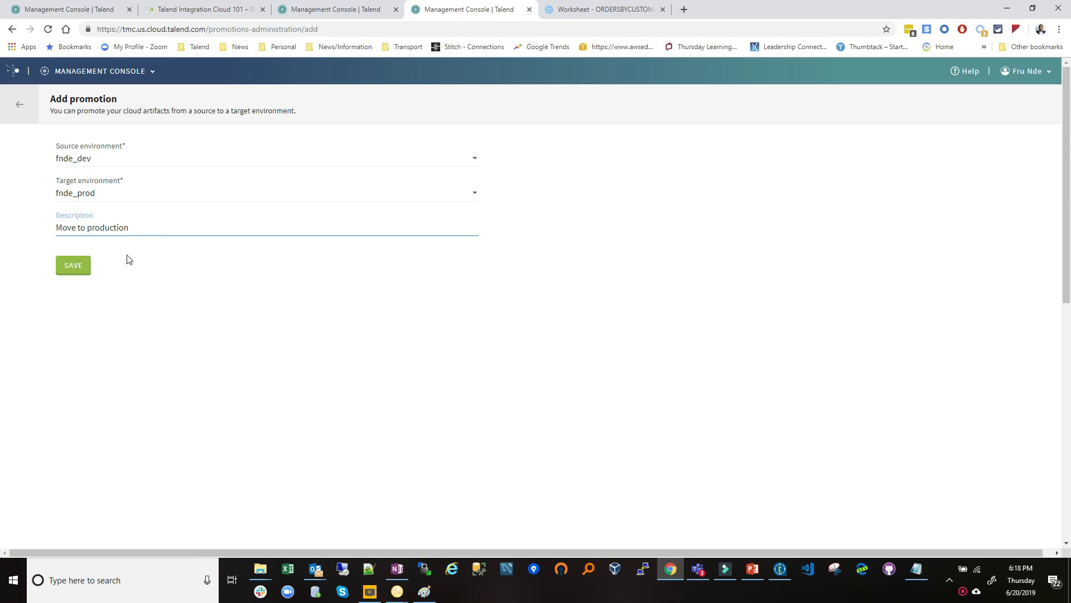
{"action": "left_click", "coordinate": [68, 268]}
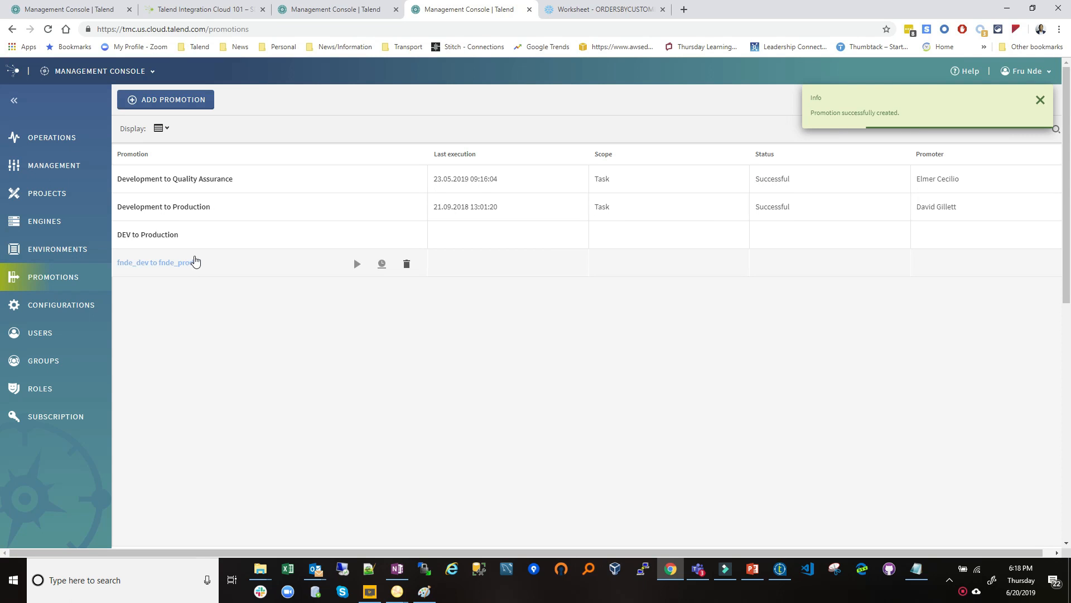
Step: Open the fnde_dev to fnde_prod promotion's details and assign the signed-in user as a promoter
{"action": "left_click", "coordinate": [246, 261]}
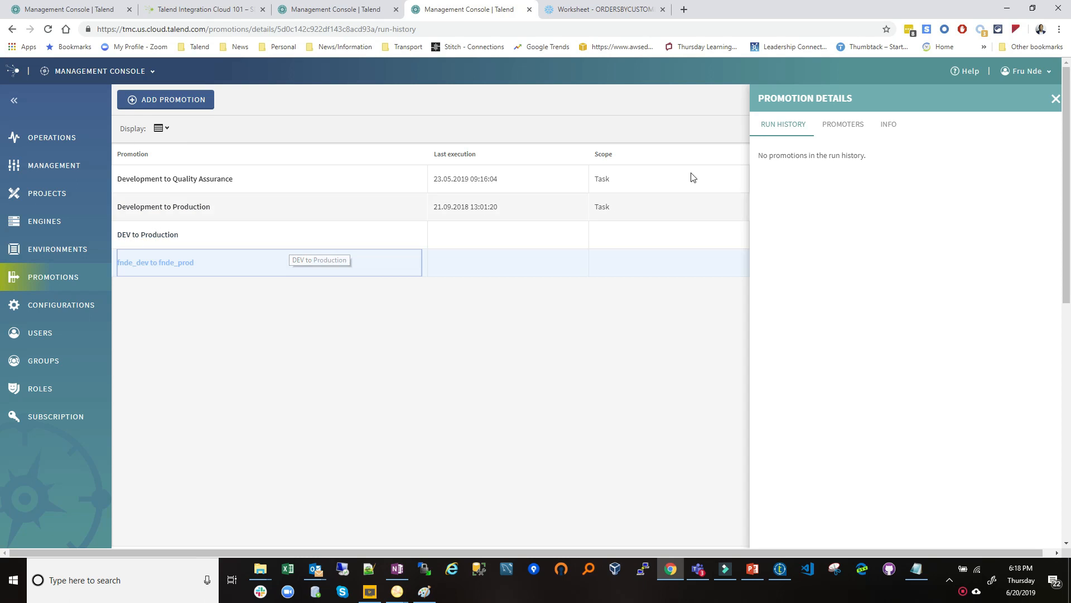
{"action": "left_click", "coordinate": [263, 263]}
{"action": "left_click", "coordinate": [839, 122]}
{"action": "left_click", "coordinate": [248, 260]}
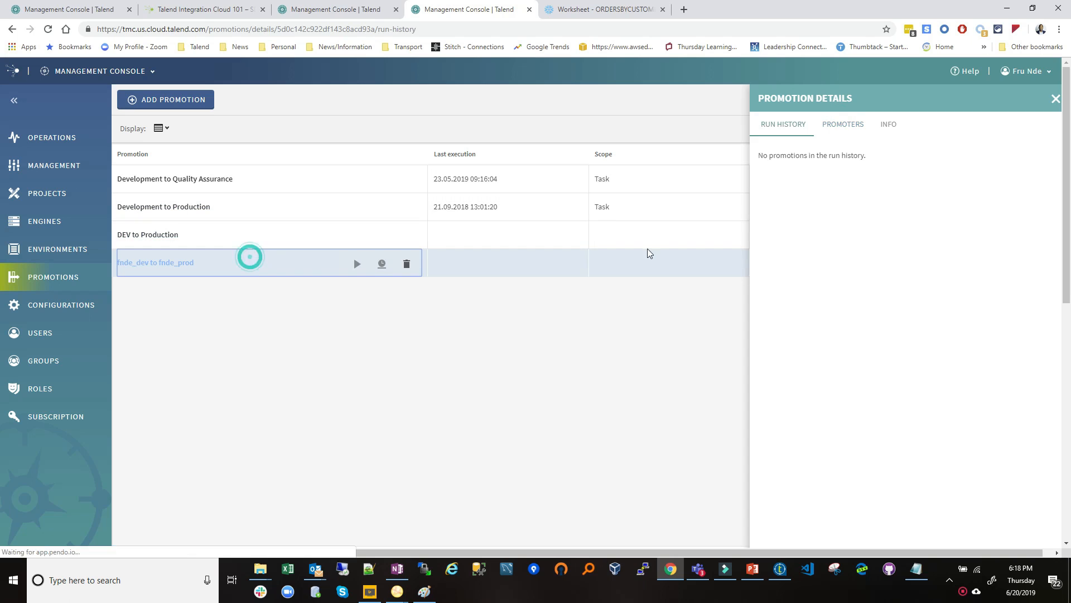
{"action": "left_click", "coordinate": [845, 122]}
{"action": "left_click", "coordinate": [1048, 161]}
{"action": "left_click", "coordinate": [770, 298]}
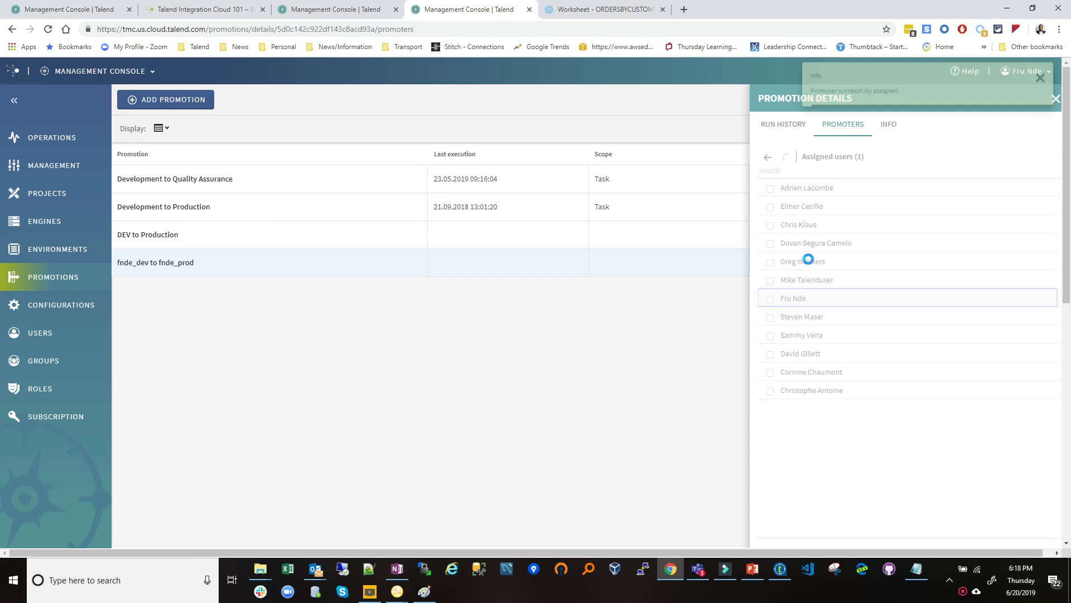
Step: Check the fnde_dev to fnde_prod promotion's run history and compare the workspace contents of the fnde_dev and fnde_prod environments
{"action": "left_click", "coordinate": [769, 159]}
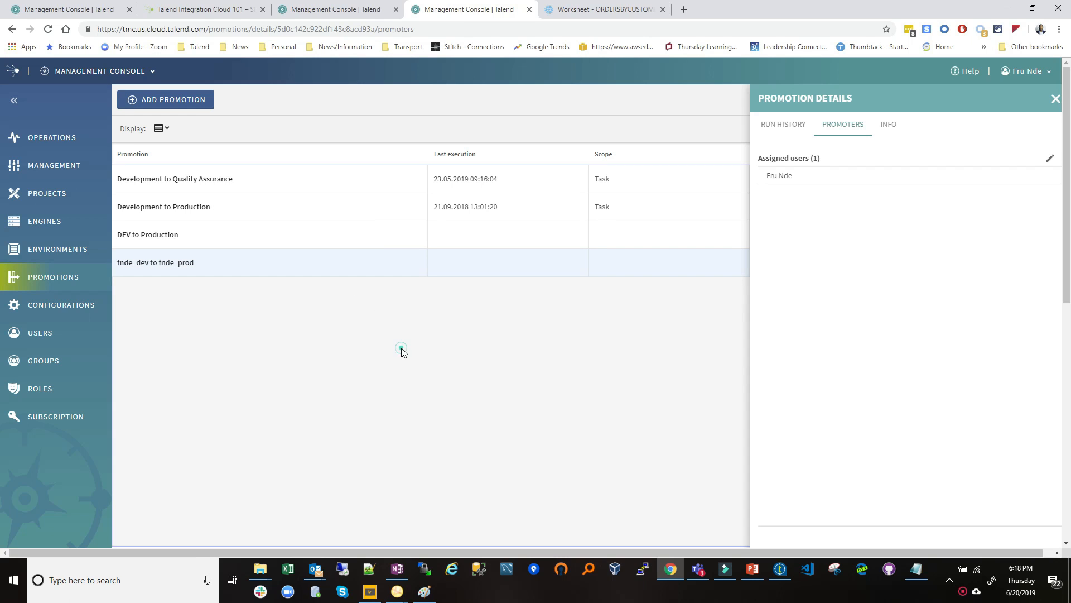
{"action": "left_click", "coordinate": [229, 262]}
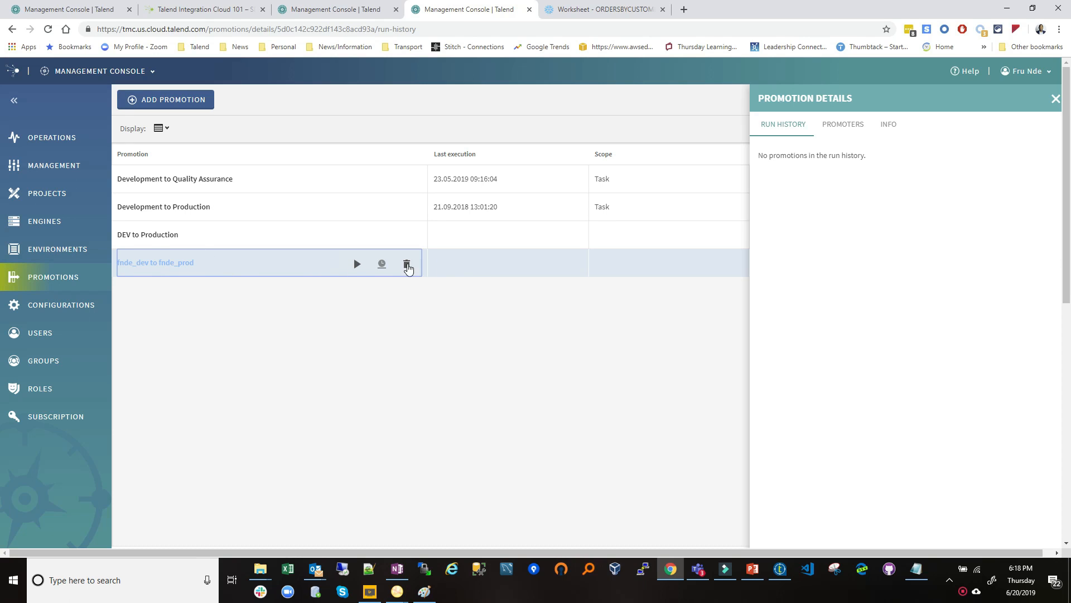
{"action": "left_click", "coordinate": [57, 163]}
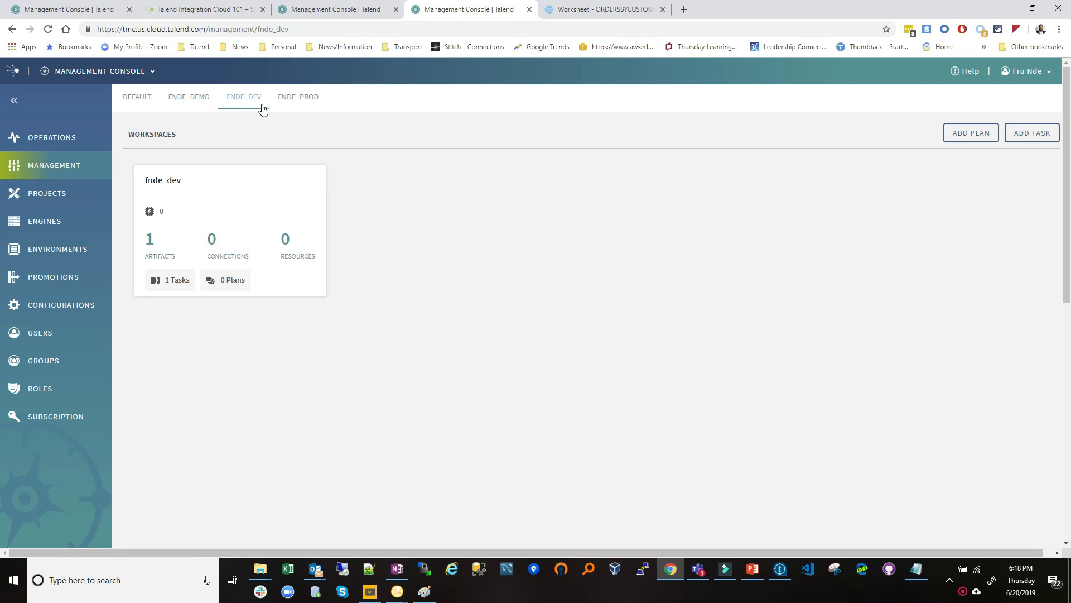
{"action": "left_click", "coordinate": [298, 97]}
{"action": "left_click", "coordinate": [240, 101]}
{"action": "left_click", "coordinate": [43, 170]}
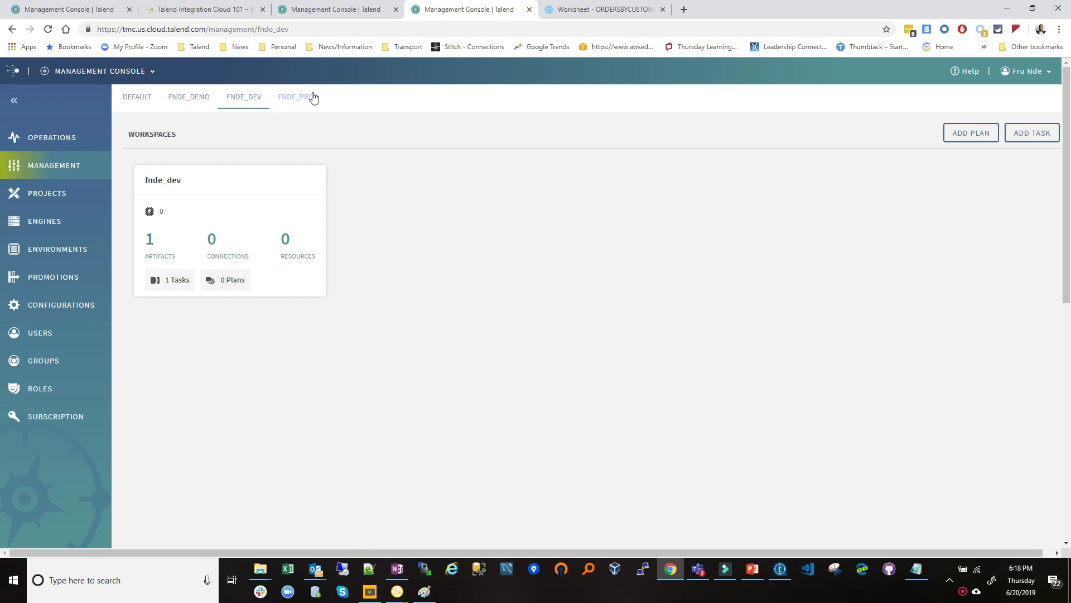
{"action": "left_click", "coordinate": [311, 97]}
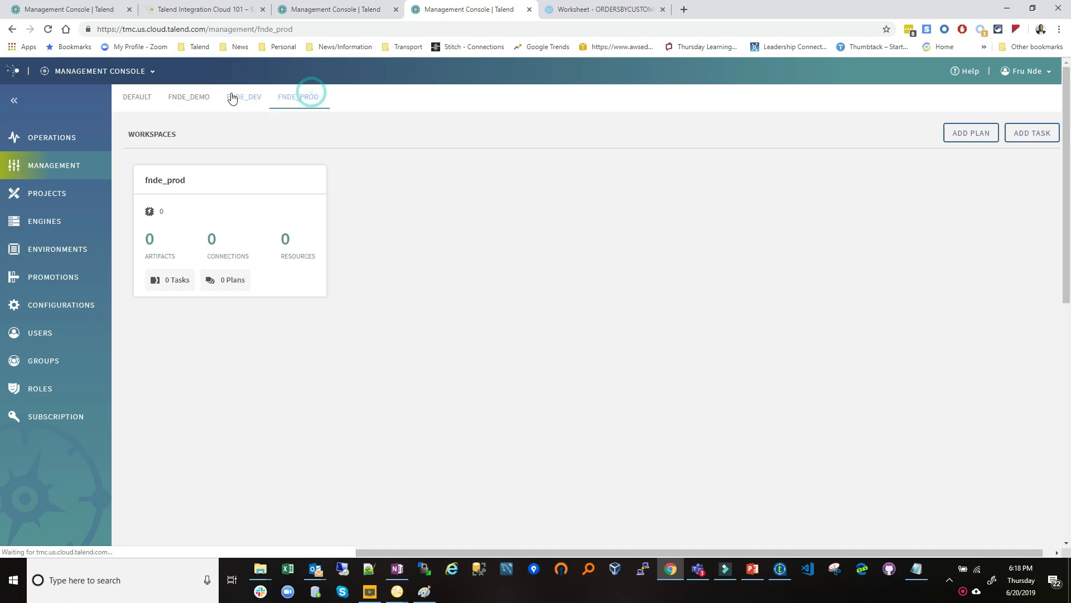
{"action": "left_click", "coordinate": [235, 99]}
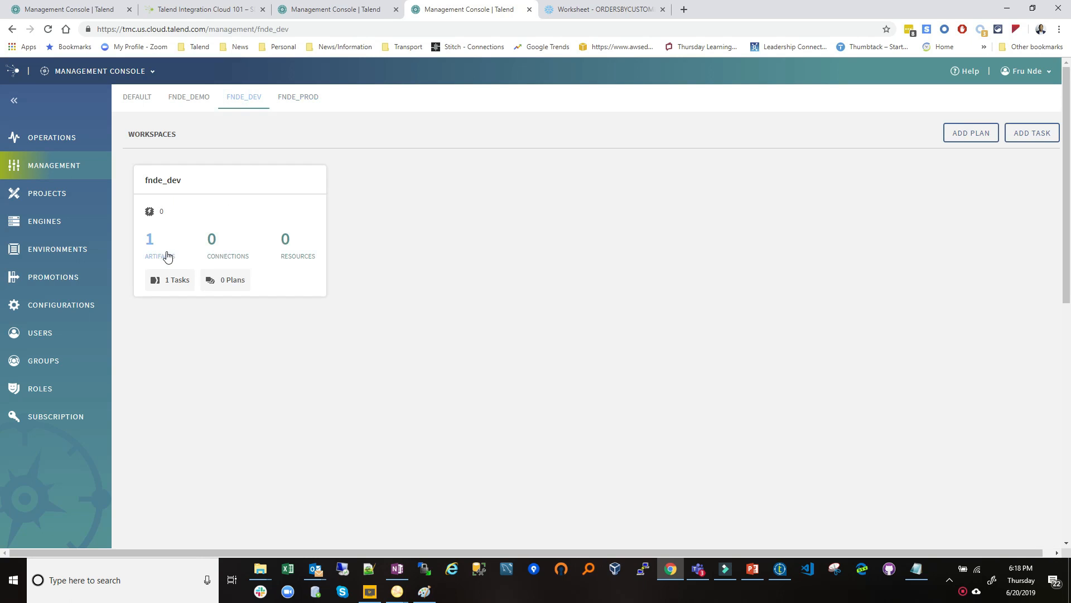
{"action": "left_click", "coordinate": [295, 97]}
Step: Start running the fnde_dev to fnde_prod promotion with scope Artifact, workspace fnde_dev and artifact Snowflake_ELT
{"action": "left_click", "coordinate": [40, 277]}
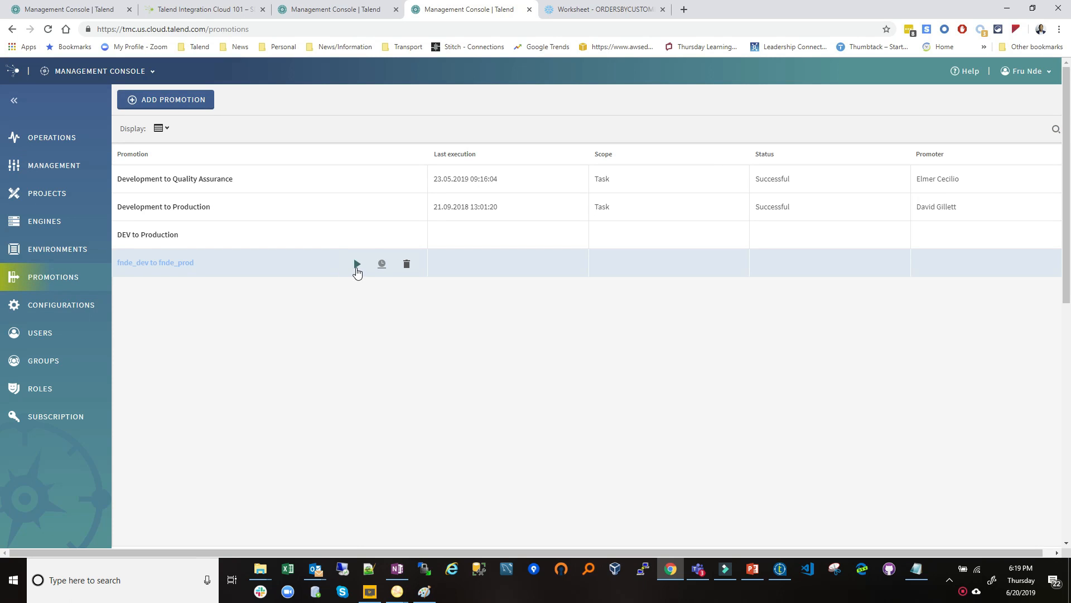
{"action": "left_click", "coordinate": [357, 264]}
{"action": "left_click", "coordinate": [199, 167]}
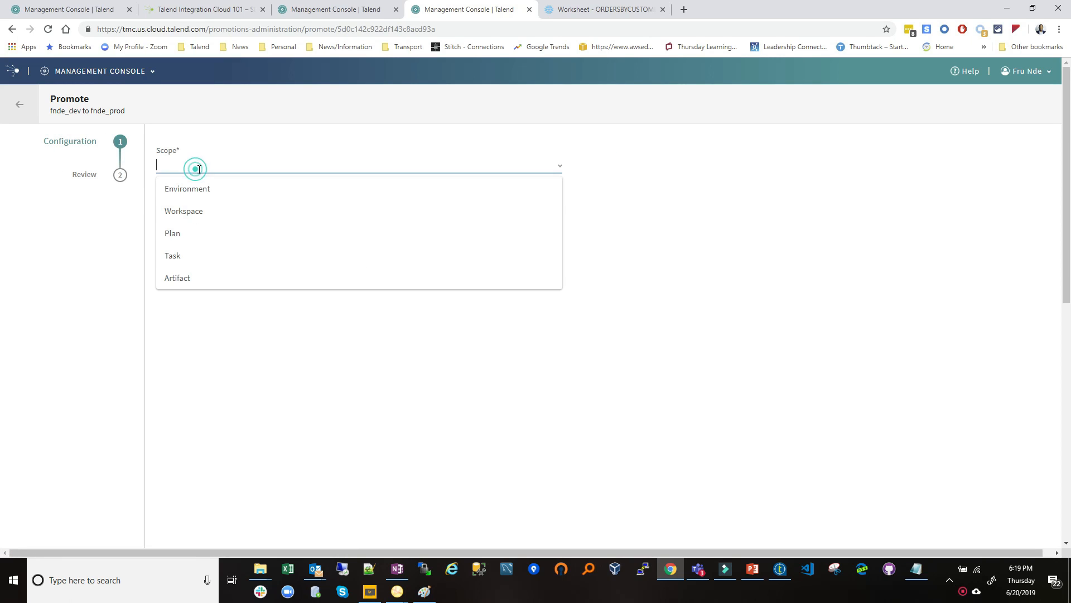
{"action": "left_click", "coordinate": [197, 279]}
{"action": "left_click", "coordinate": [208, 205]}
{"action": "left_click", "coordinate": [197, 234]}
{"action": "left_click", "coordinate": [209, 258]}
{"action": "left_click", "coordinate": [208, 277]}
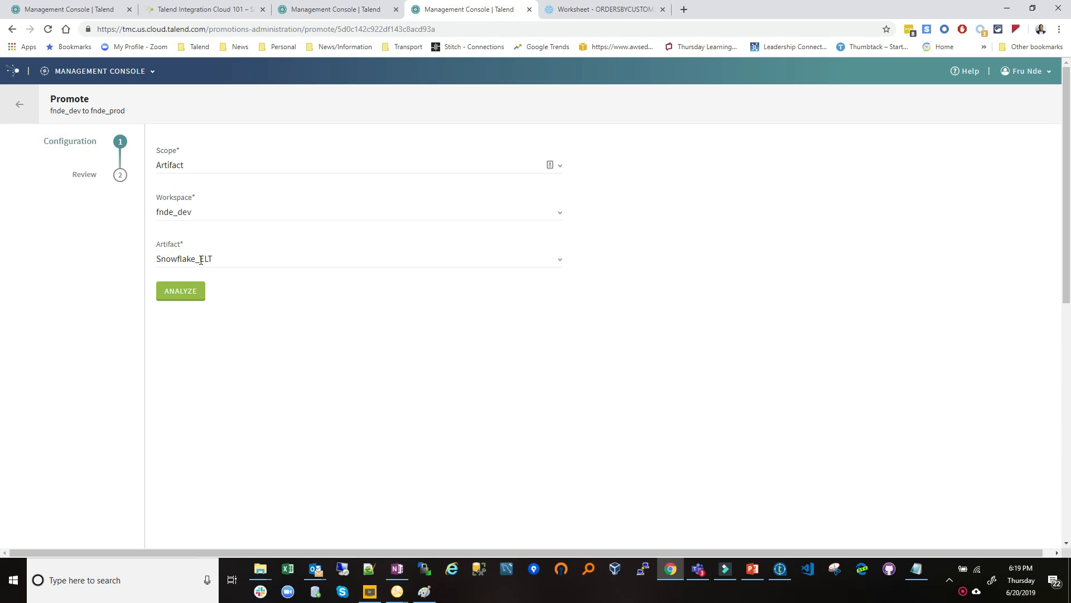
Step: Recheck the workspace and artifact choices and try the Environment scope to inspect its resource options
{"action": "left_click", "coordinate": [200, 211]}
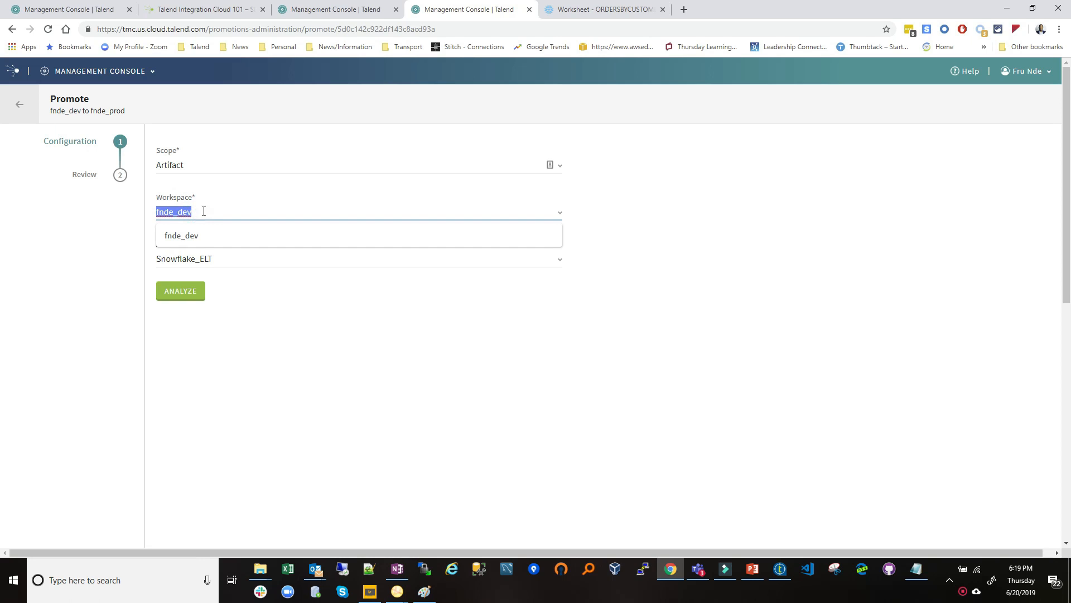
{"action": "left_click", "coordinate": [192, 237]}
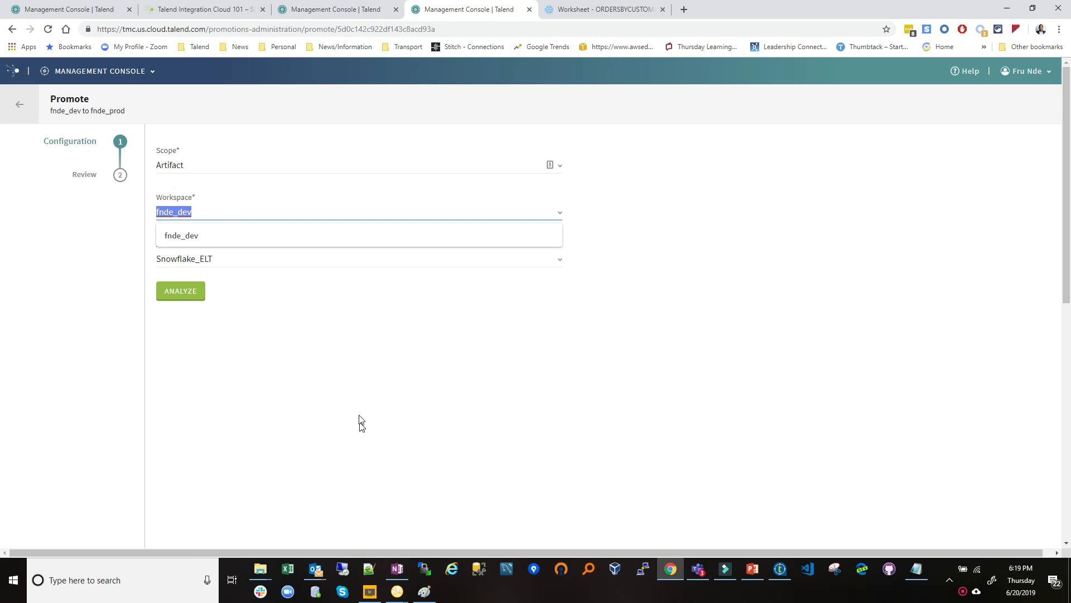
{"action": "left_click", "coordinate": [225, 256]}
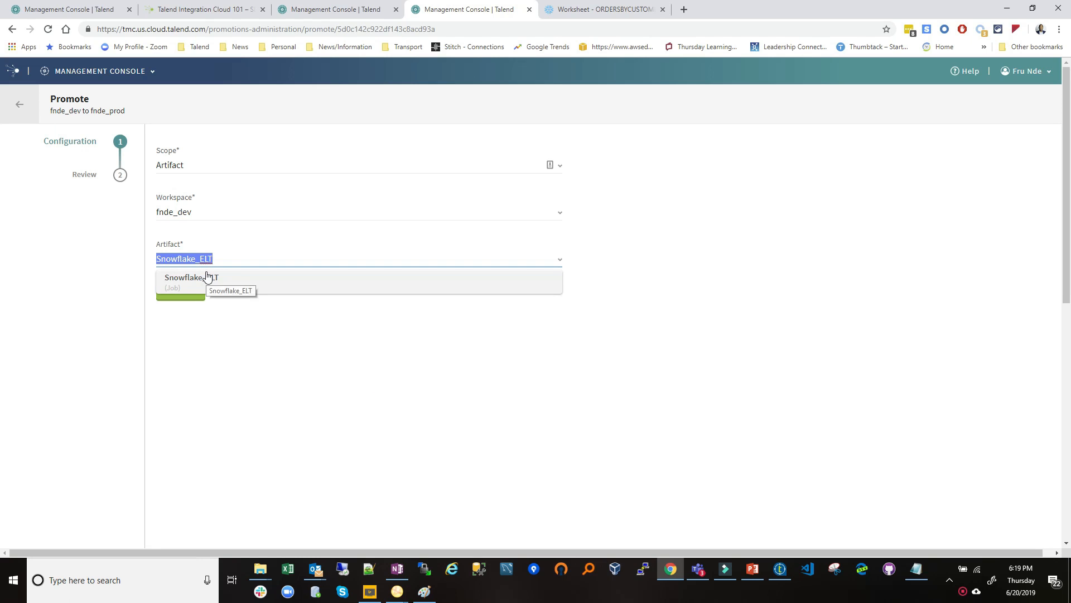
{"action": "left_click", "coordinate": [205, 207]}
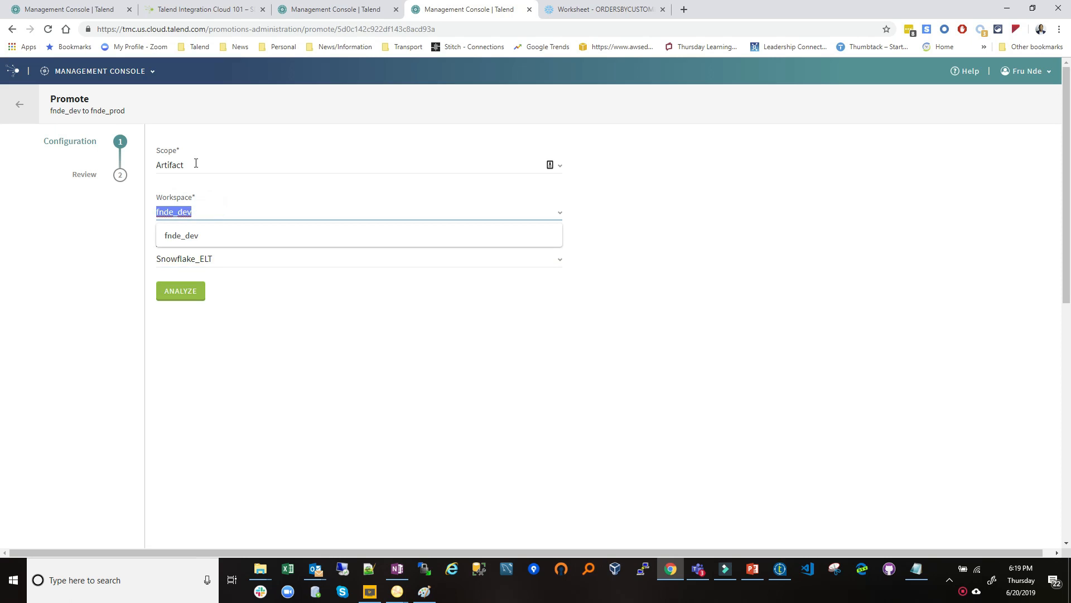
{"action": "left_click", "coordinate": [196, 163]}
{"action": "left_click", "coordinate": [194, 191]}
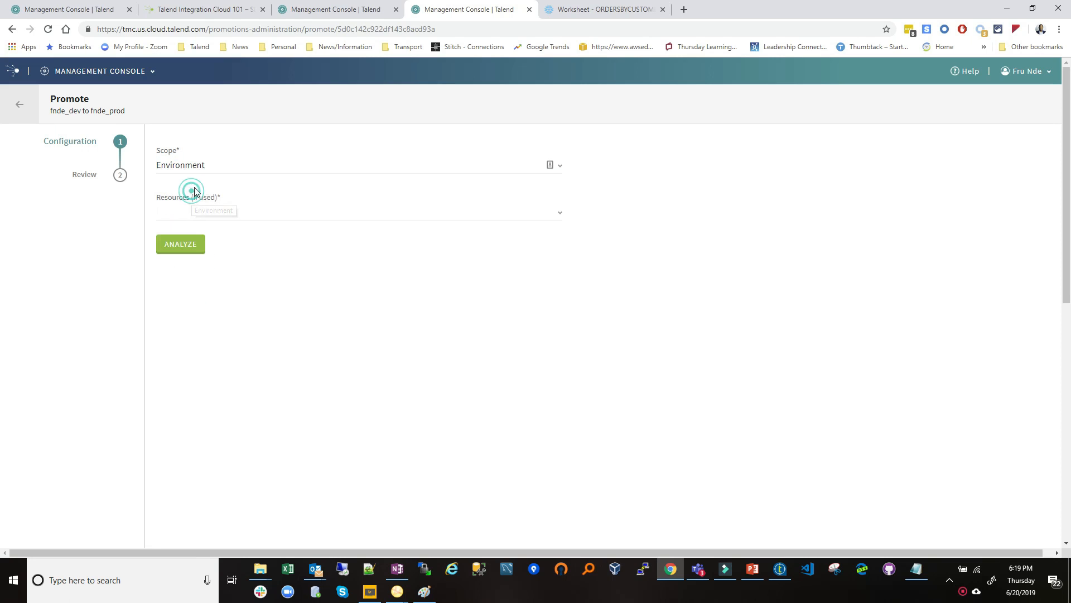
{"action": "left_click", "coordinate": [187, 213]}
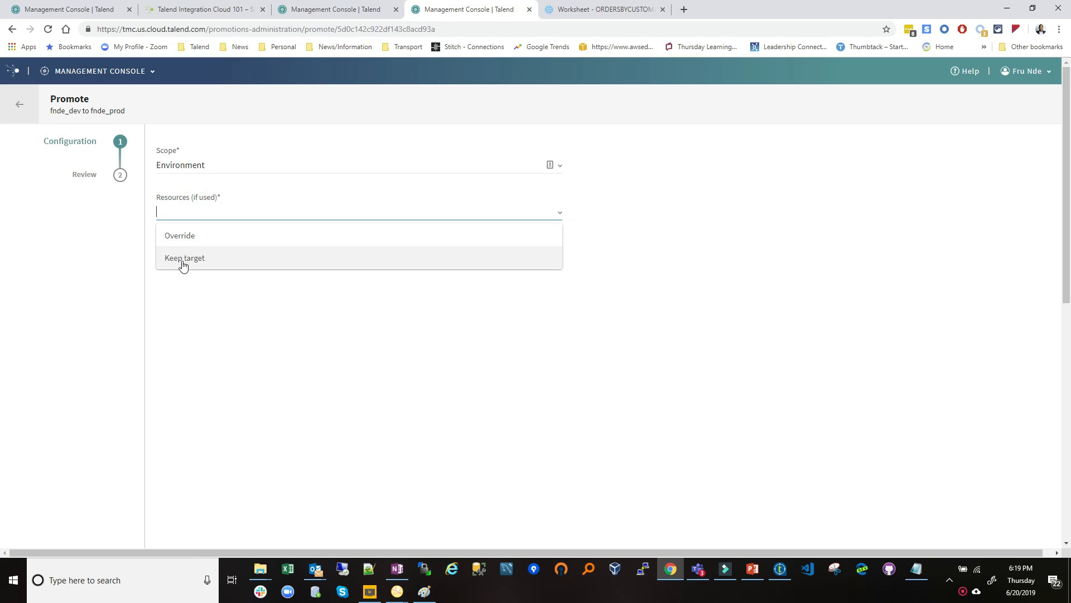
Step: Set the promotion scope back to Artifact and reselect the fnde_dev workspace and the Snowflake_ELT artifact
{"action": "left_click", "coordinate": [196, 165]}
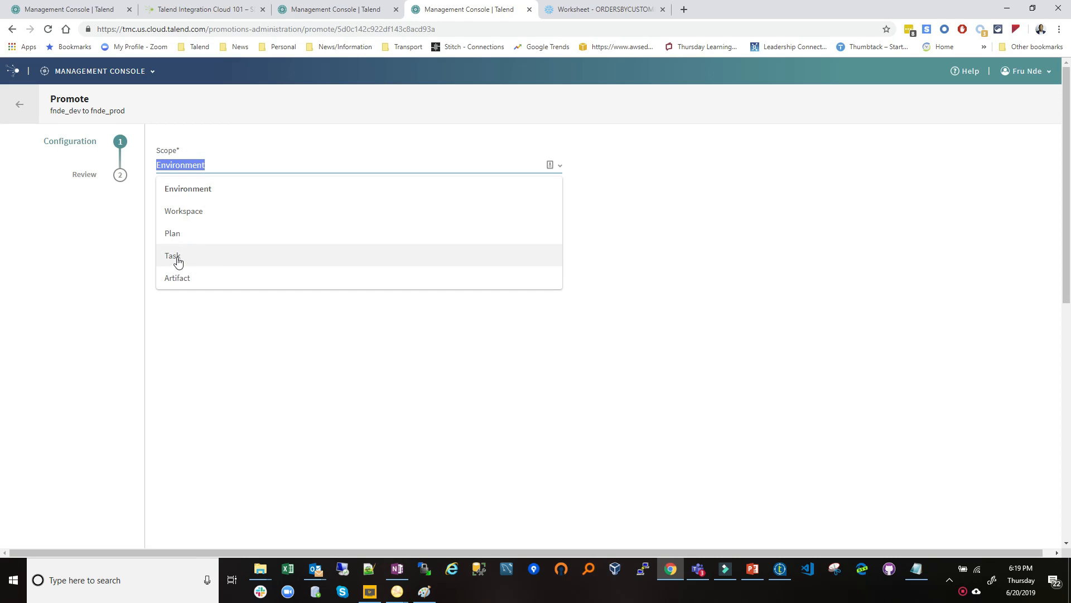
{"action": "left_click", "coordinate": [176, 279]}
{"action": "left_click", "coordinate": [180, 166]}
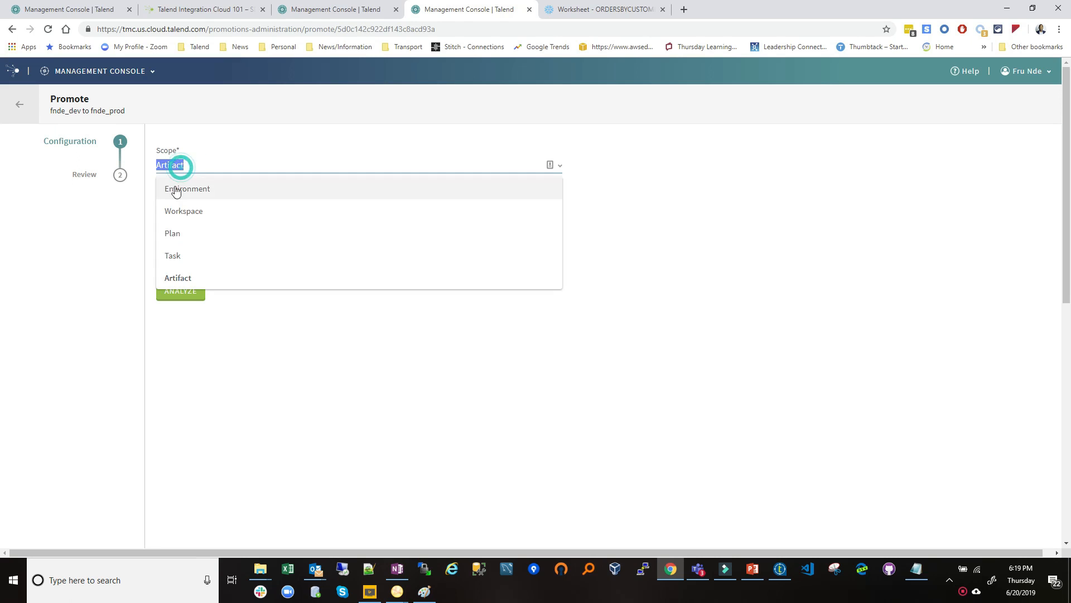
{"action": "left_click", "coordinate": [178, 277]}
{"action": "left_click", "coordinate": [191, 213]}
{"action": "left_click", "coordinate": [184, 235]}
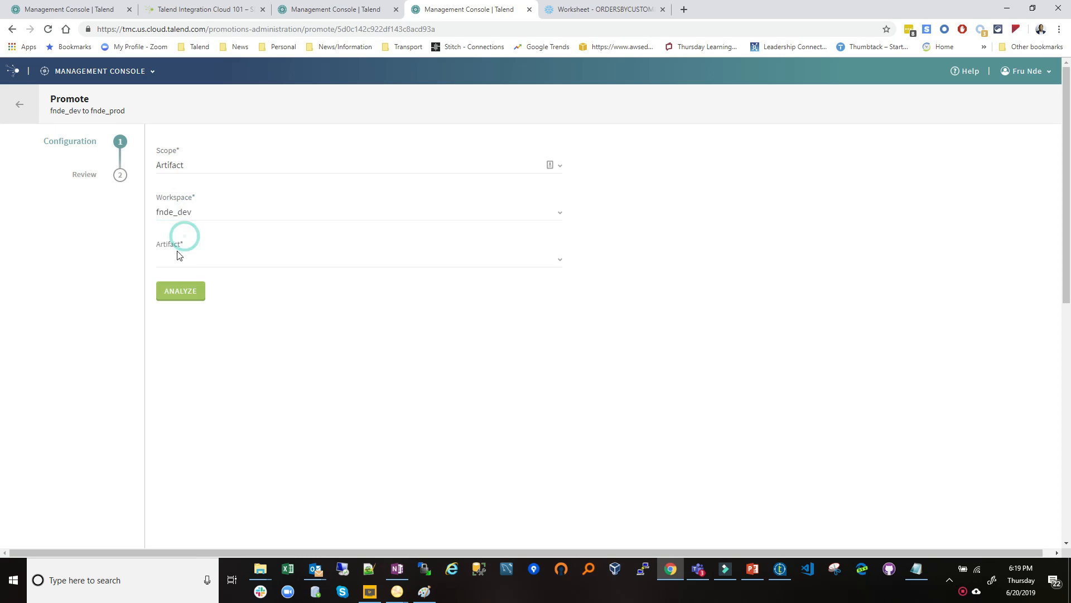
{"action": "left_click", "coordinate": [182, 264]}
{"action": "left_click", "coordinate": [188, 281]}
Step: Analyze the configured promotion and promote the Snowflake_ELT artifact to fnde_prod
{"action": "left_click", "coordinate": [184, 294]}
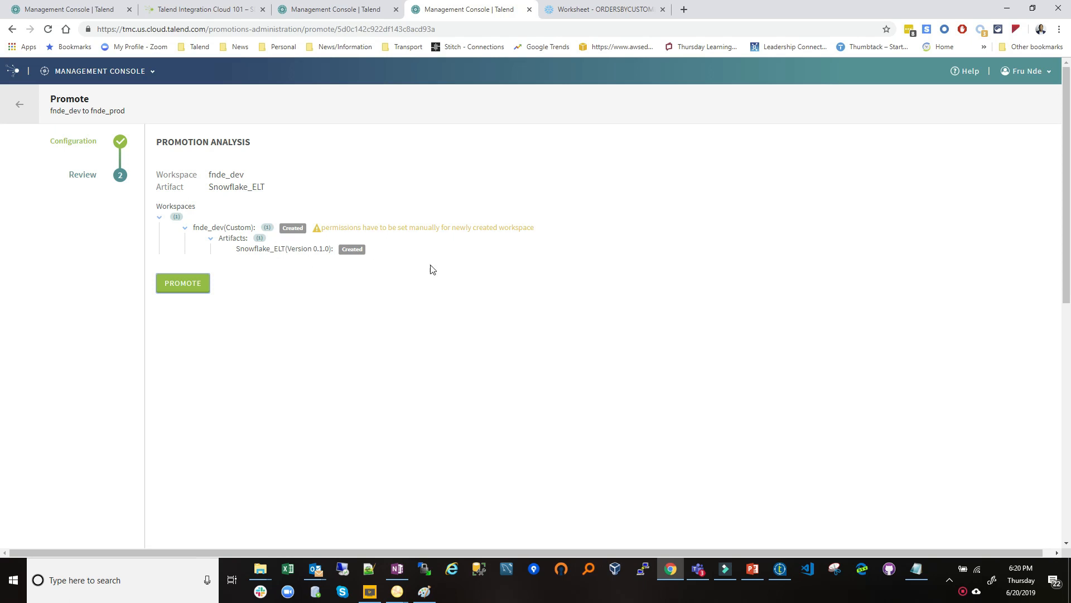
{"action": "left_click", "coordinate": [185, 286]}
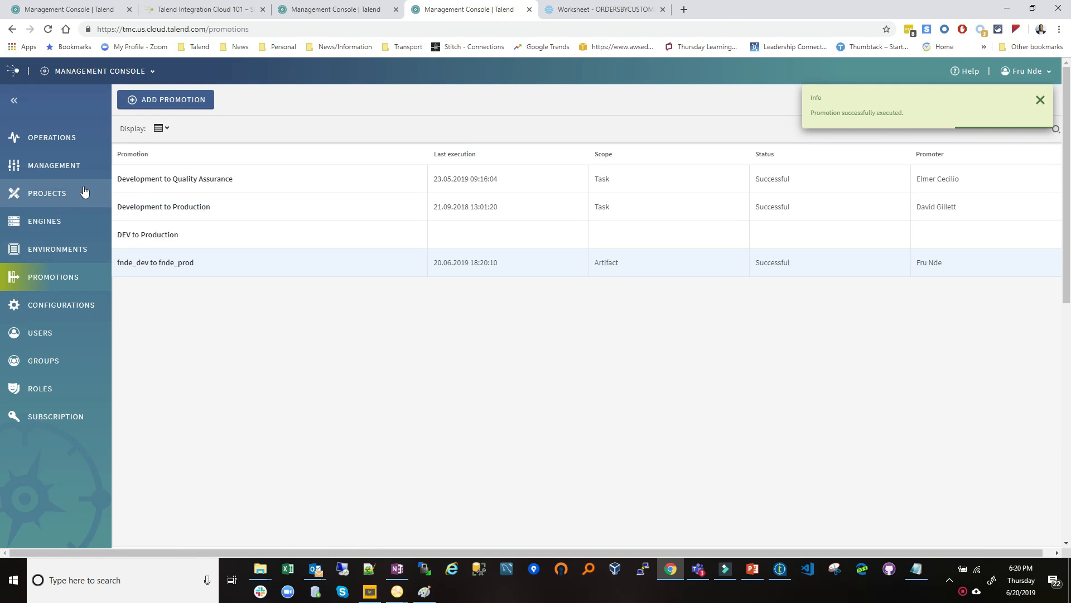
{"action": "mouse_move", "coordinate": [330, 234]}
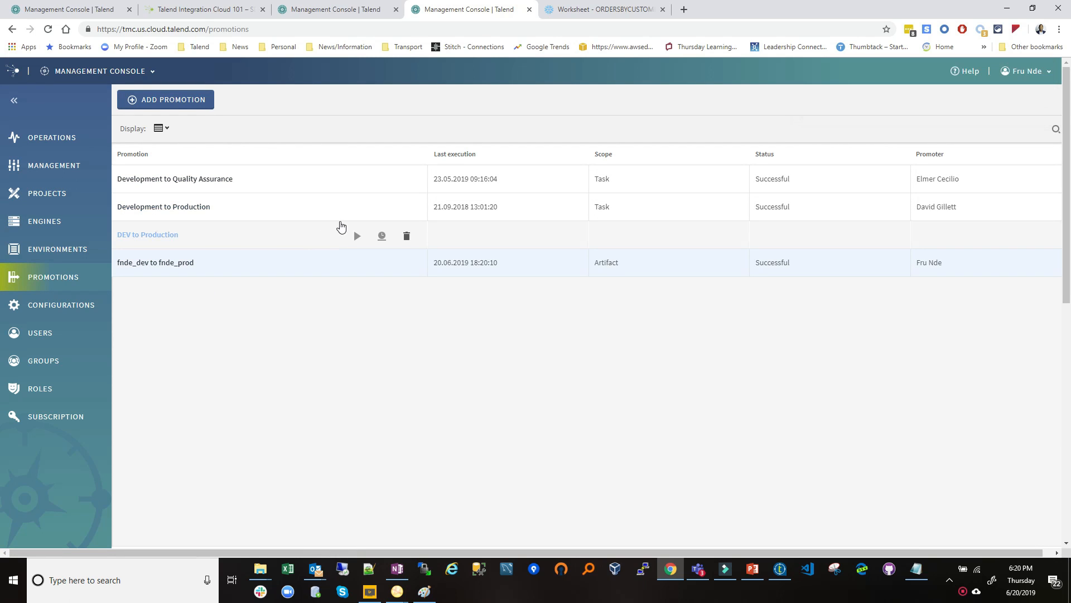
Step: Check the fnde_prod environment's workspaces with a page refresh and review the promotions list
{"action": "left_click", "coordinate": [57, 178]}
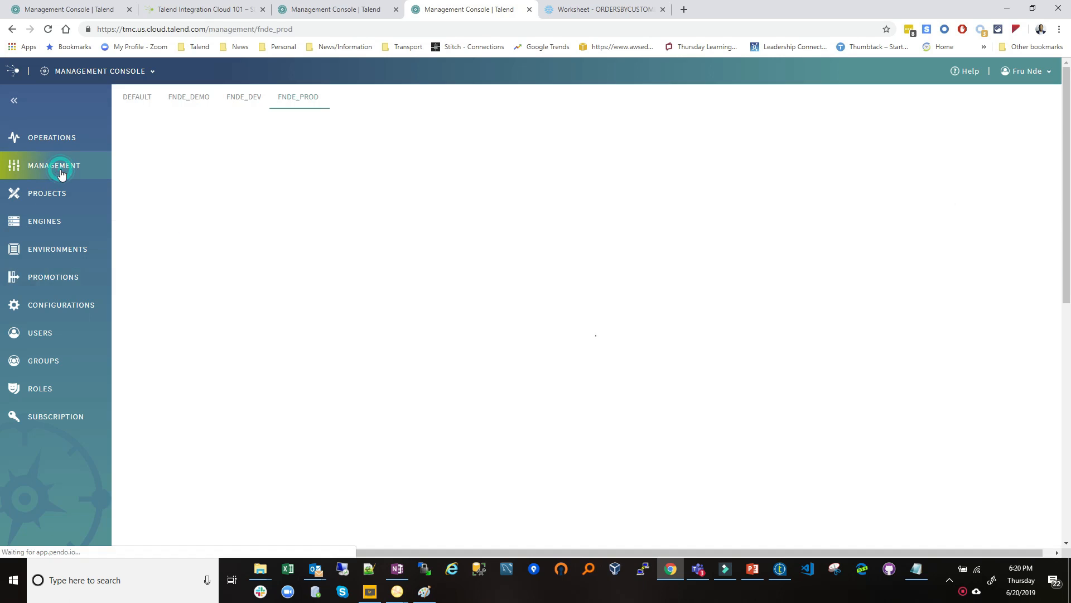
{"action": "left_click", "coordinate": [299, 96]}
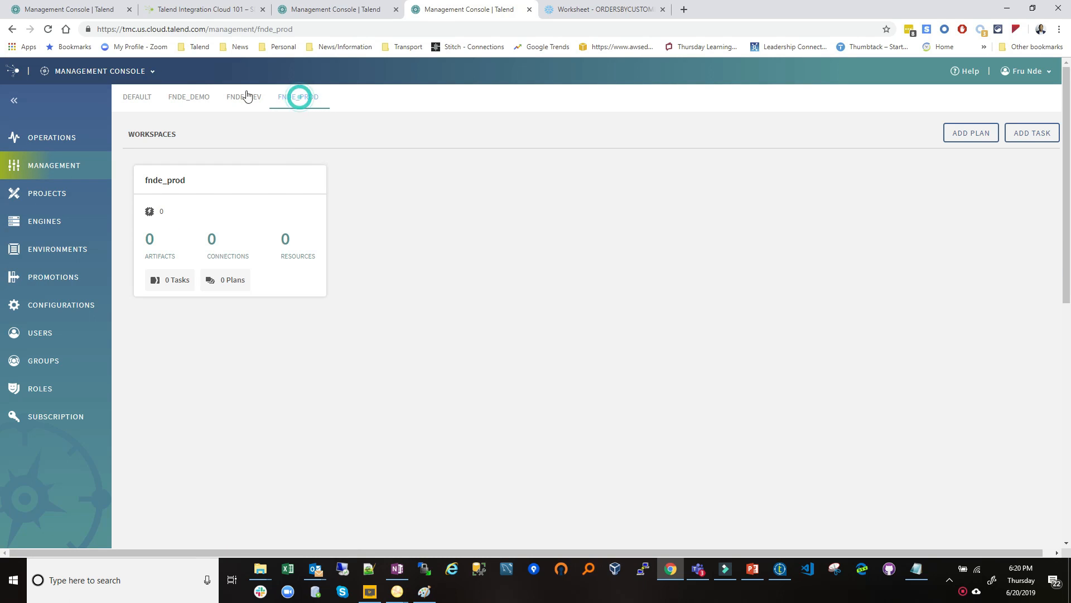
{"action": "left_click", "coordinate": [45, 30]}
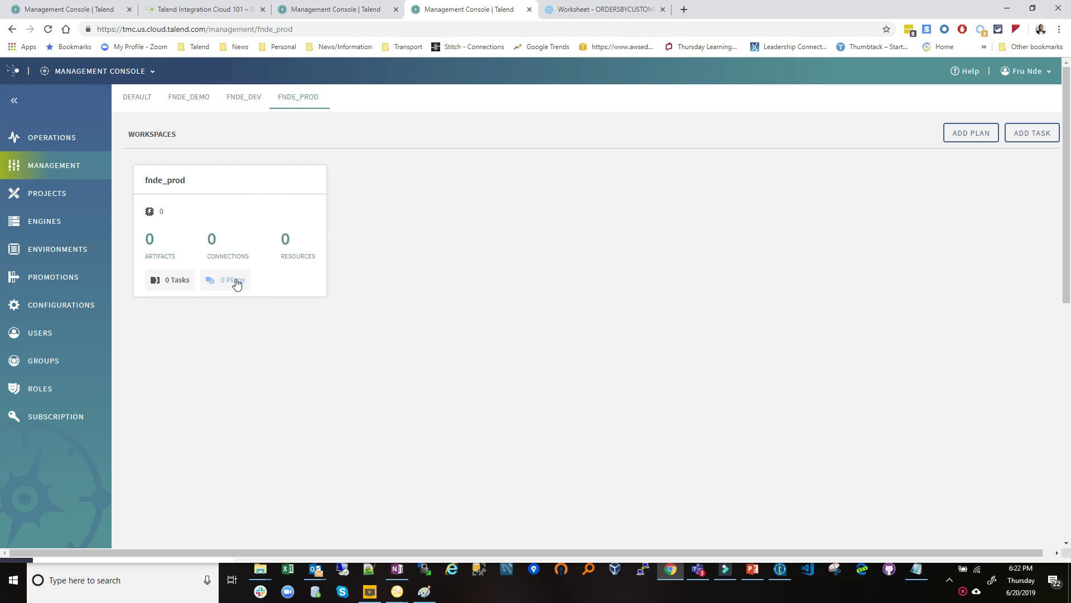
{"action": "left_click", "coordinate": [35, 276]}
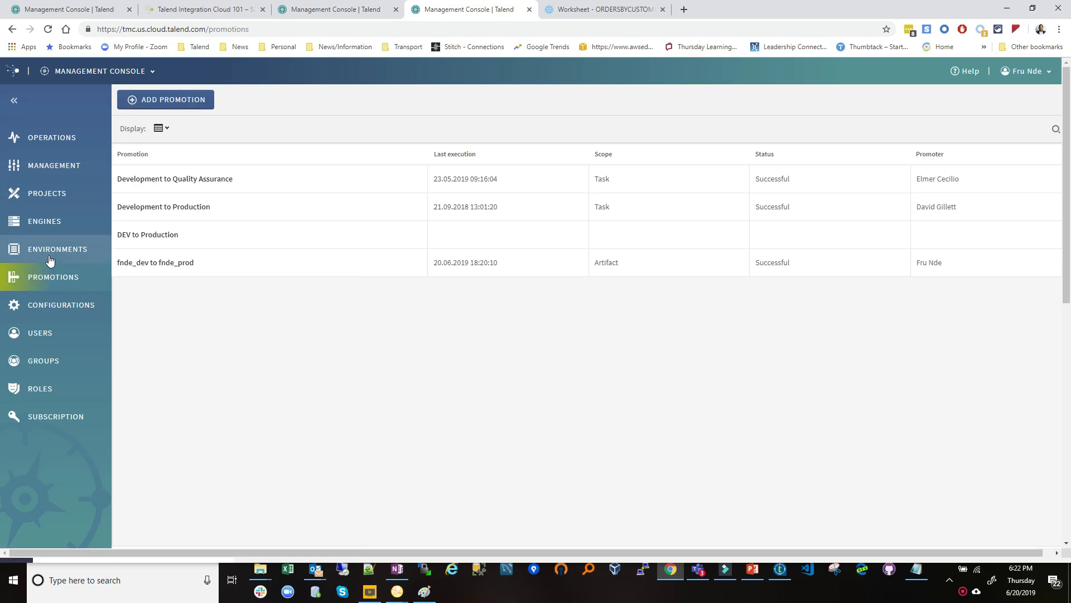
Step: Grant the signed-in user Author, Execute, Manage and Publish permissions on the fnde_dev workspace in the fnde_prod environment and save them
{"action": "left_click", "coordinate": [35, 244]}
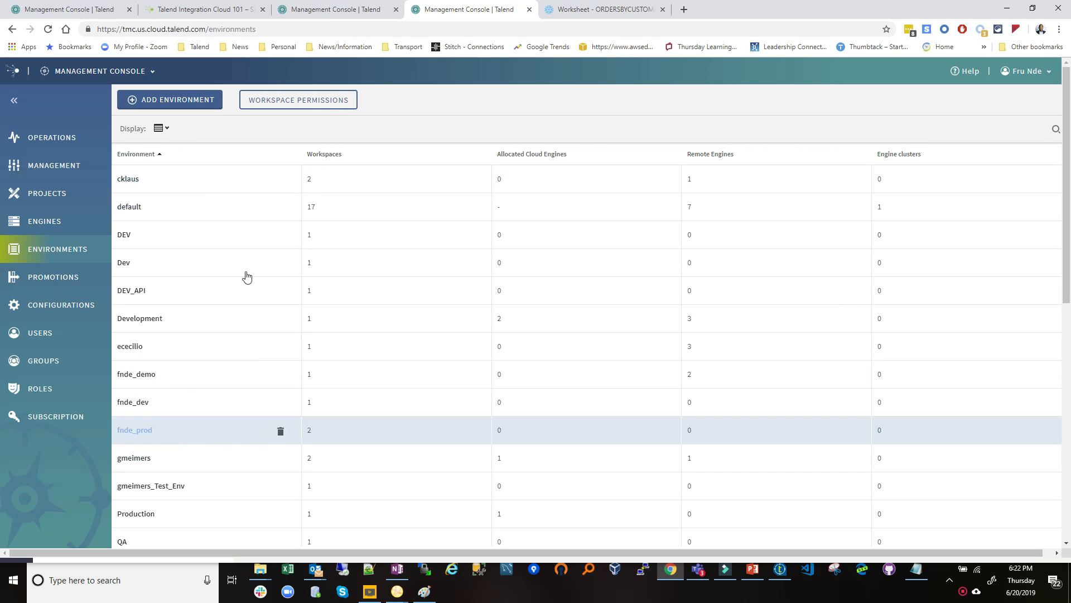
{"action": "left_click", "coordinate": [323, 102]}
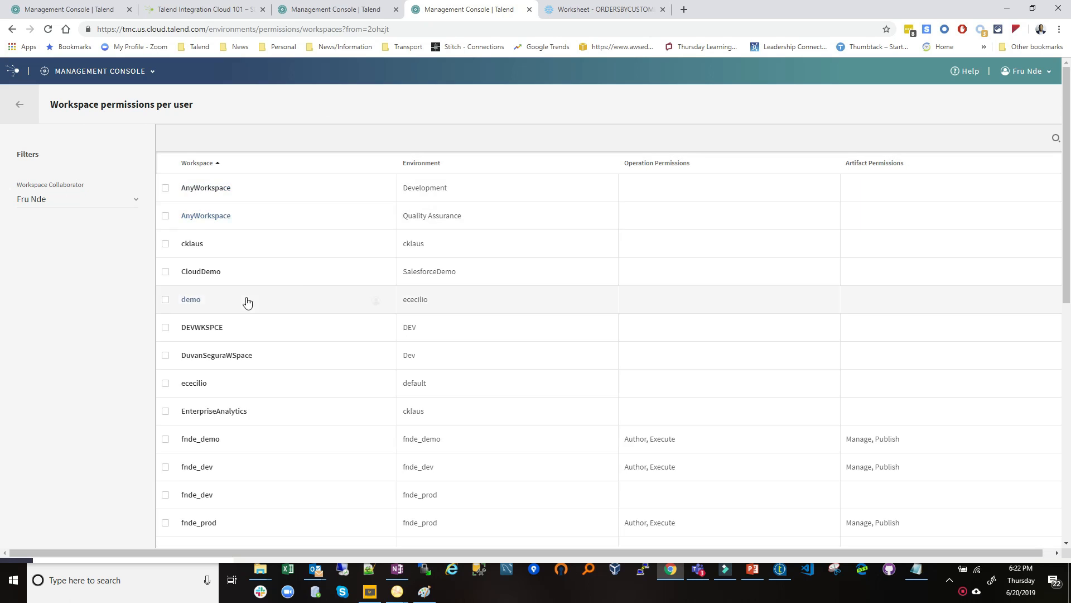
{"action": "scroll", "coordinate": [212, 441], "scroll_direction": "down", "scroll_amount": 2}
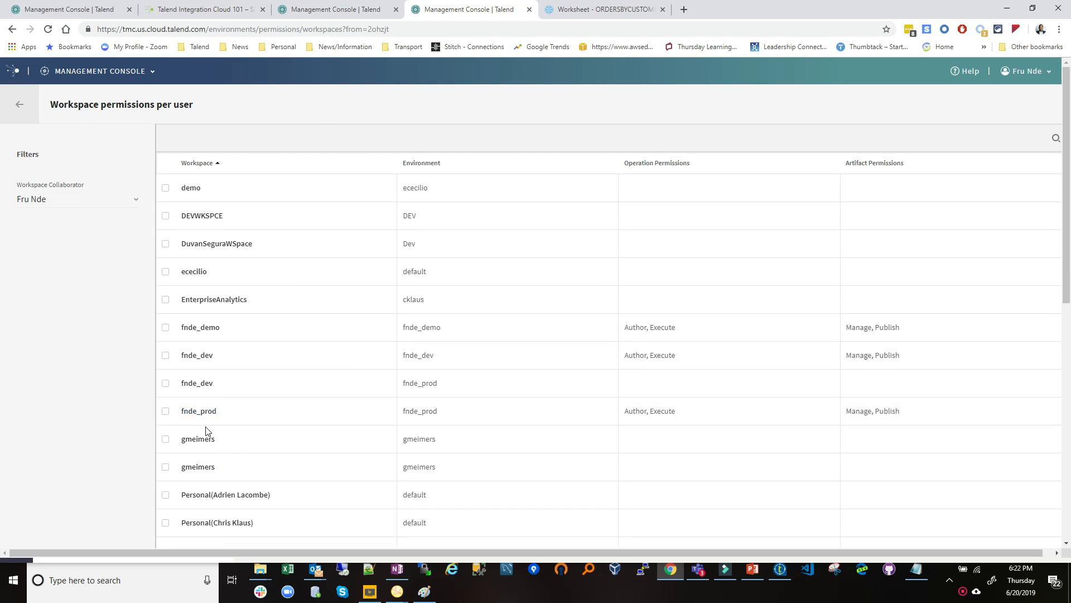
{"action": "left_click", "coordinate": [166, 413]}
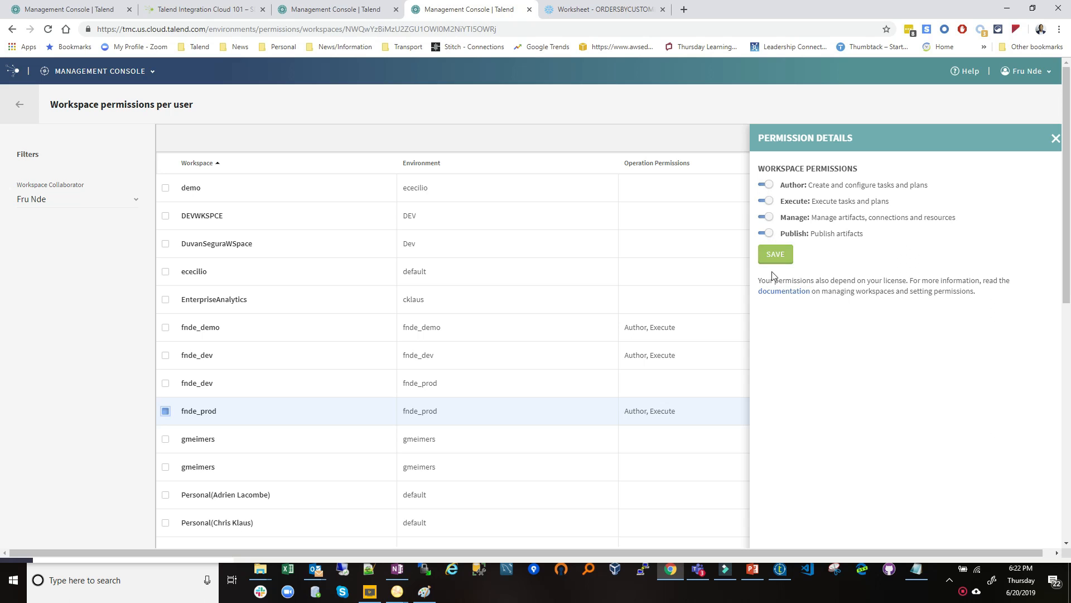
{"action": "left_click", "coordinate": [165, 384]}
{"action": "left_click", "coordinate": [165, 413]}
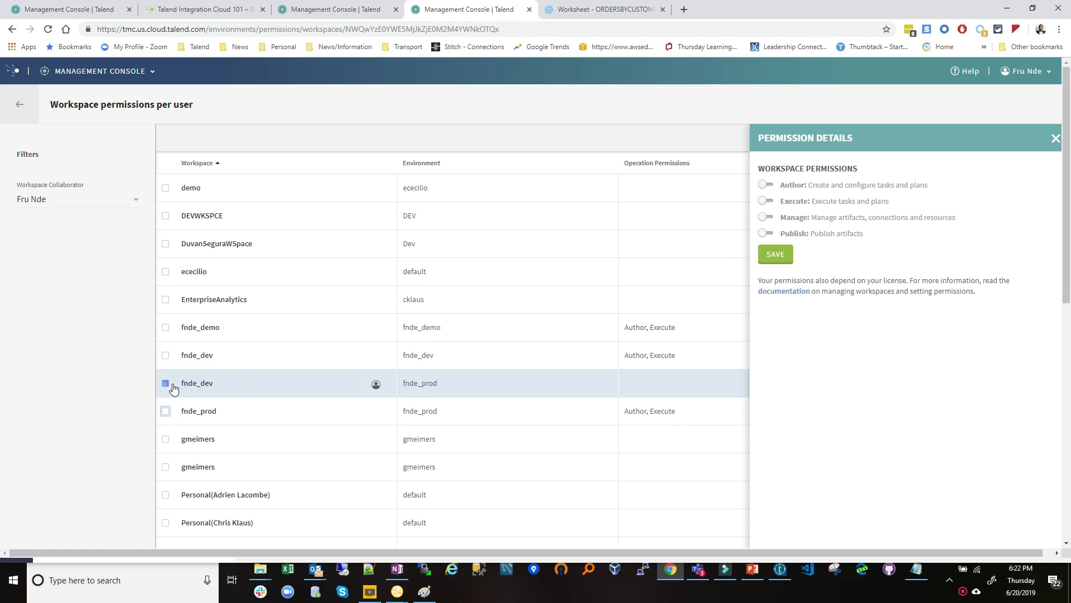
{"action": "left_click", "coordinate": [765, 185]}
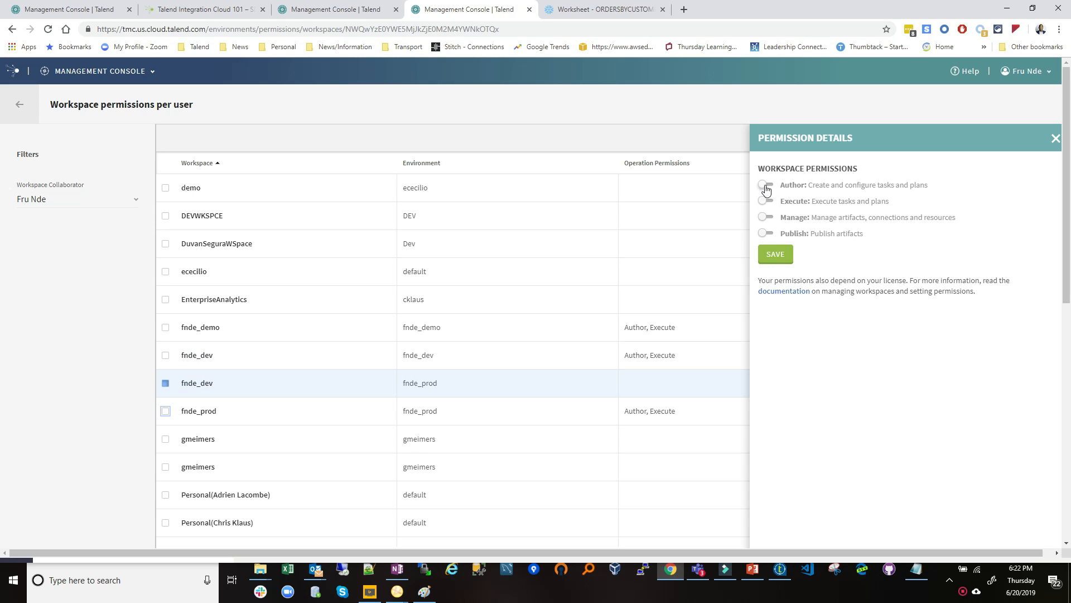
{"action": "left_click", "coordinate": [767, 201]}
{"action": "left_click", "coordinate": [765, 223]}
{"action": "left_click", "coordinate": [766, 233]}
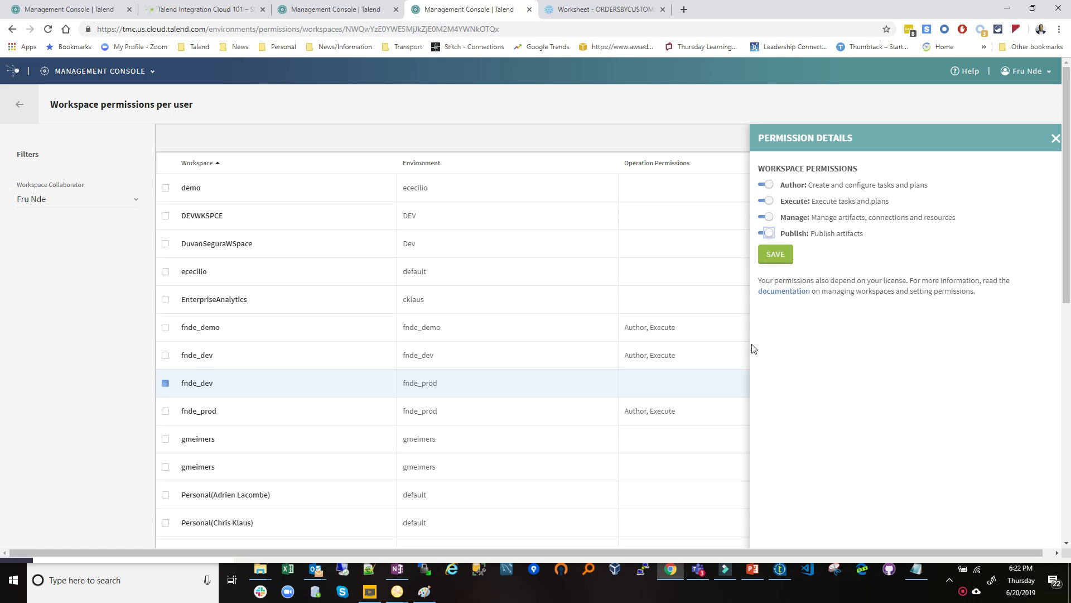
{"action": "left_click", "coordinate": [774, 250]}
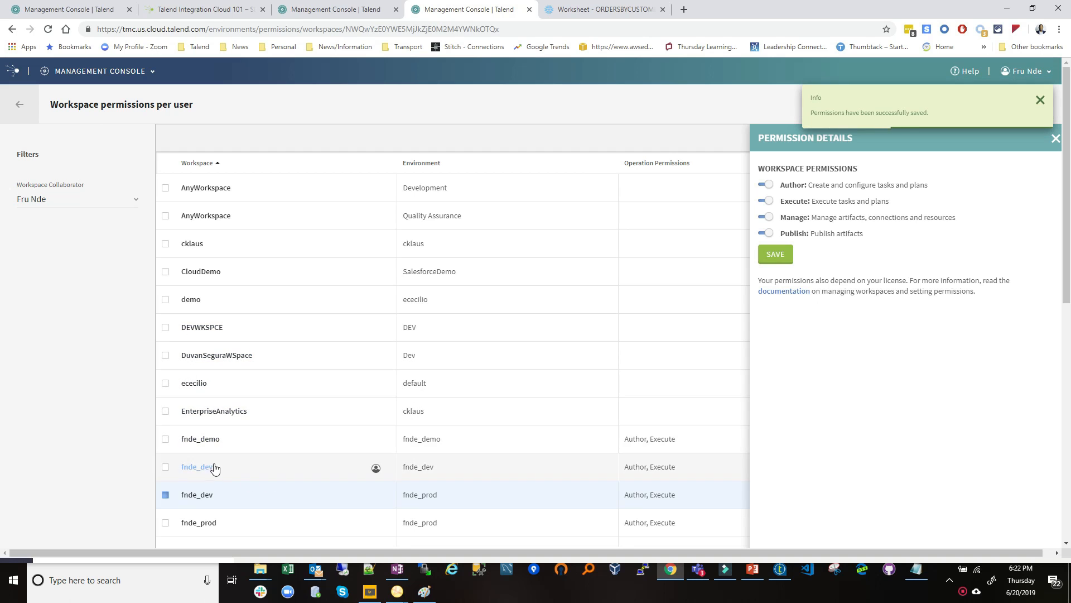
Step: View the fnde_demo workspace's permissions, deselect it and return to the environments list
{"action": "left_click", "coordinate": [194, 441]}
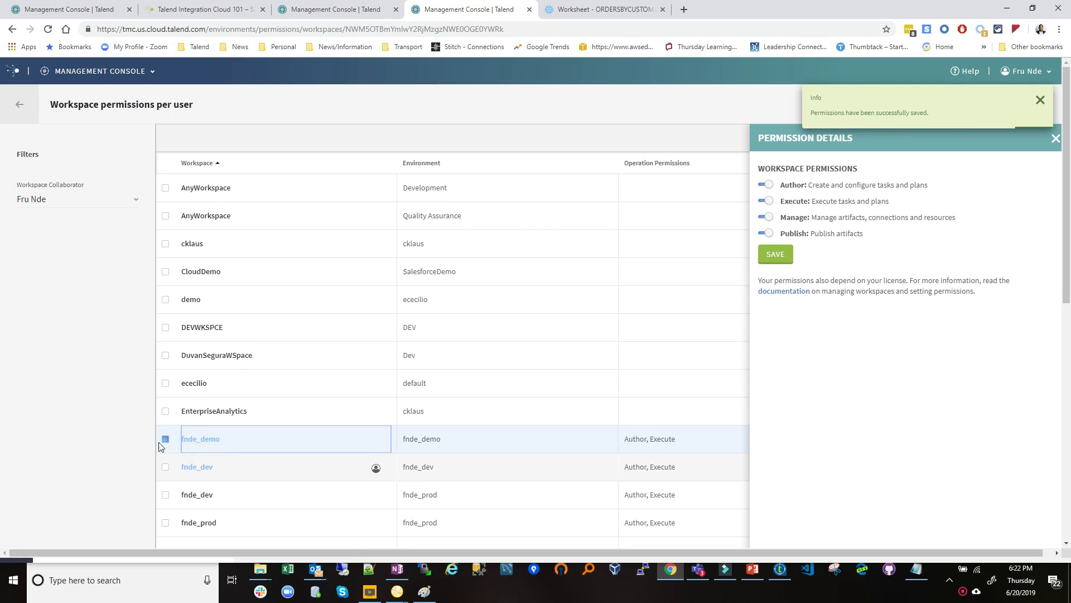
{"action": "left_click", "coordinate": [165, 439]}
{"action": "left_click", "coordinate": [21, 105]}
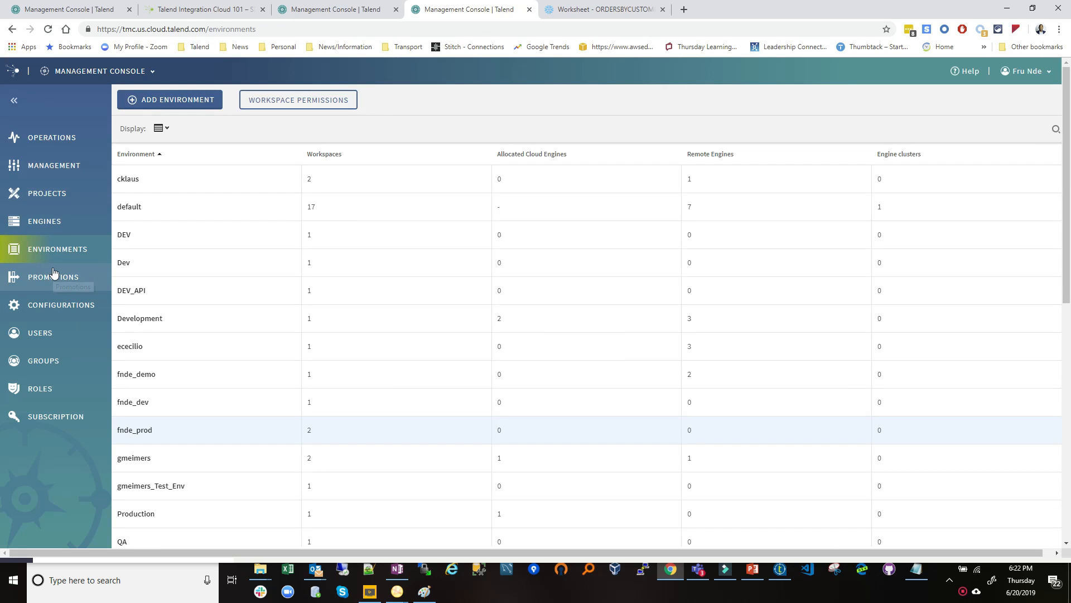
Step: Rerun the fnde_dev to fnde_prod promotion for the Snowflake_ELT artifact, analyzing it before promoting
{"action": "left_click", "coordinate": [53, 273]}
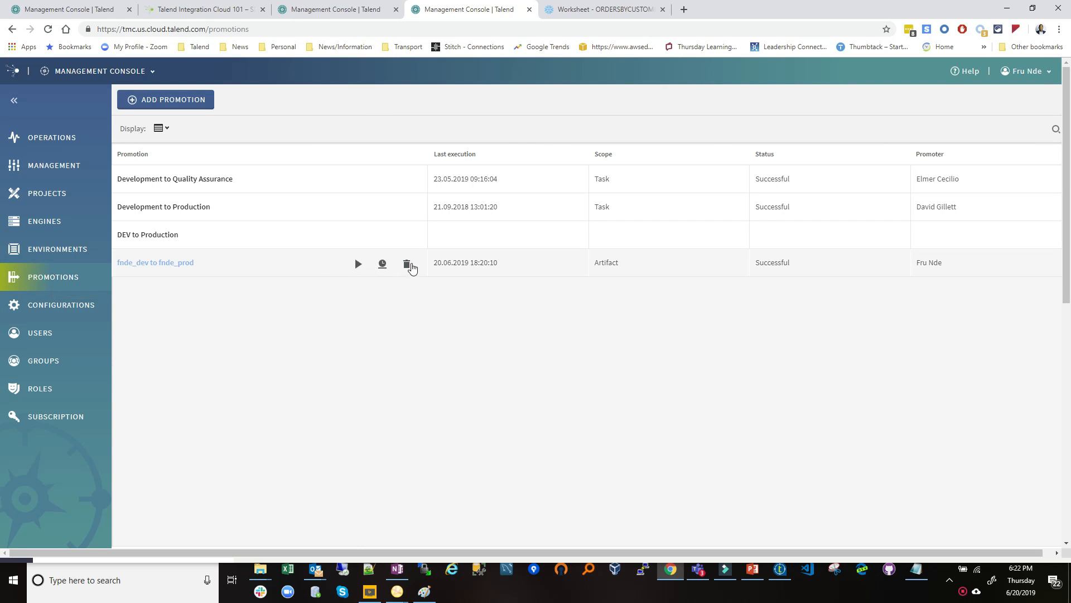
{"action": "left_click", "coordinate": [358, 264]}
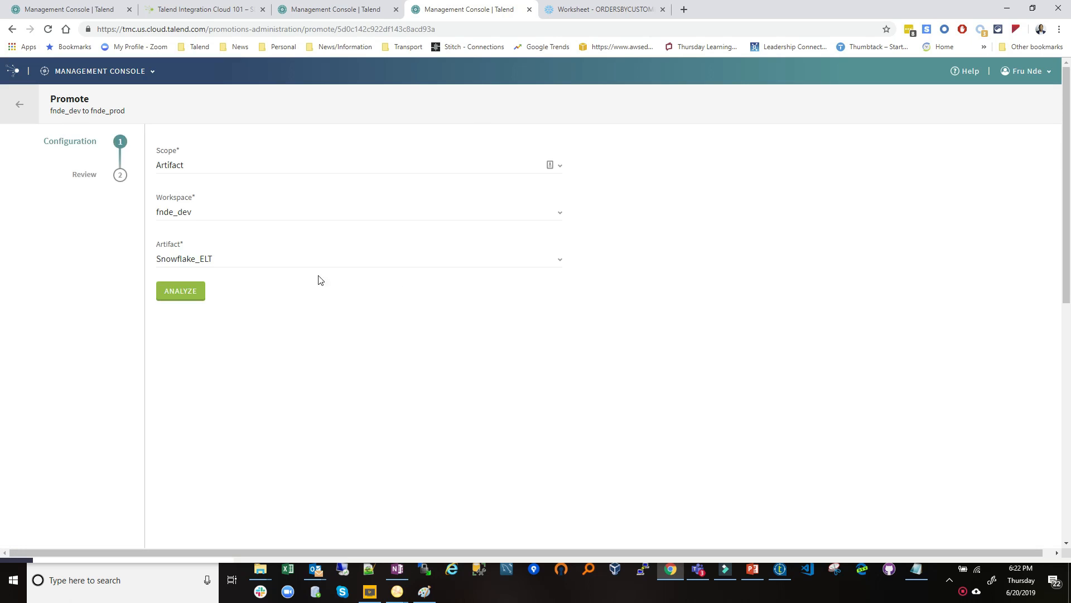
{"action": "left_click", "coordinate": [164, 297]}
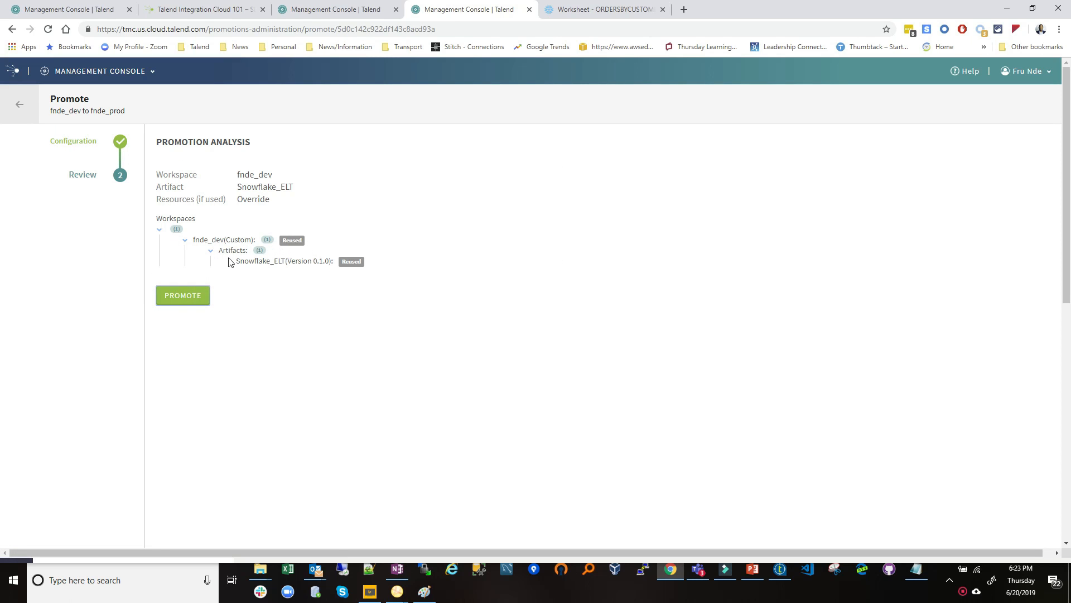
{"action": "left_click", "coordinate": [192, 295]}
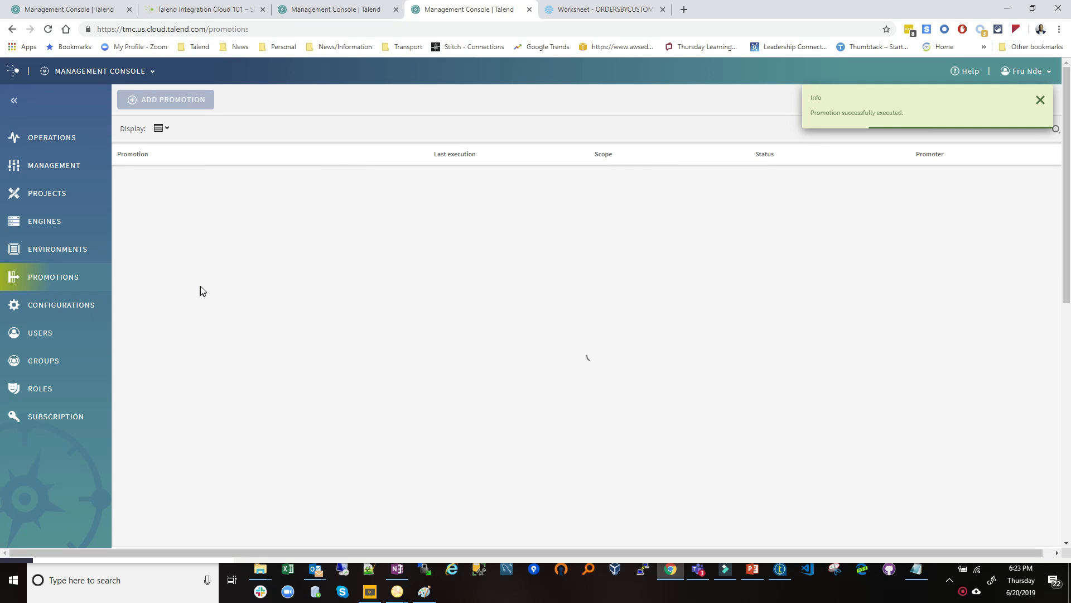
Step: Reload the fnde_prod environment's workspaces in management and open the Snowflake_ELT artifact from its fnde_dev workspace
{"action": "left_click", "coordinate": [67, 164]}
{"action": "left_click", "coordinate": [242, 97]}
{"action": "left_click", "coordinate": [288, 104]}
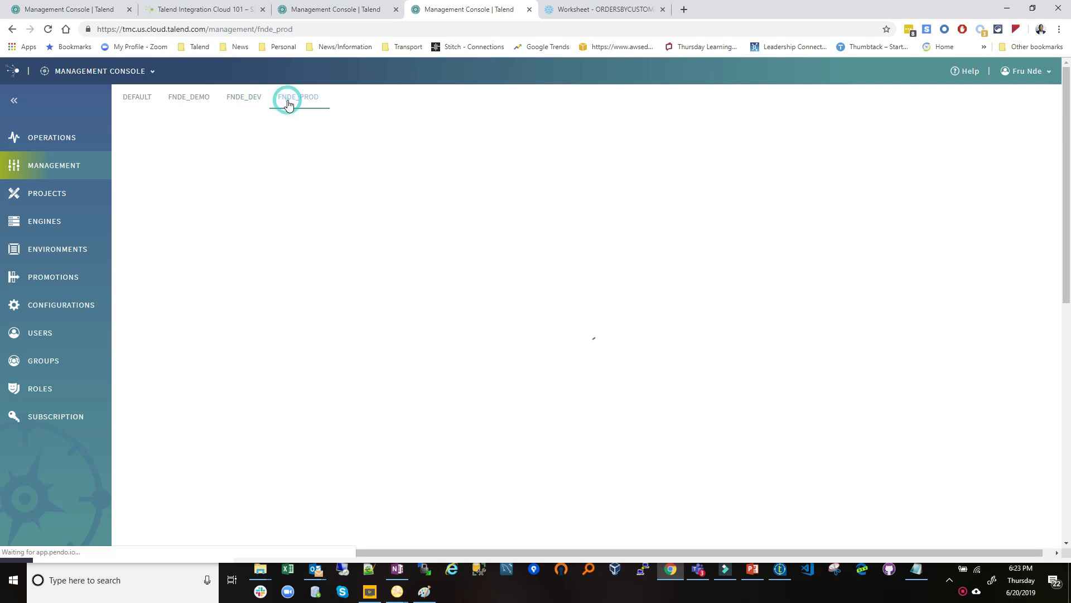
{"action": "left_click", "coordinate": [49, 29]}
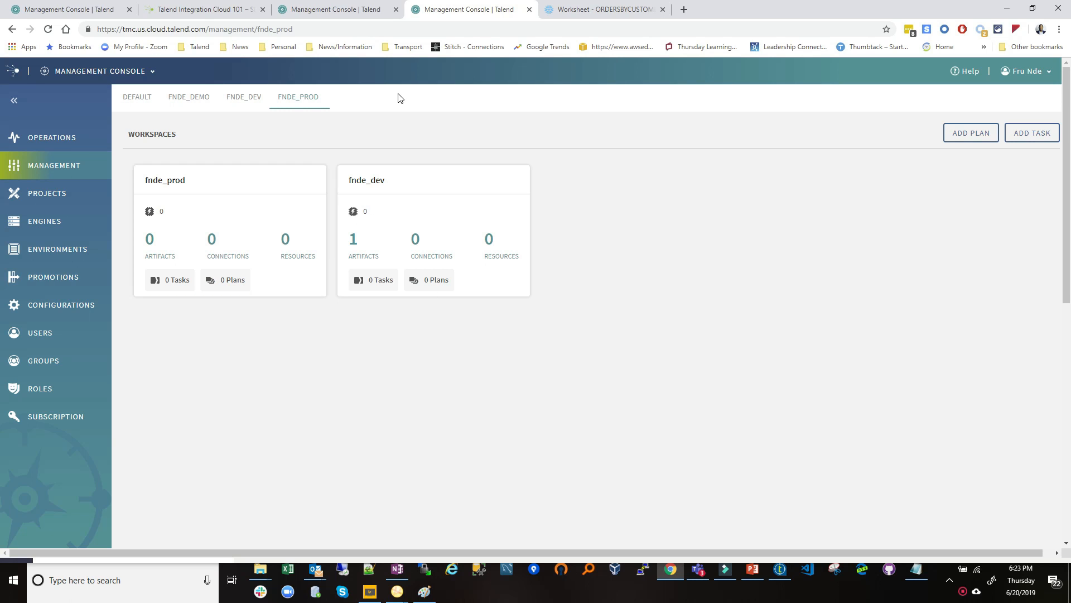
{"action": "left_click", "coordinate": [359, 259]}
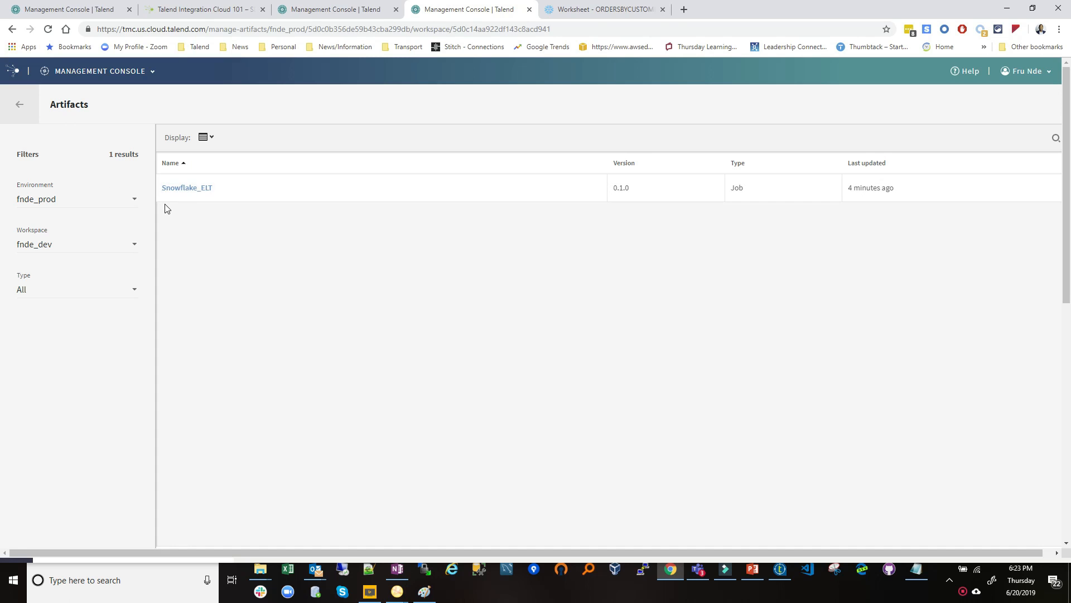
{"action": "left_click", "coordinate": [175, 188]}
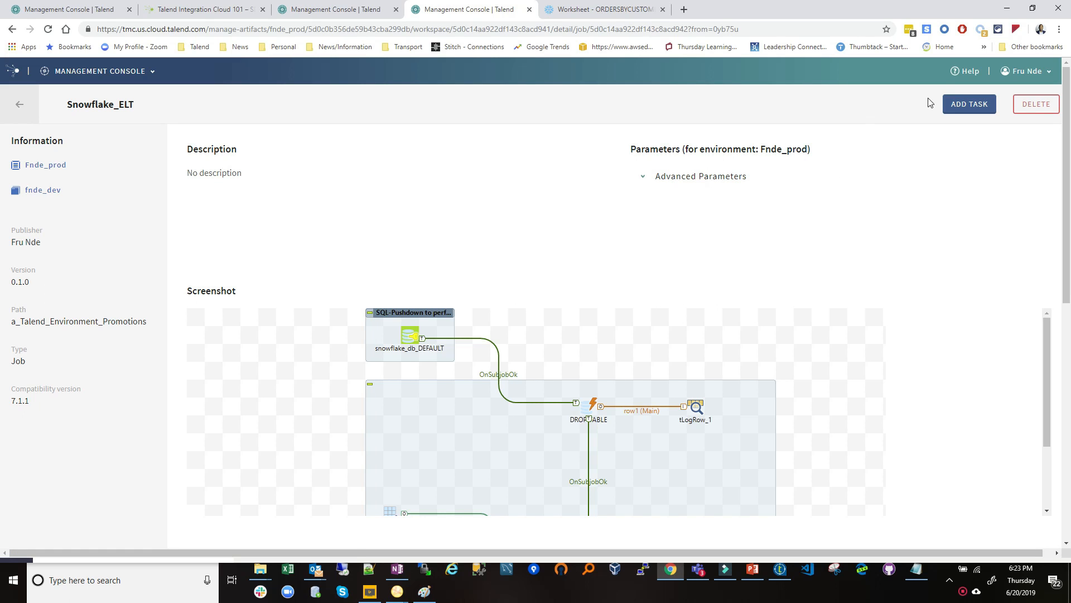
Step: Add a task for the Snowflake_ELT artifact with the tag FruDemo and the description "Load SNowflake."
{"action": "left_click", "coordinate": [960, 105]}
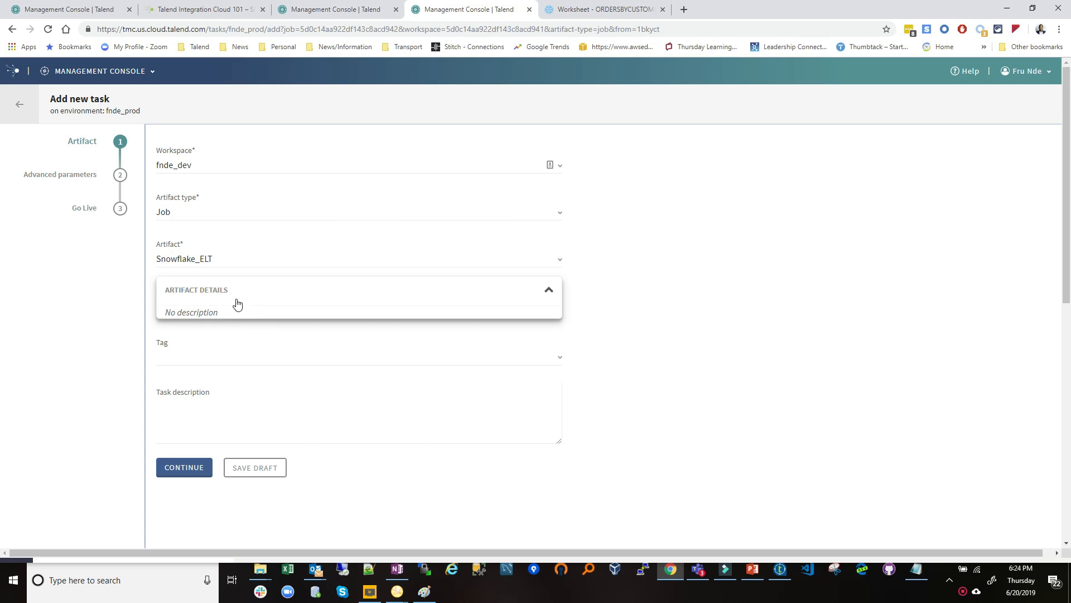
{"action": "left_click", "coordinate": [206, 309]}
{"action": "left_click", "coordinate": [172, 338]}
{"action": "left_click", "coordinate": [174, 355]}
{"action": "left_click", "coordinate": [294, 294]}
{"action": "left_click", "coordinate": [179, 355]}
{"action": "left_click", "coordinate": [183, 413]}
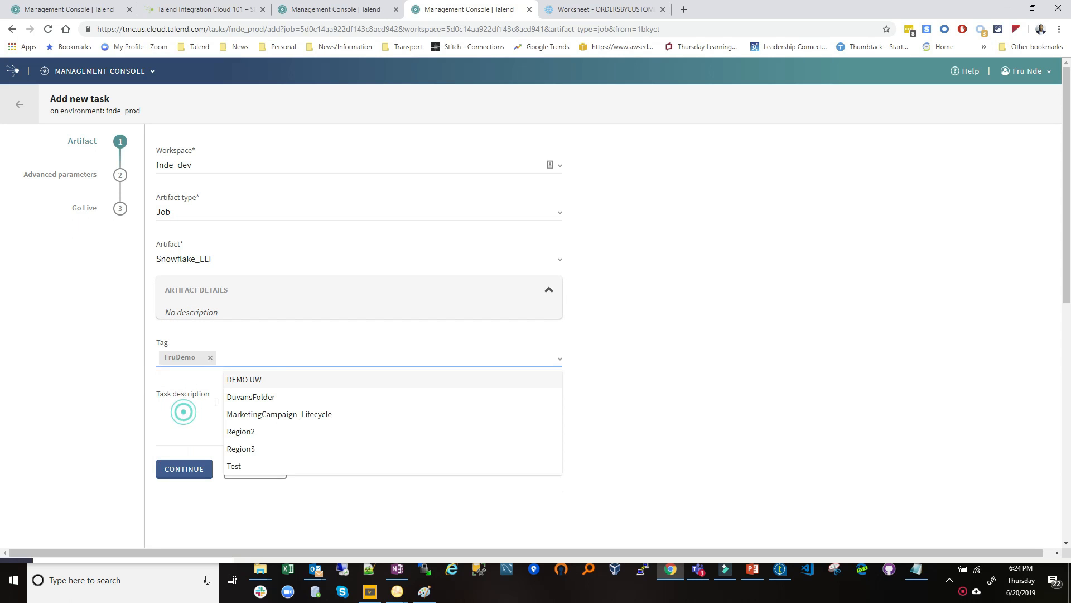
{"action": "left_click", "coordinate": [98, 355]}
{"action": "left_click", "coordinate": [211, 406]}
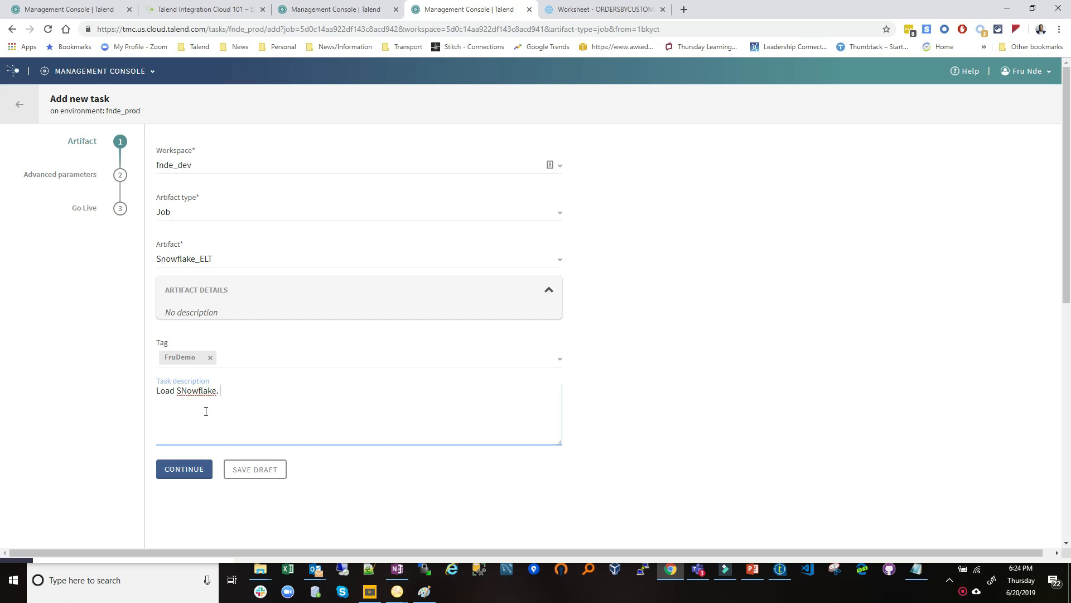
Step: Set the new task's workspace to fnde_prod and take it live with Cloud runtime and Manual run type
{"action": "left_click", "coordinate": [231, 167]}
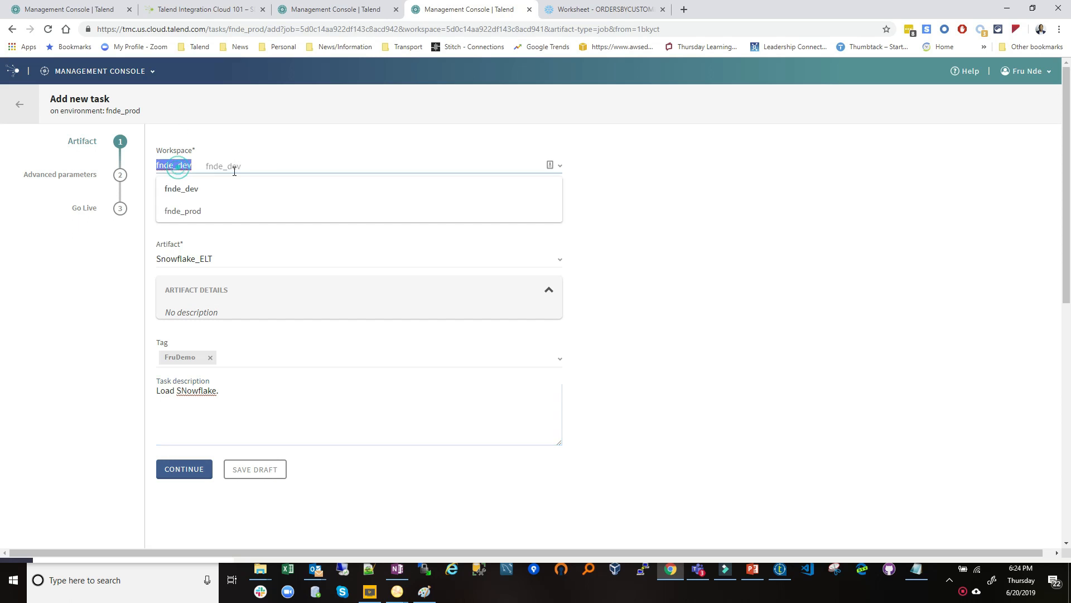
{"action": "left_click", "coordinate": [215, 210]}
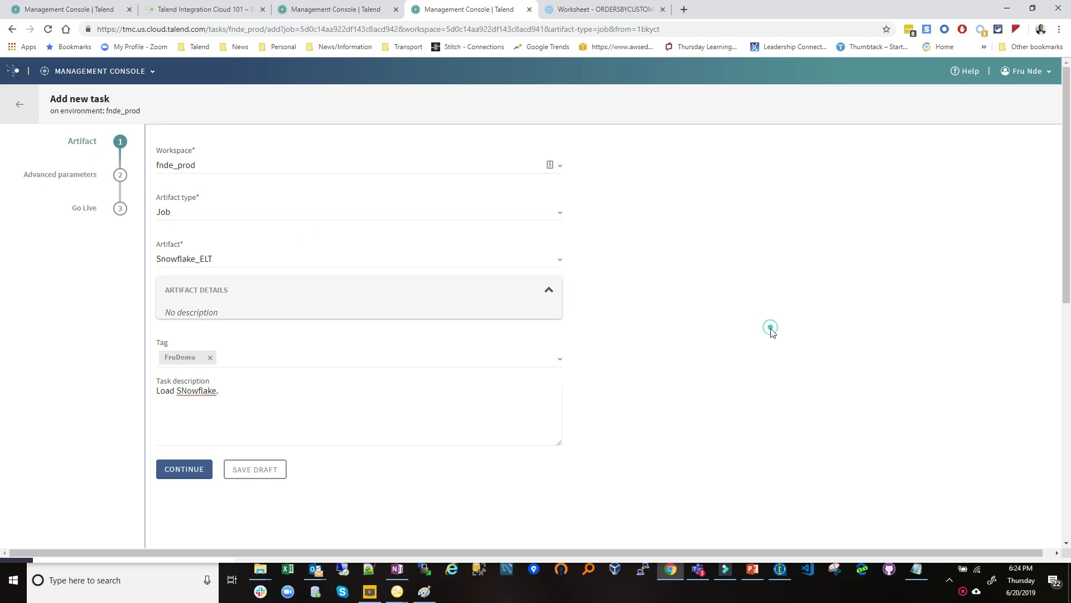
{"action": "left_click", "coordinate": [168, 469]}
{"action": "left_click", "coordinate": [173, 469]}
{"action": "left_click", "coordinate": [652, 314]}
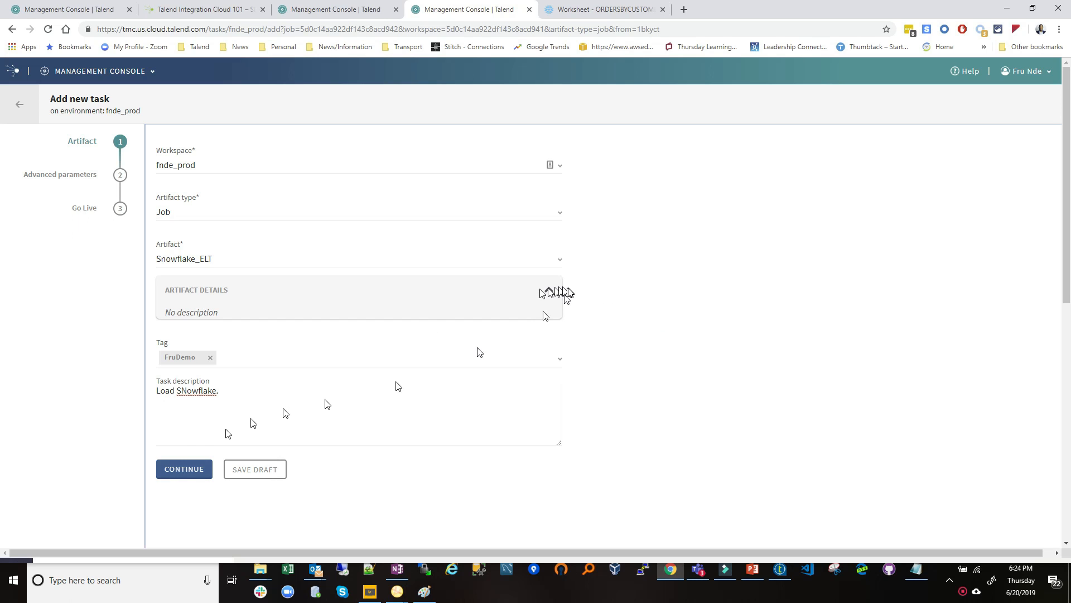
{"action": "left_click", "coordinate": [184, 470]}
{"action": "scroll", "coordinate": [215, 122], "scroll_direction": "up", "scroll_amount": 1}
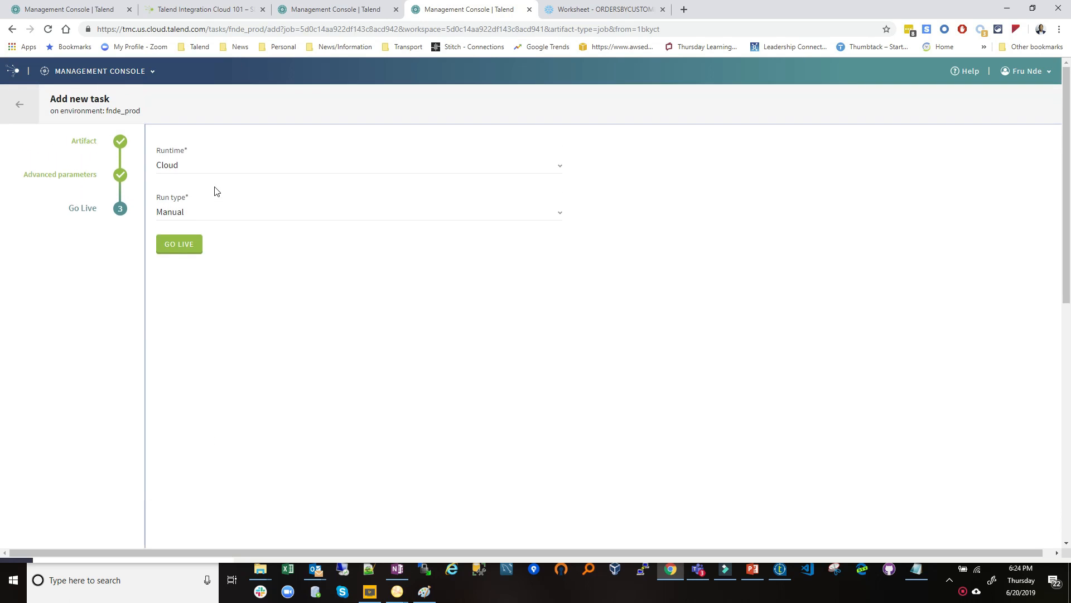
{"action": "left_click", "coordinate": [180, 247]}
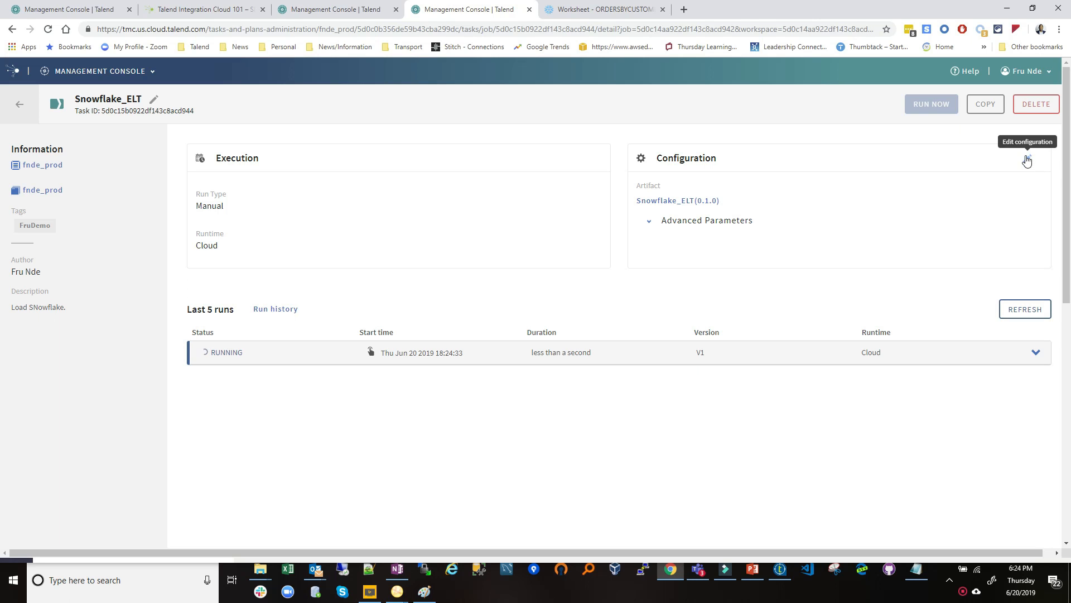
Step: Edit the Snowflake_ELT task's advanced parameters to set the environment name to prod, and take the task live again
{"action": "left_click", "coordinate": [651, 223]}
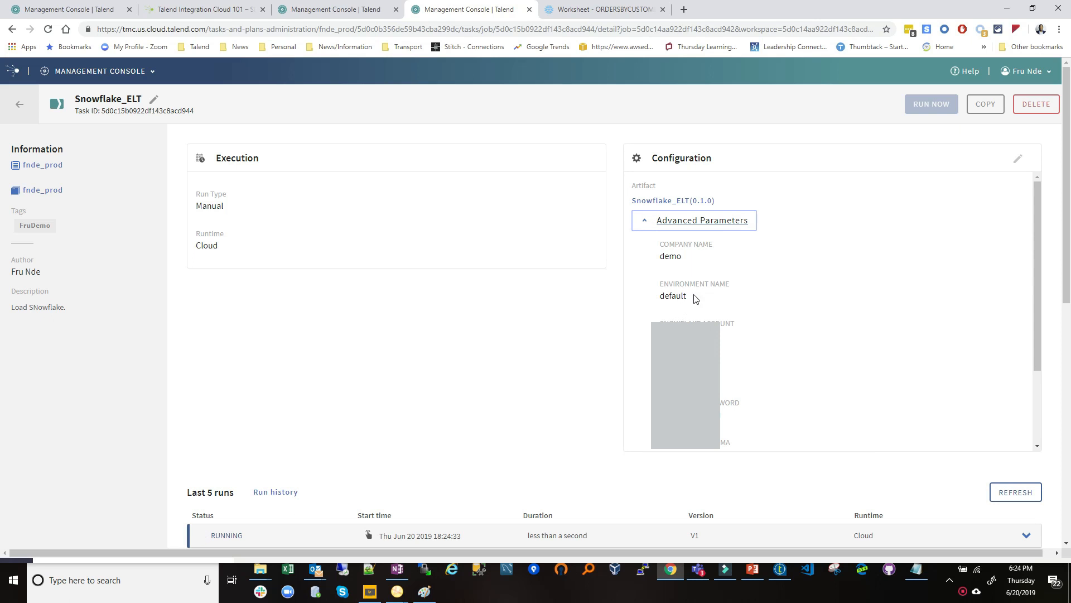
{"action": "left_click", "coordinate": [1018, 163]}
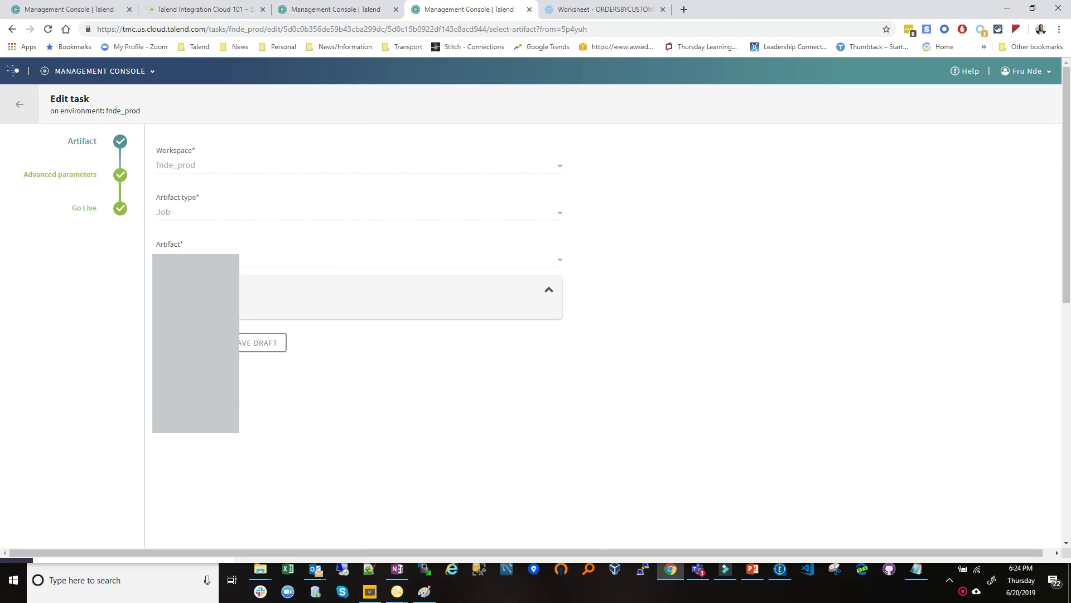
{"action": "double_click", "coordinate": [199, 223]}
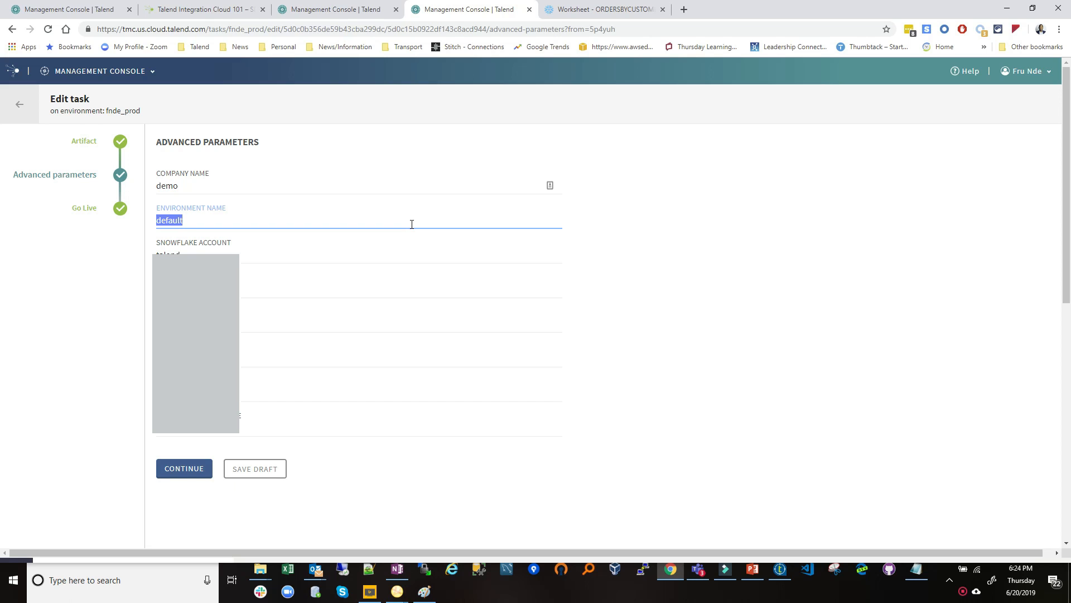
{"action": "type", "text": "prod"}
{"action": "left_click_drag", "start_coordinate": [190, 222], "coordinate": [143, 222]}
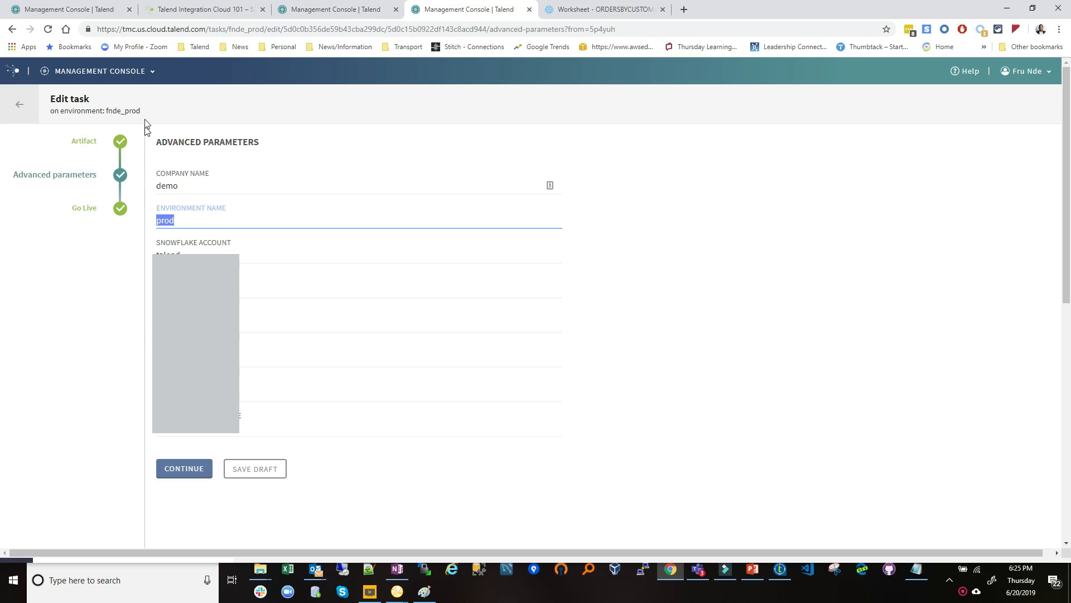
{"action": "left_click", "coordinate": [186, 469]}
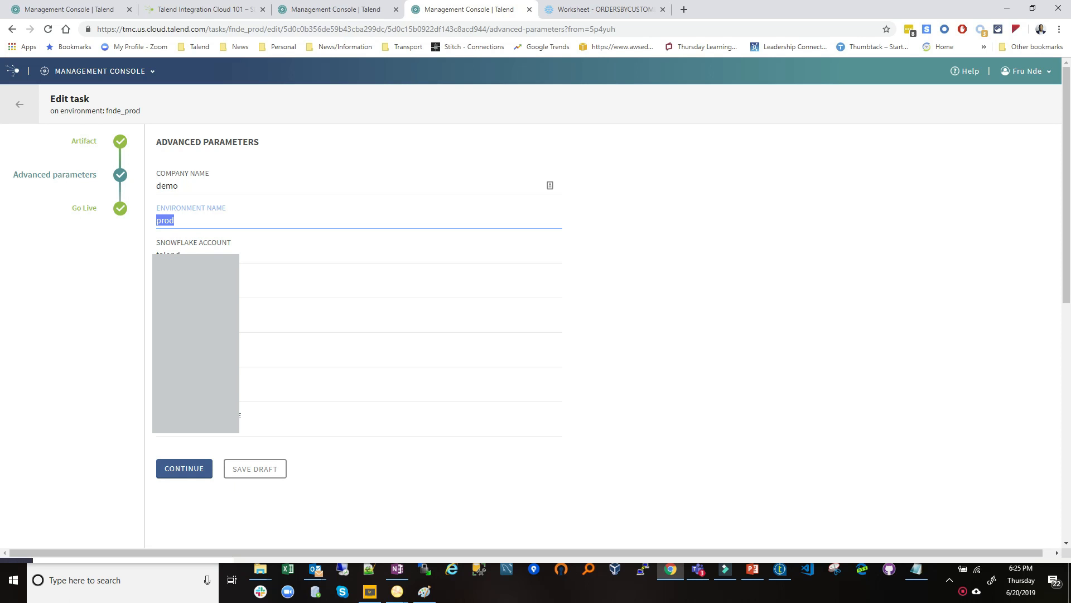
{"action": "left_click", "coordinate": [179, 470]}
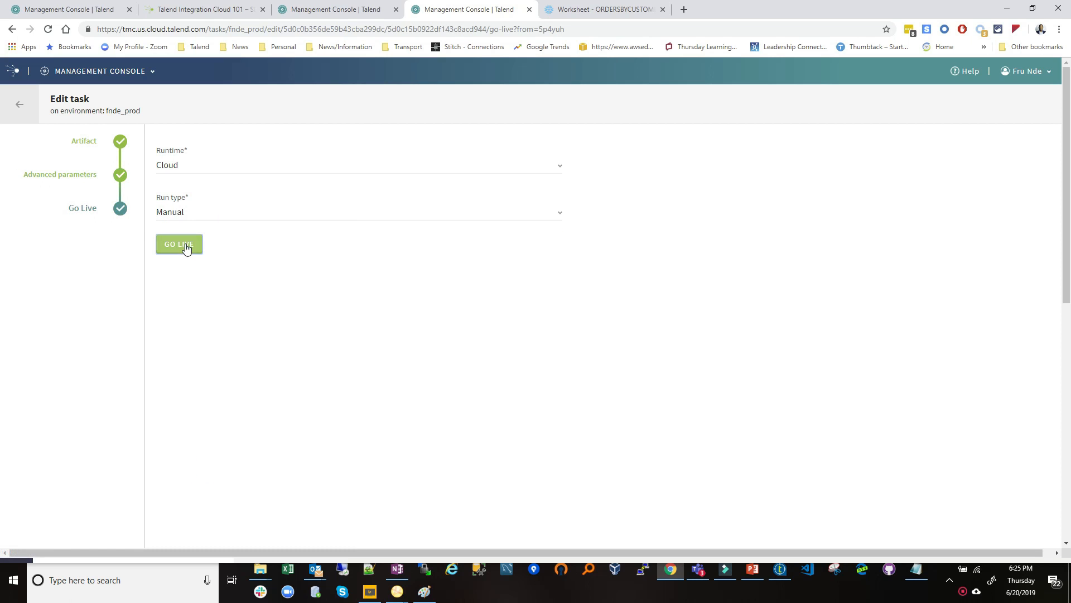
{"action": "left_click", "coordinate": [185, 246]}
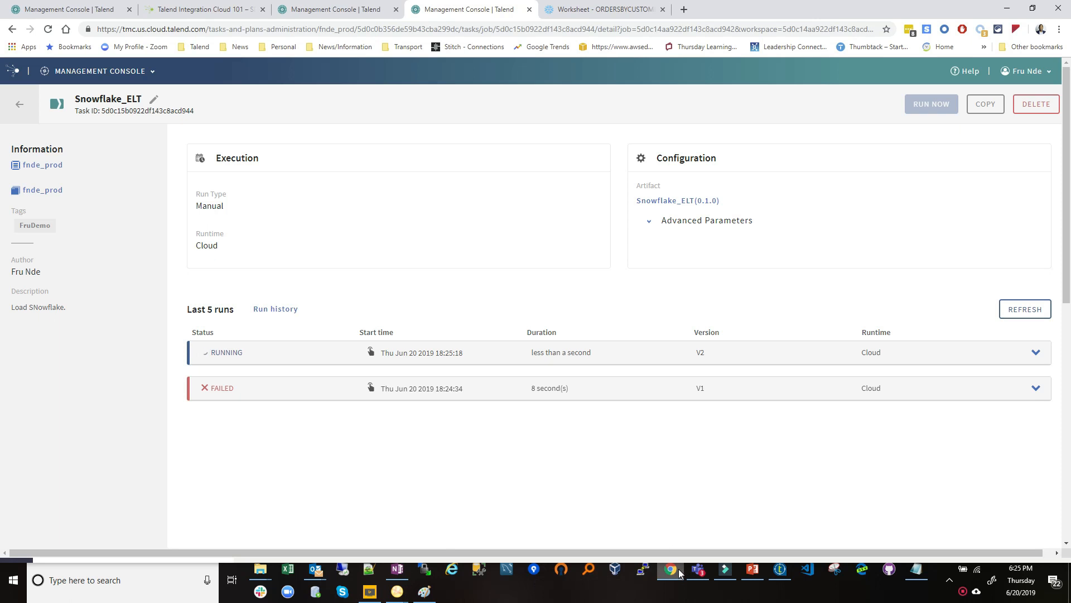
Step: Move the Snowflake worksheet into its own window and refresh the ORACLE_REPLICATE schema to check its tables
{"action": "left_click_drag", "start_coordinate": [595, 12], "coordinate": [657, 271]}
{"action": "left_click_drag", "start_coordinate": [613, 8], "coordinate": [806, 92]}
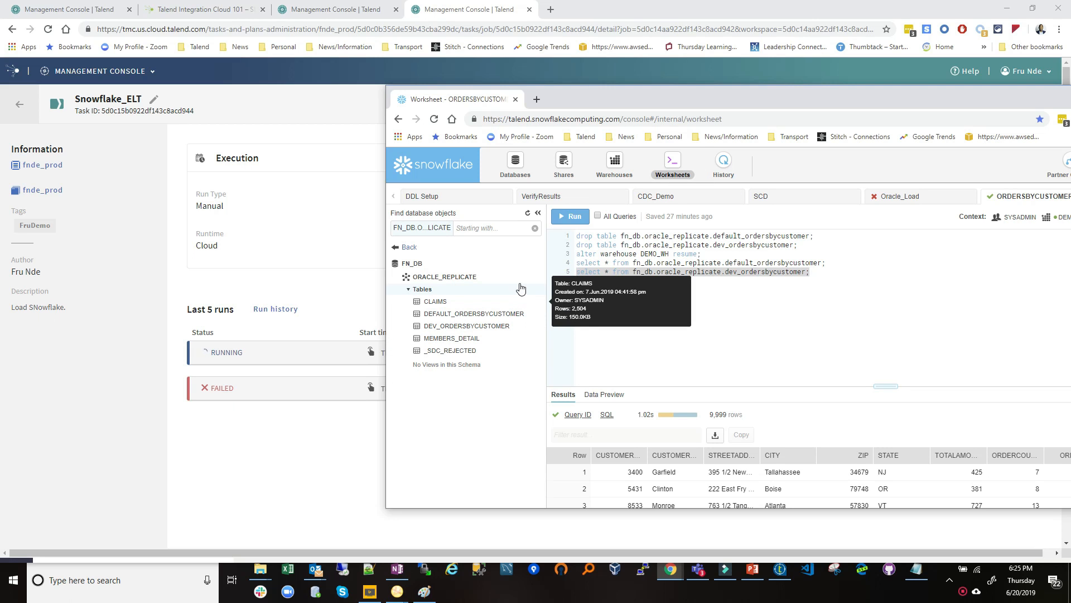
{"action": "mouse_move", "coordinate": [473, 338]}
{"action": "mouse_move", "coordinate": [434, 332]}
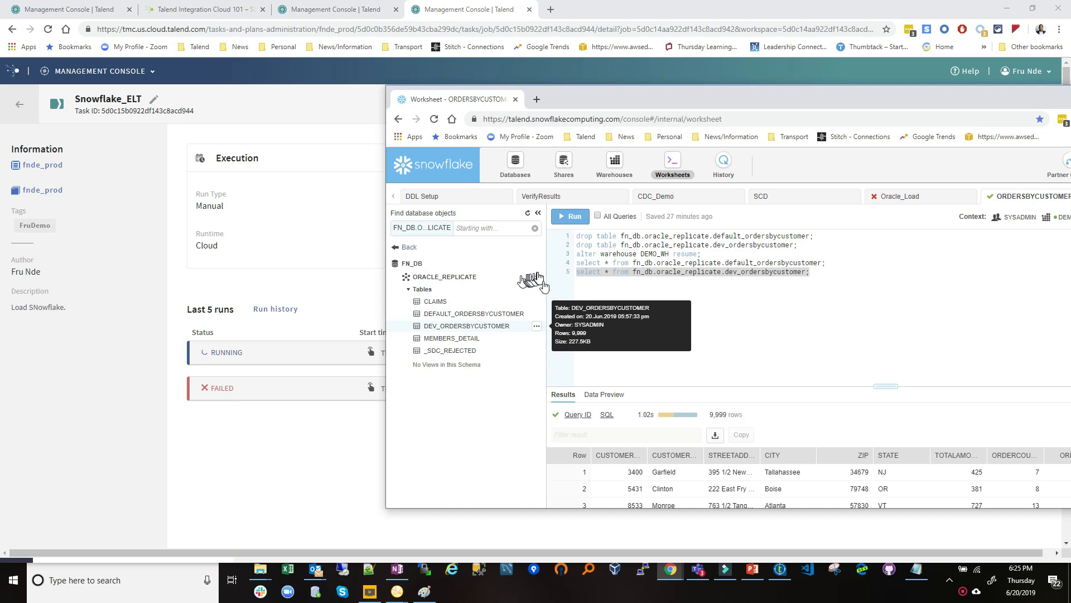
{"action": "left_click", "coordinate": [612, 288]}
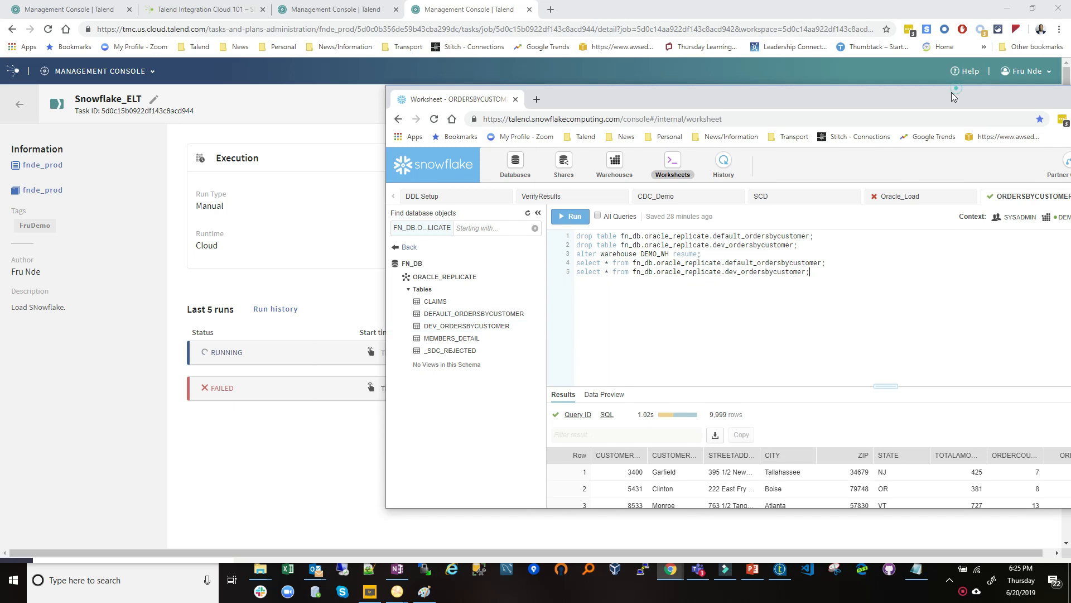
{"action": "left_click_drag", "start_coordinate": [952, 92], "coordinate": [891, 101]}
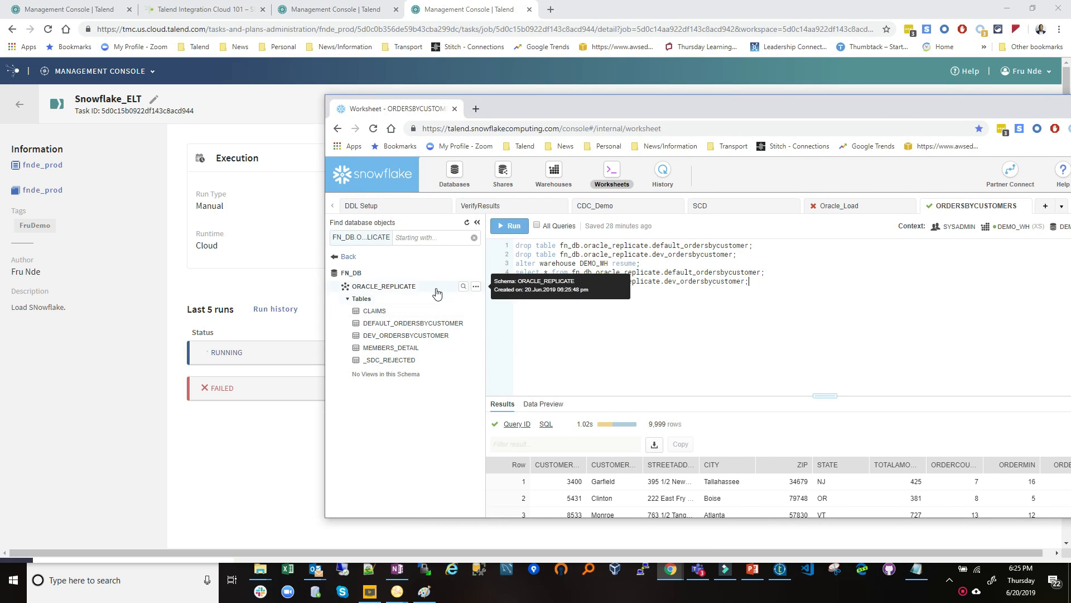
{"action": "left_click", "coordinate": [464, 287]}
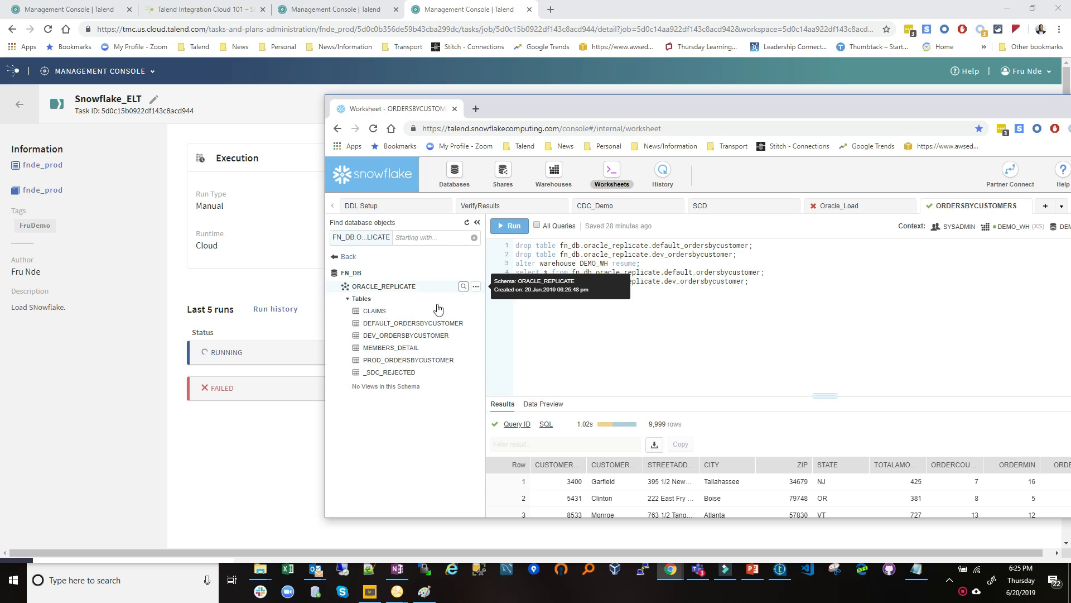
Step: Add the query "select * from fn_db.oracle_replicate.prod_ordersbycustomer;" below the existing worksheet statements and run it
{"action": "left_click_drag", "start_coordinate": [773, 285], "coordinate": [504, 289]}
{"action": "key", "text": "ctrl+c"}
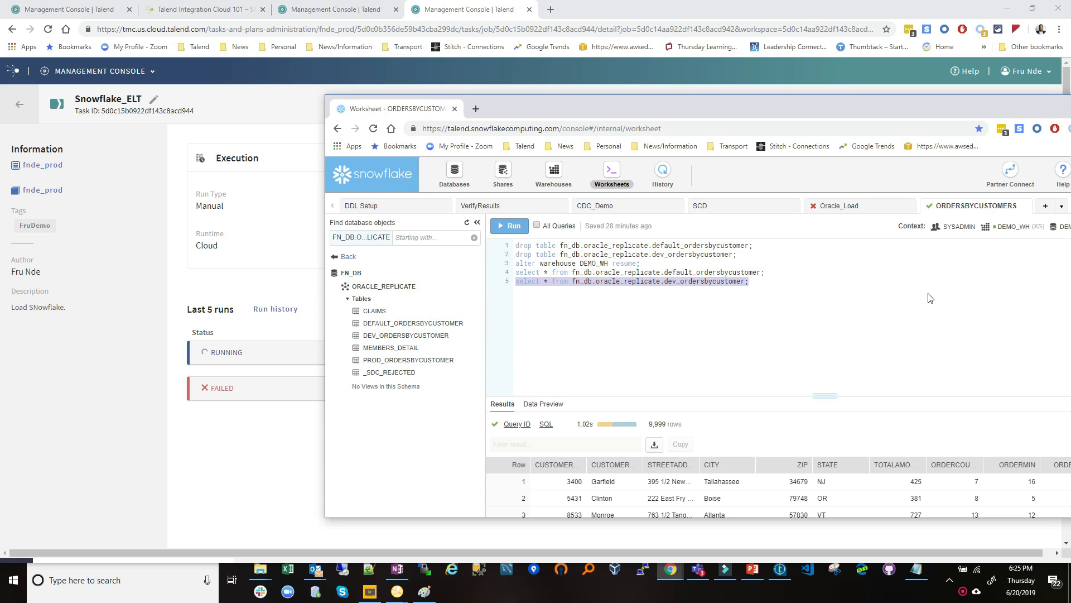
{"action": "left_click", "coordinate": [818, 280]}
{"action": "key", "text": "Return"}
{"action": "key", "text": "Return"}
{"action": "key", "text": "ctrl+v"}
{"action": "left_click_drag", "start_coordinate": [677, 299], "coordinate": [666, 303]}
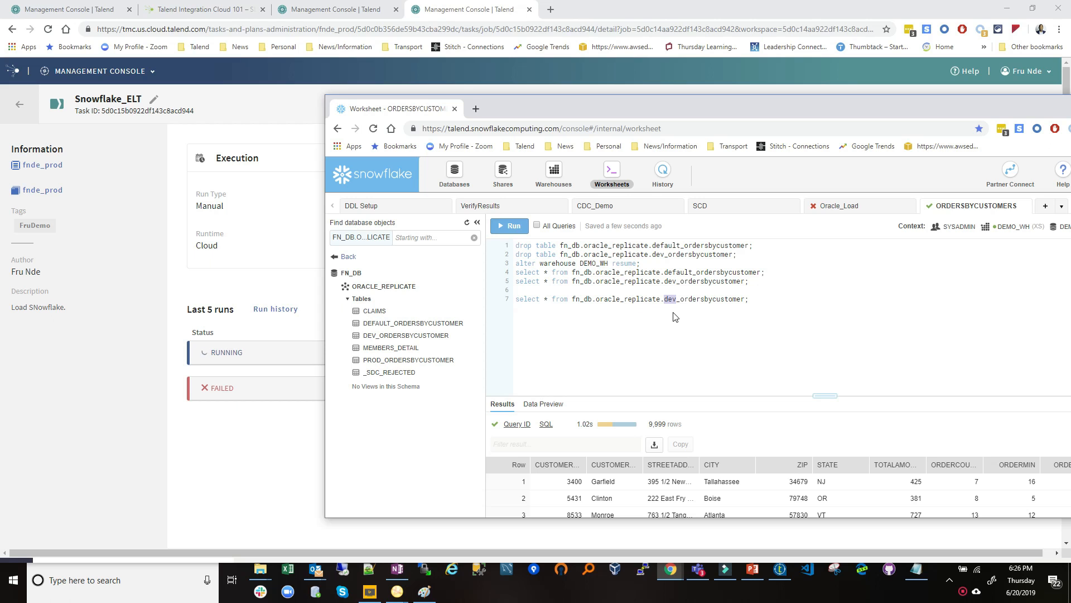
{"action": "type", "text": "prod"}
{"action": "left_click_drag", "start_coordinate": [755, 299], "coordinate": [606, 288]}
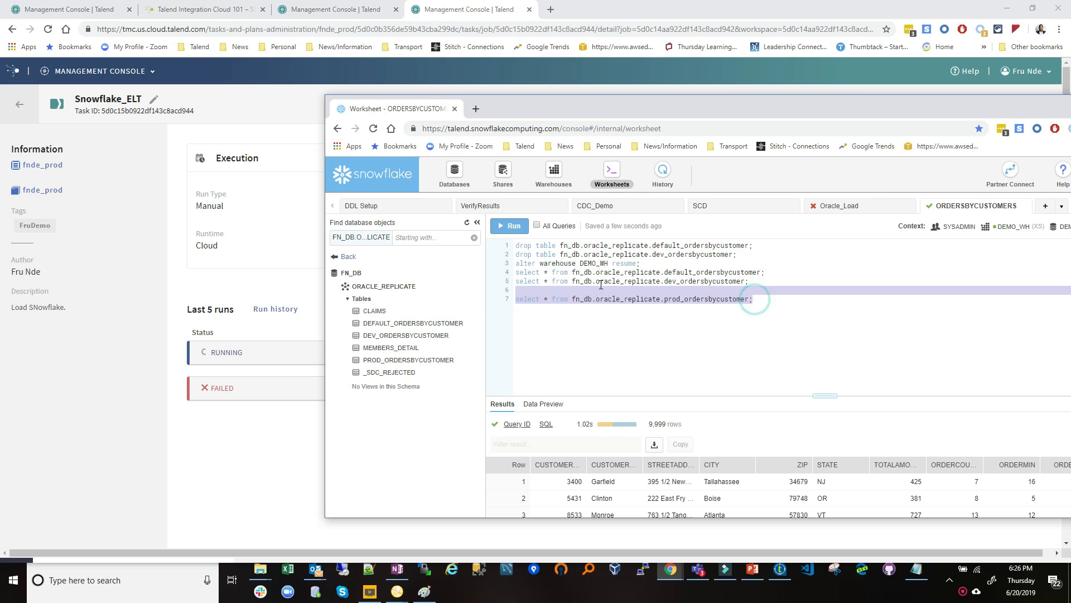
{"action": "left_click", "coordinate": [512, 226]}
Step: Minimize the Snowflake worksheet window and go back from the Snowflake_ELT task to the artifacts list in Talend Management Console
{"action": "left_click_drag", "start_coordinate": [986, 105], "coordinate": [704, 58]}
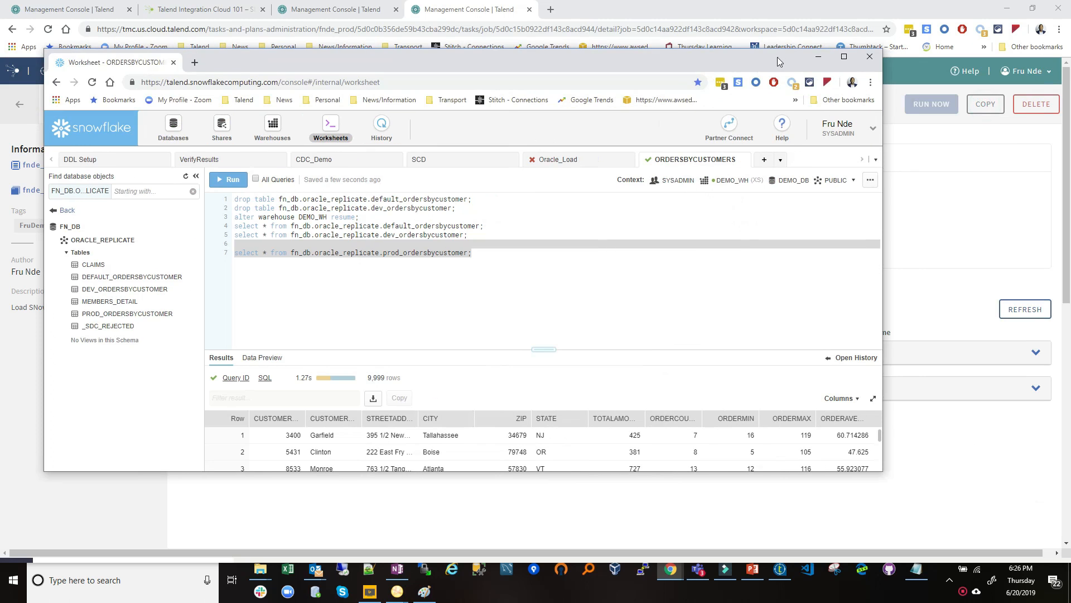
{"action": "left_click", "coordinate": [821, 59]}
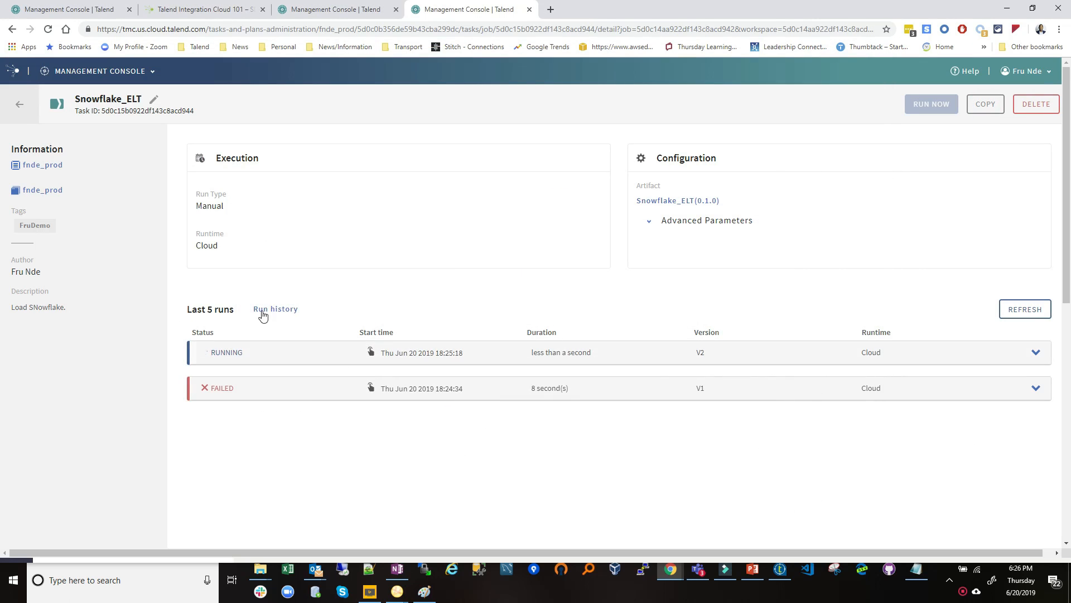
{"action": "left_click", "coordinate": [22, 106]}
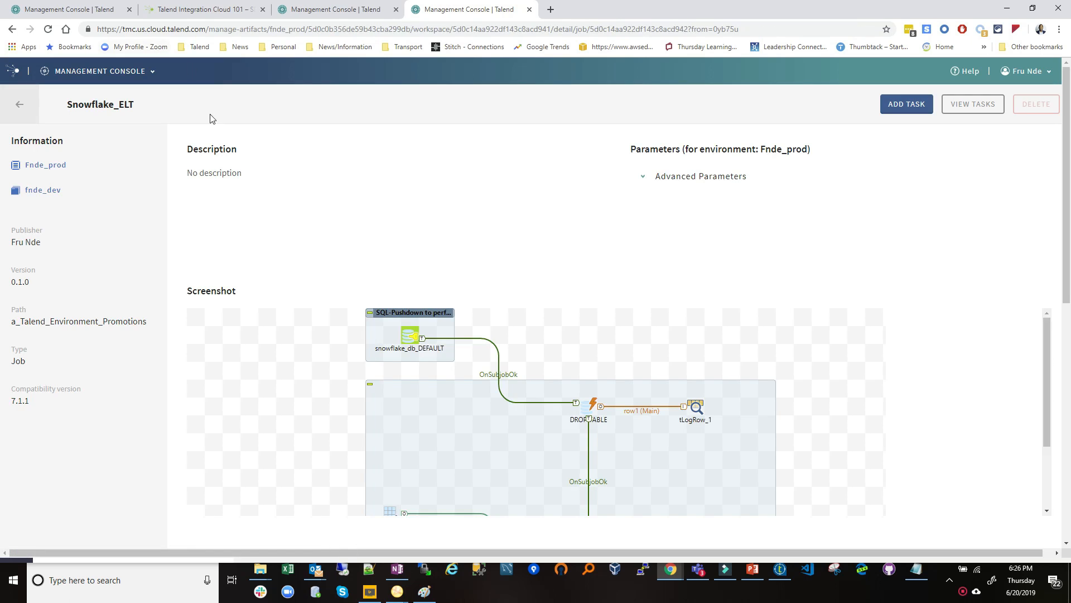
{"action": "left_click", "coordinate": [20, 106]}
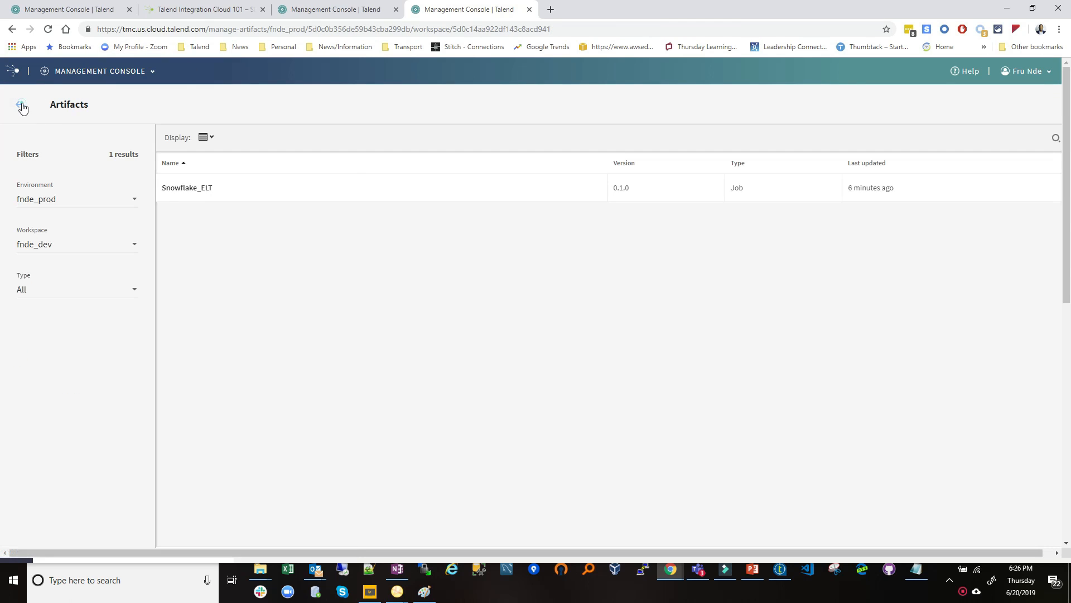
Step: Return to the console's Operations page and list the failed task runs for the fnde_prod environment
{"action": "left_click", "coordinate": [21, 107]}
{"action": "left_click", "coordinate": [56, 143]}
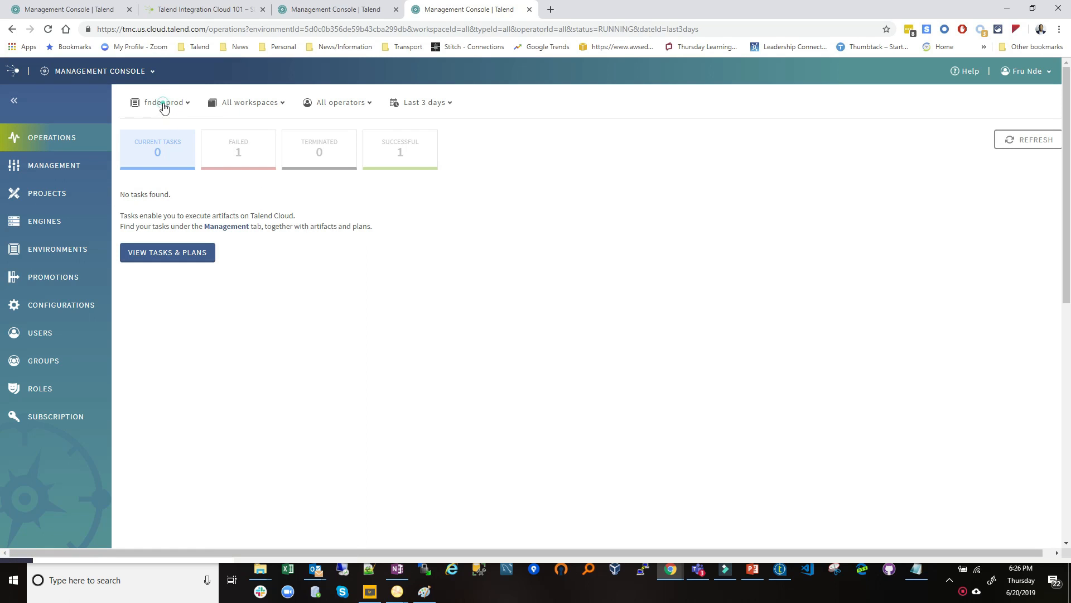
{"action": "left_click", "coordinate": [160, 104]}
{"action": "left_click", "coordinate": [158, 188]}
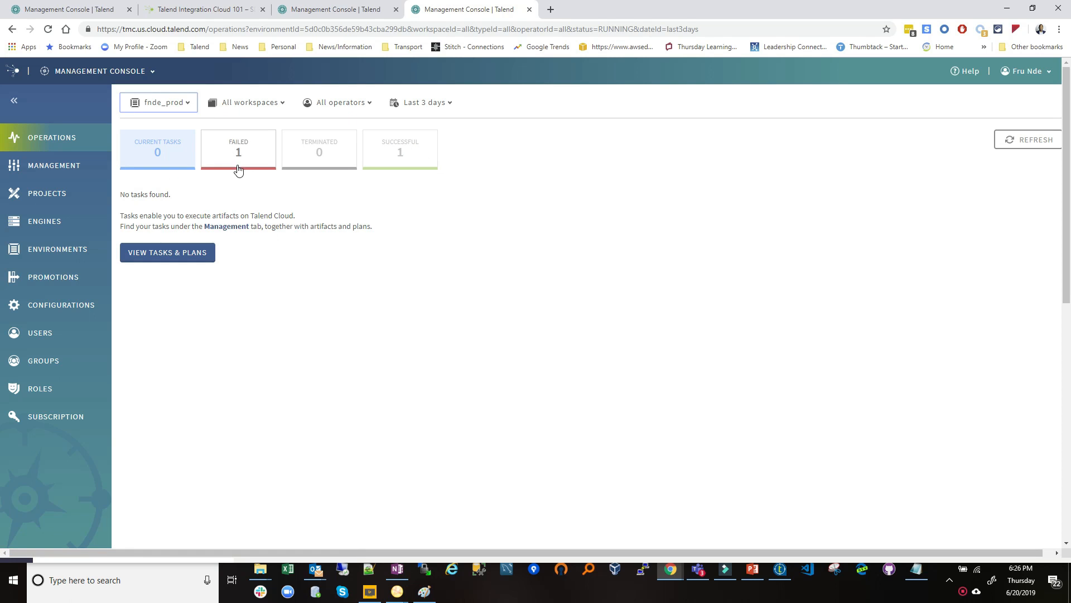
{"action": "left_click", "coordinate": [237, 155]}
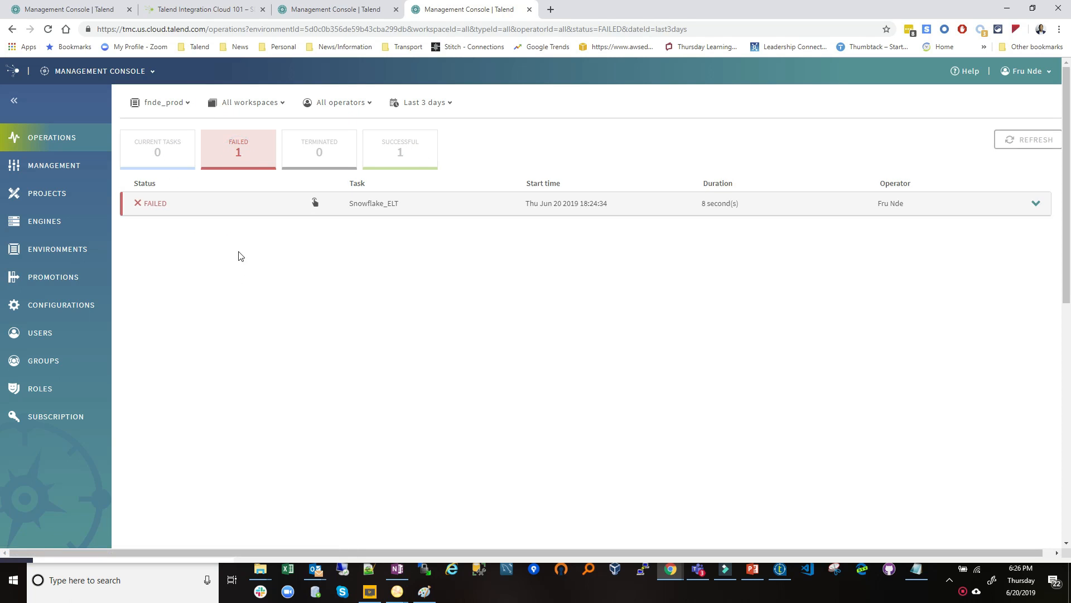
Step: Open the execution log of the failed Snowflake_ELT run and read through its entries
{"action": "left_click", "coordinate": [194, 207]}
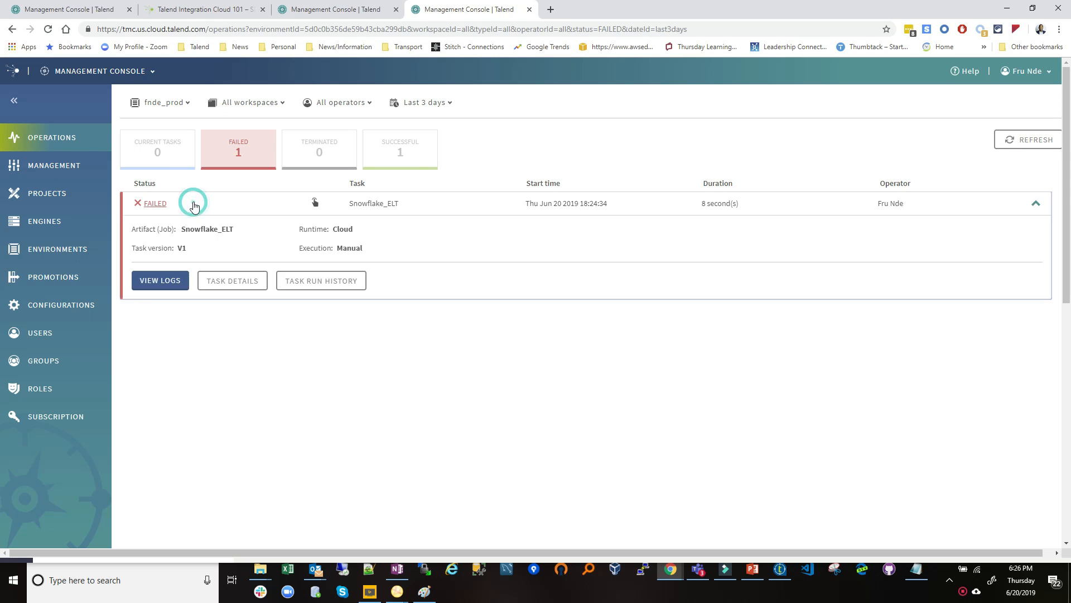
{"action": "left_click", "coordinate": [162, 281]}
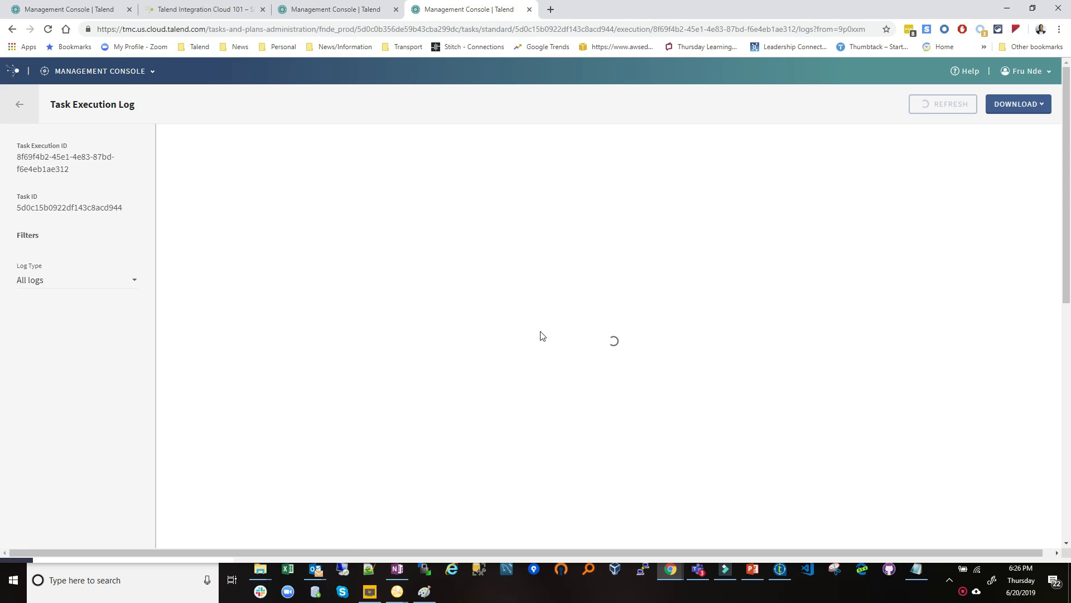
{"action": "scroll", "coordinate": [608, 316], "scroll_direction": "down", "scroll_amount": 1}
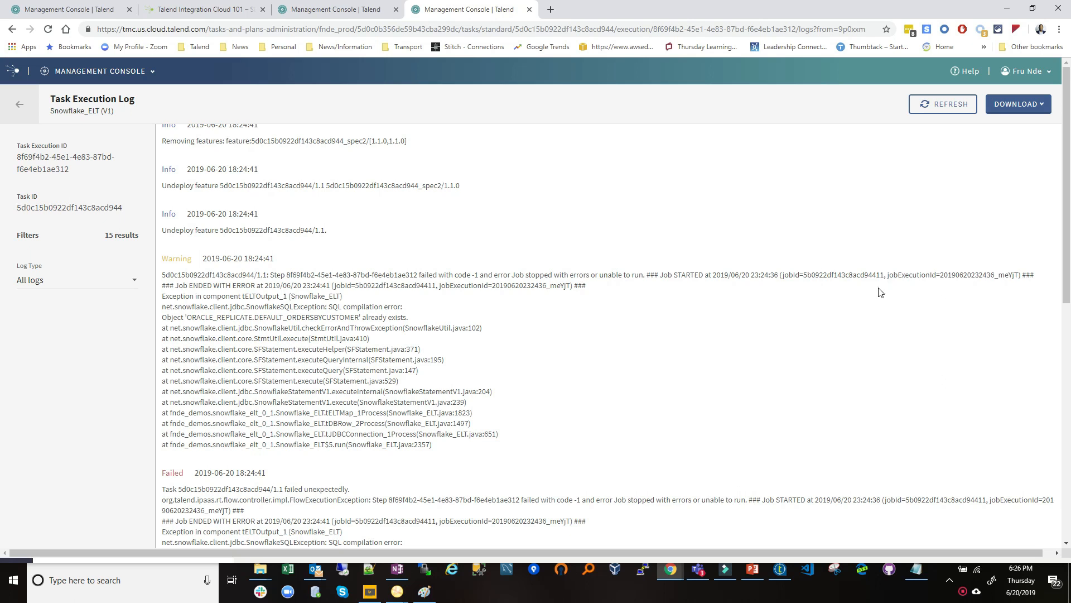
{"action": "scroll", "coordinate": [407, 410], "scroll_direction": "down", "scroll_amount": 2}
{"action": "left_click_drag", "start_coordinate": [401, 399], "coordinate": [489, 389]}
{"action": "scroll", "coordinate": [614, 419], "scroll_direction": "down", "scroll_amount": 1}
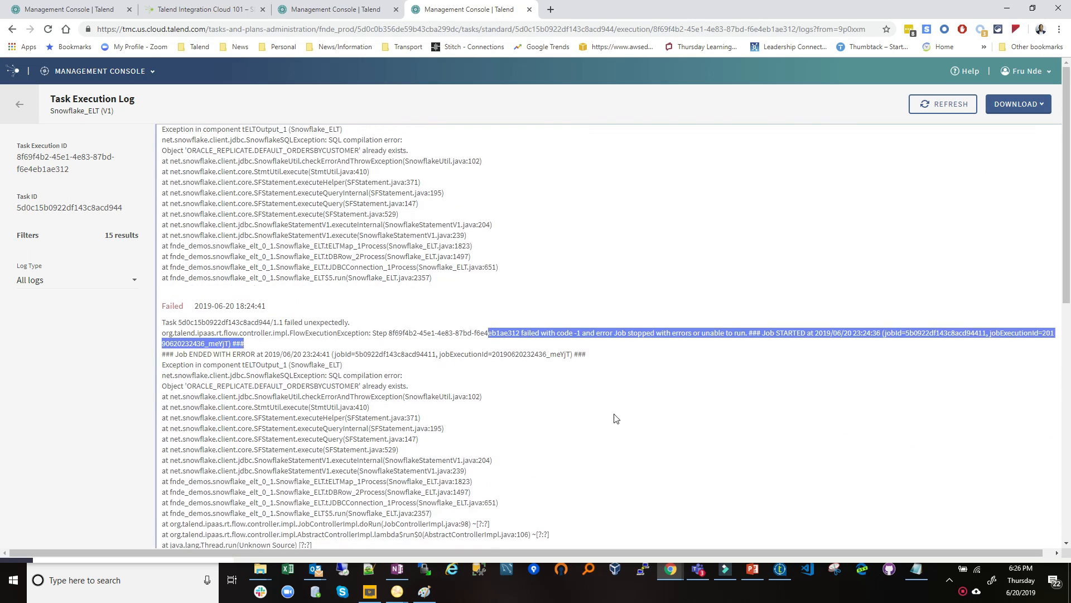
{"action": "scroll", "coordinate": [801, 410], "scroll_direction": "down", "scroll_amount": 6}
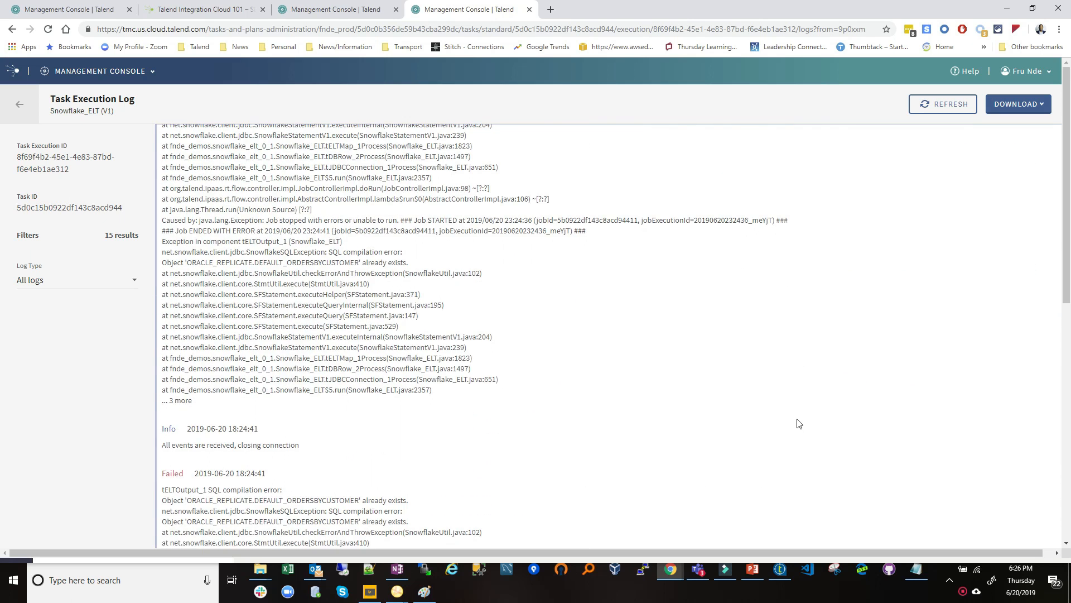
{"action": "scroll", "coordinate": [798, 425], "scroll_direction": "down", "scroll_amount": 3}
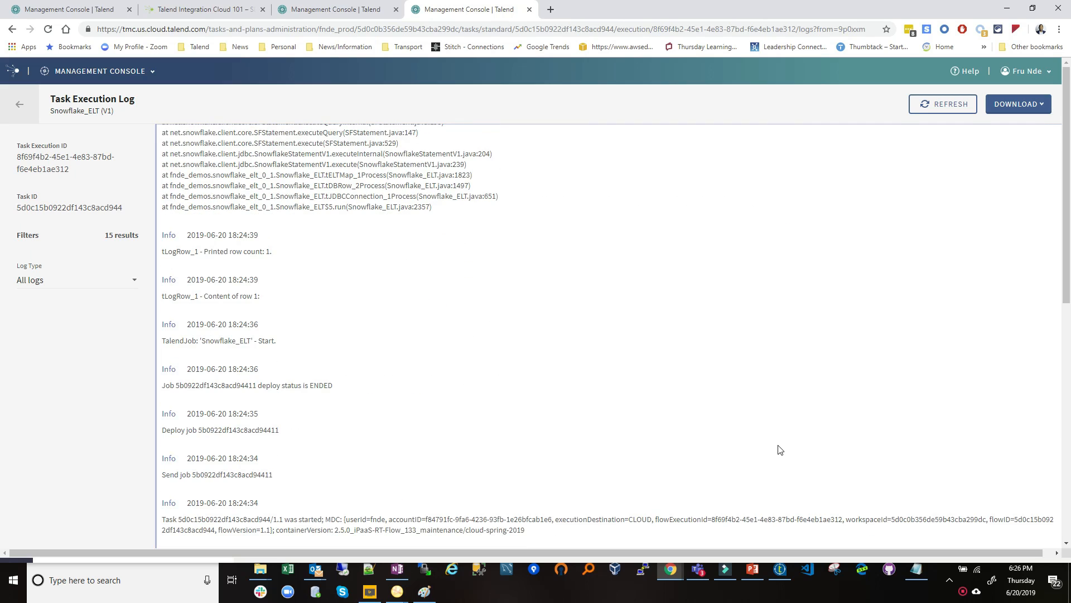
{"action": "scroll", "coordinate": [778, 449], "scroll_direction": "down", "scroll_amount": 6}
{"action": "scroll", "coordinate": [502, 366], "scroll_direction": "up", "scroll_amount": 10}
{"action": "scroll", "coordinate": [368, 321], "scroll_direction": "up", "scroll_amount": 6}
{"action": "scroll", "coordinate": [473, 360], "scroll_direction": "up", "scroll_amount": 3}
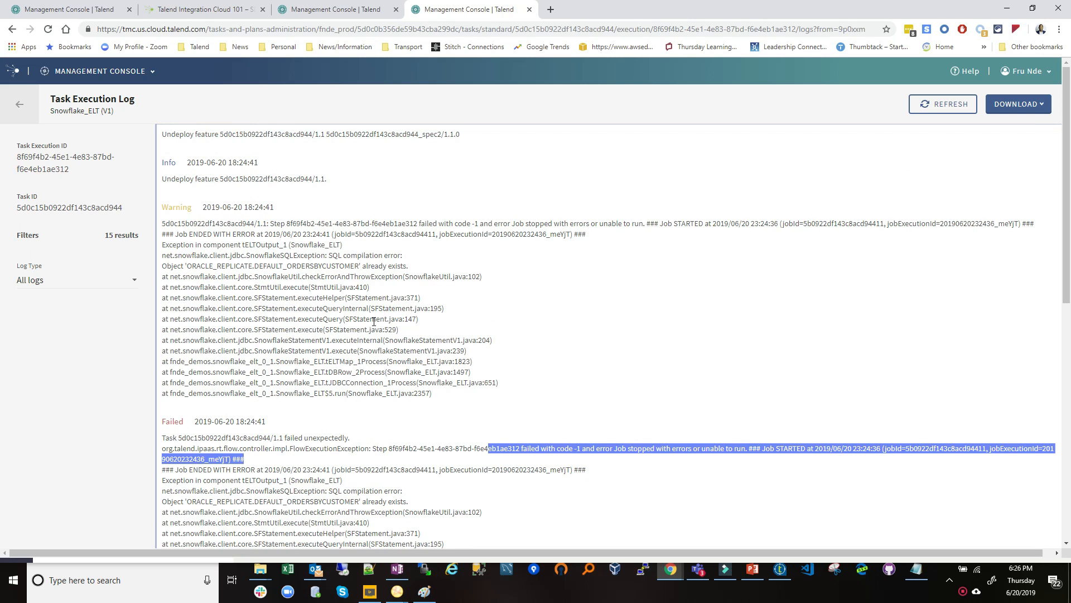
Step: Examine the SQL compilation error and stack trace under the log's Warning and Failed entries
{"action": "triple_click", "coordinate": [410, 264]}
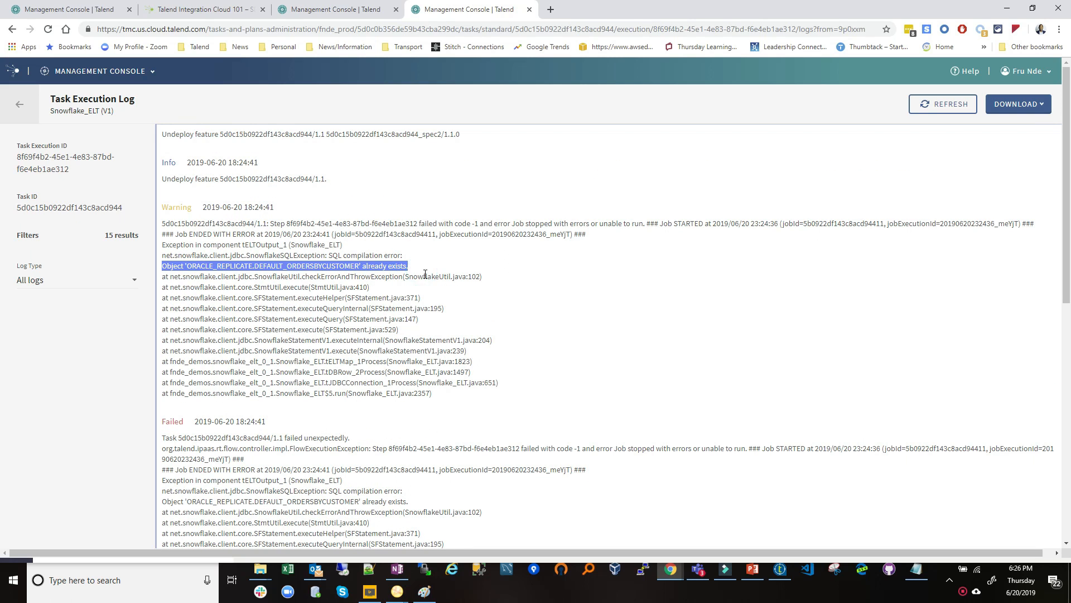
{"action": "left_click", "coordinate": [424, 273]}
{"action": "left_click_drag", "start_coordinate": [423, 276], "coordinate": [162, 276]}
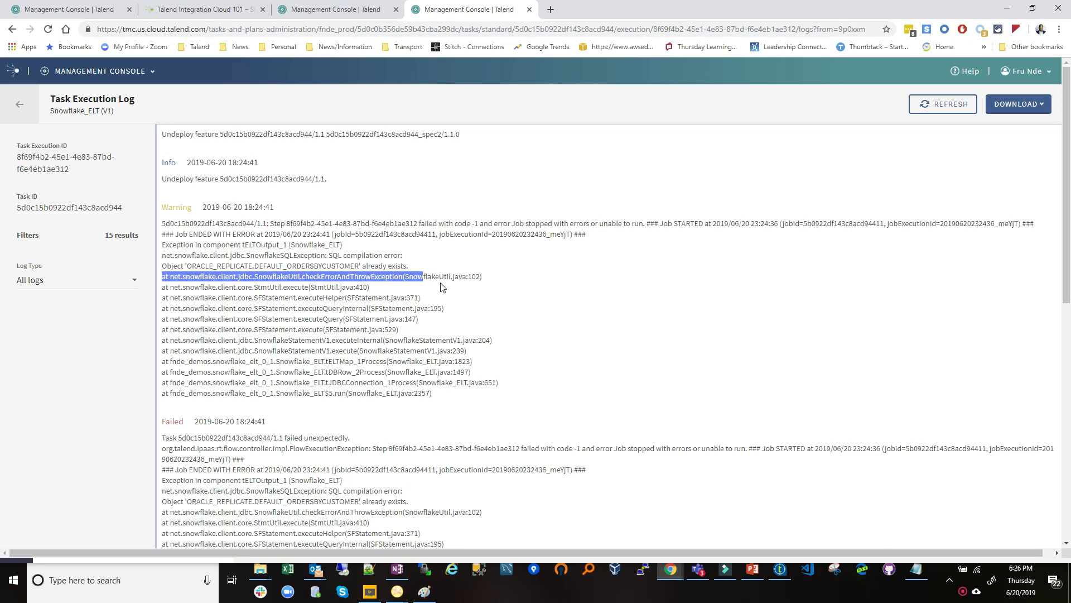
{"action": "scroll", "coordinate": [415, 266], "scroll_direction": "up", "scroll_amount": 2}
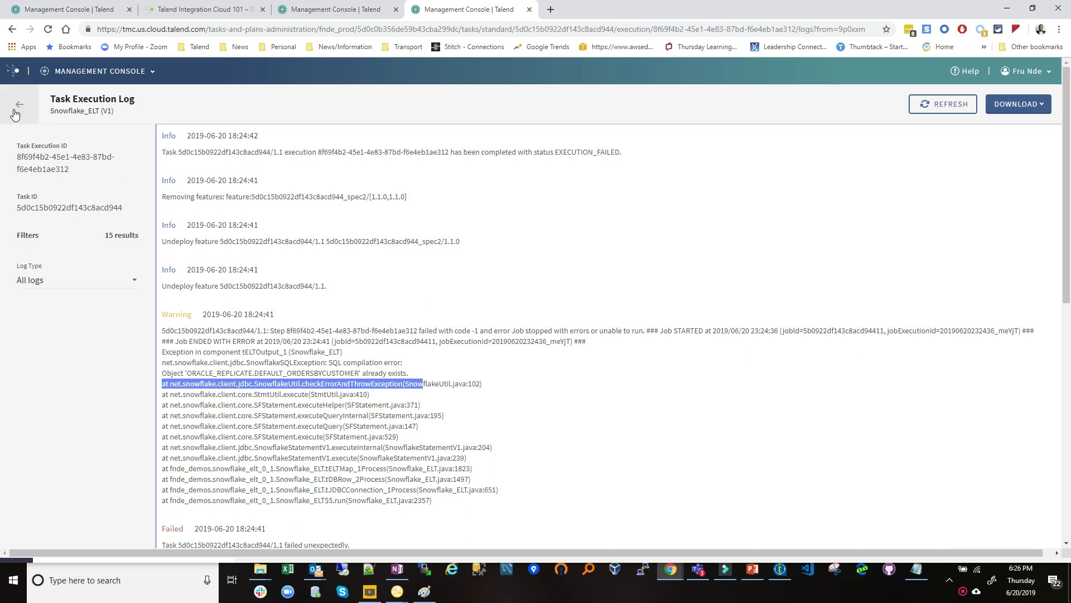
{"action": "scroll", "coordinate": [525, 304], "scroll_direction": "down", "scroll_amount": 4}
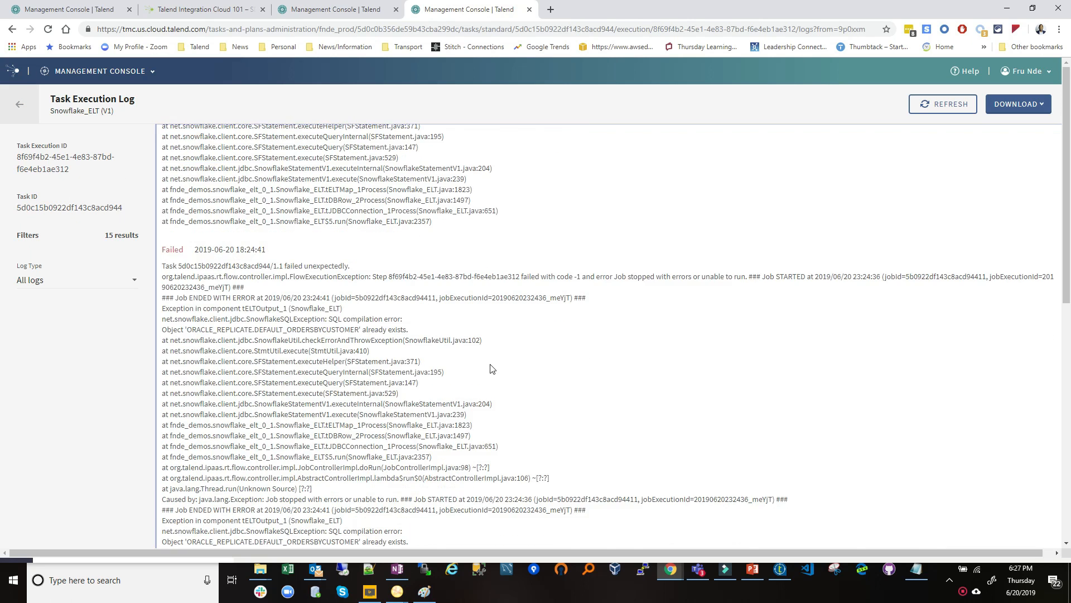
{"action": "scroll", "coordinate": [447, 378], "scroll_direction": "up", "scroll_amount": 5}
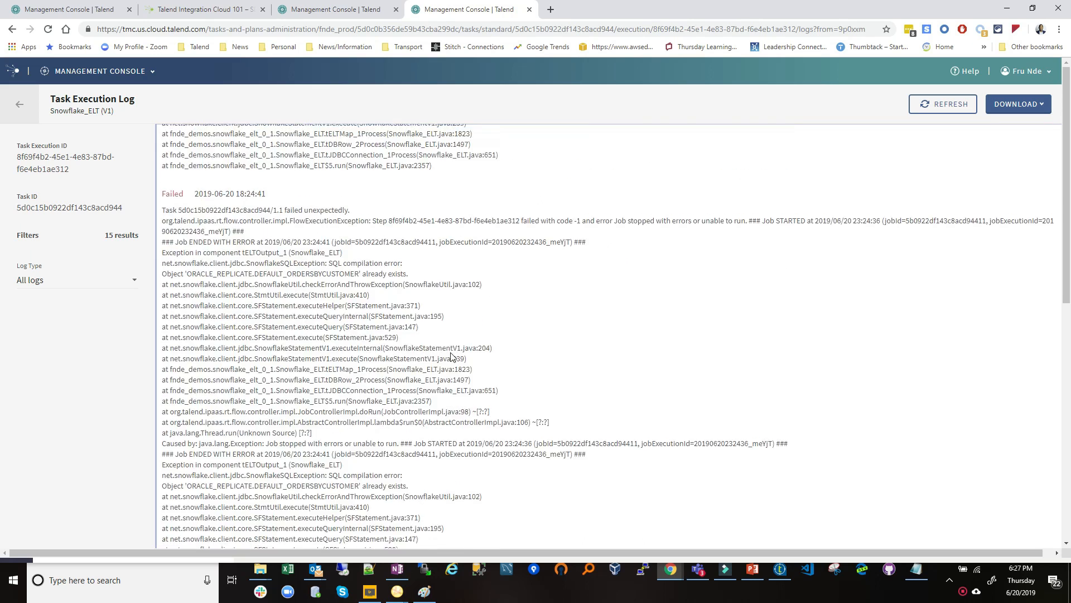
Step: Leave the execution log and list the successful task runs for fnde_prod
{"action": "left_click", "coordinate": [19, 106]}
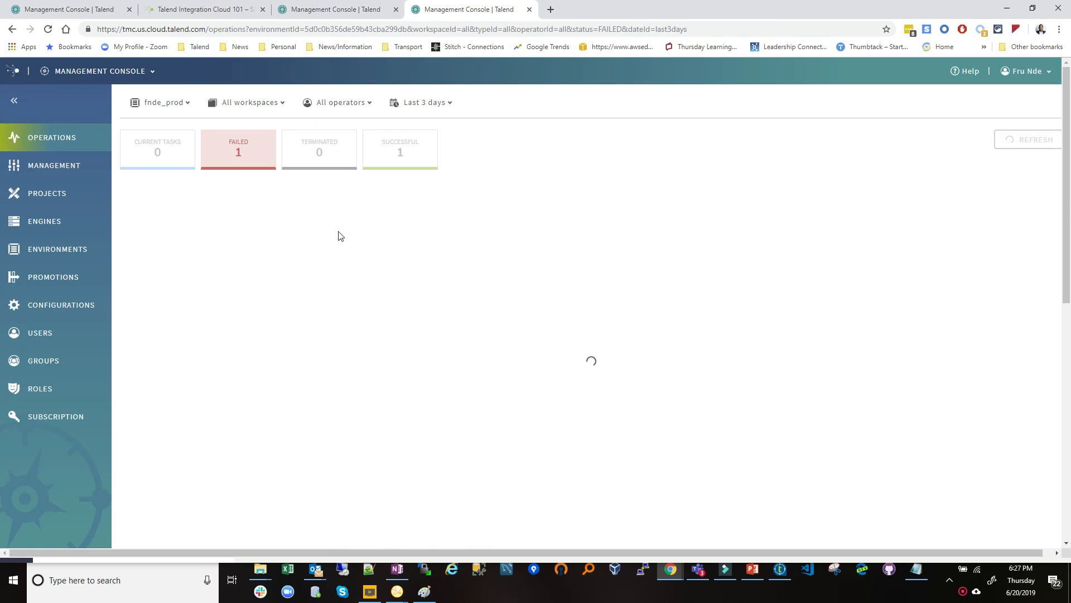
{"action": "left_click", "coordinate": [388, 160]}
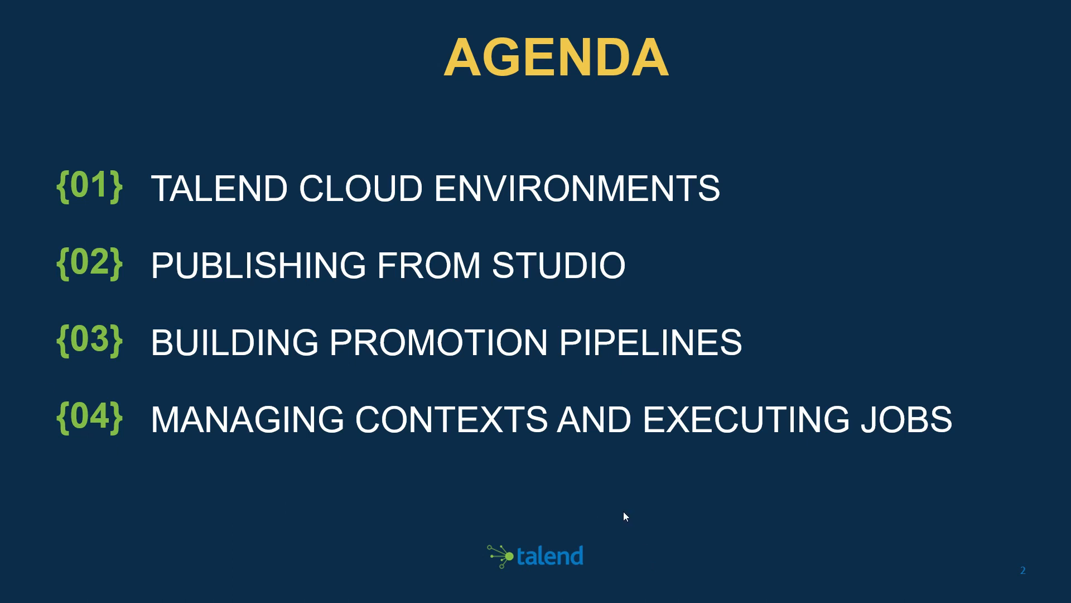
Step: Switch from the agenda slide to the browser and review the environments in the other Management Console tab
{"action": "key", "text": "alt+Tab"}
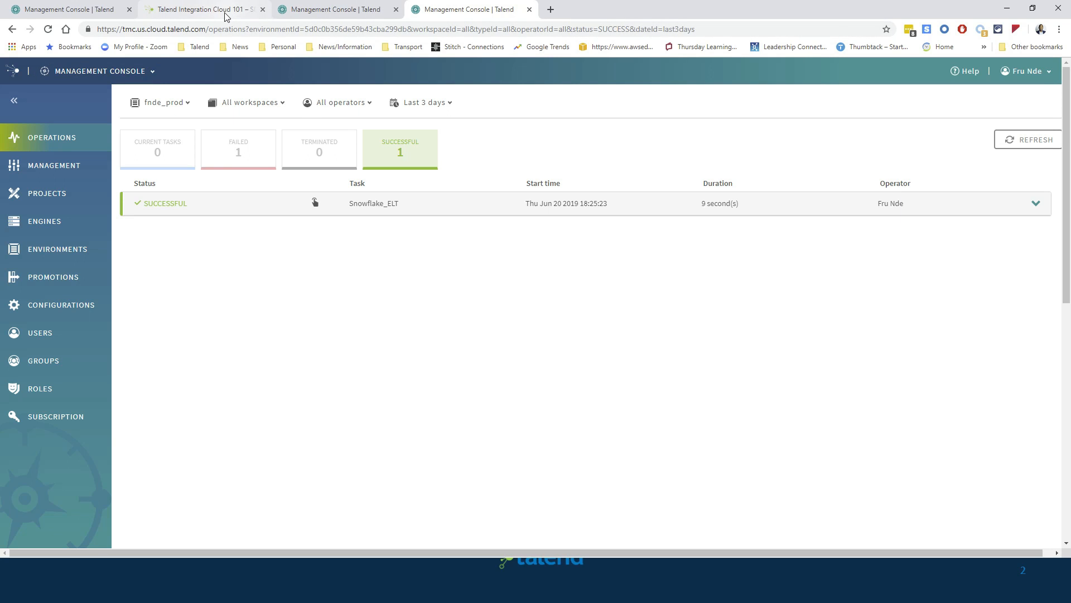
{"action": "left_click", "coordinate": [315, 9]}
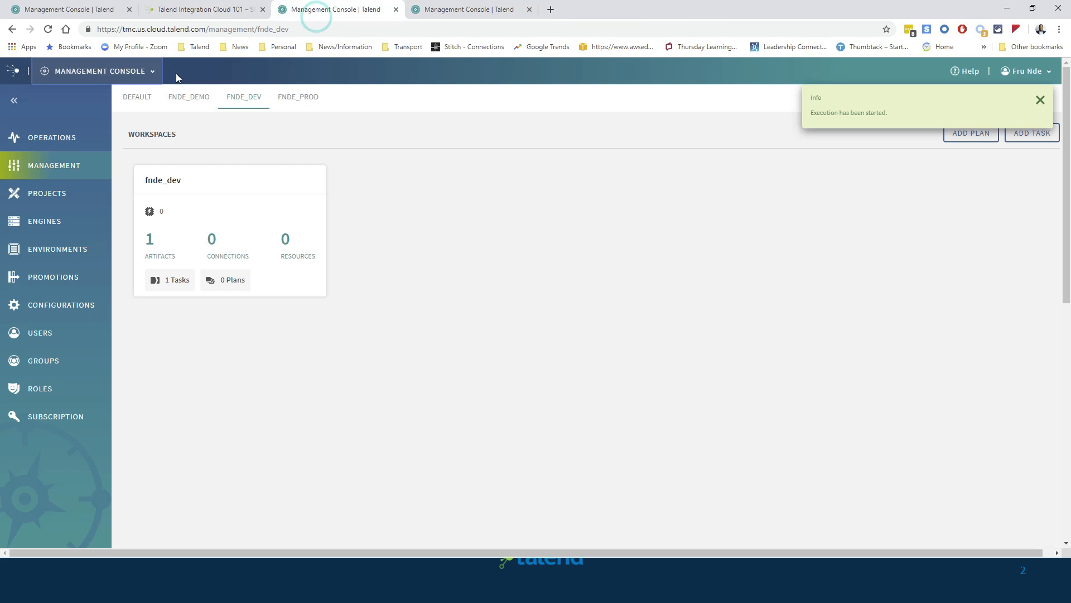
{"action": "left_click", "coordinate": [62, 254]}
{"action": "scroll", "coordinate": [246, 402], "scroll_direction": "down", "scroll_amount": 2}
{"action": "scroll", "coordinate": [231, 369], "scroll_direction": "up", "scroll_amount": 2}
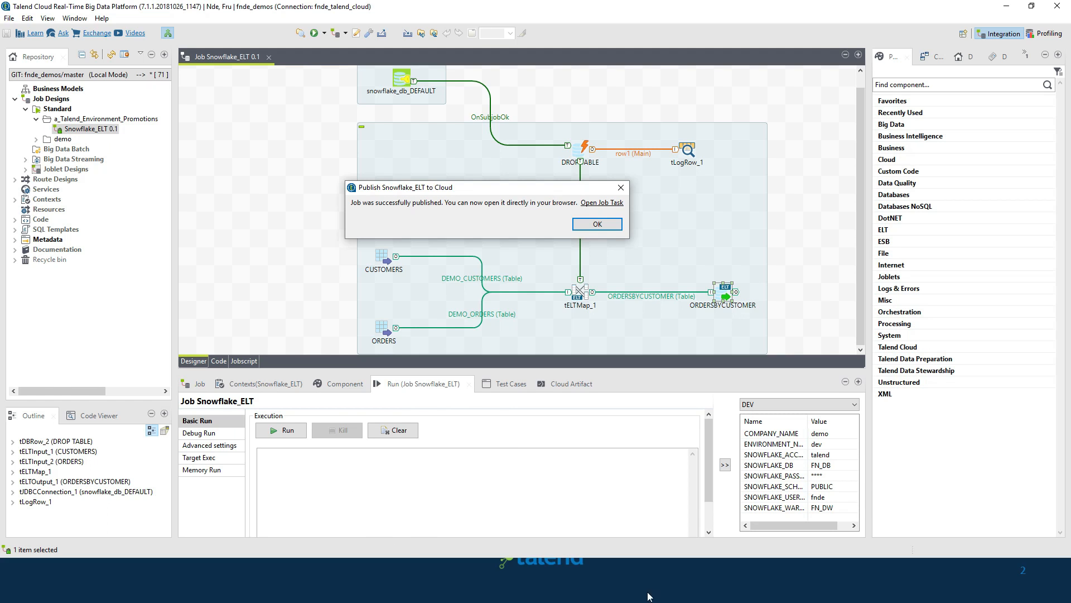
{"action": "left_click", "coordinate": [651, 571]}
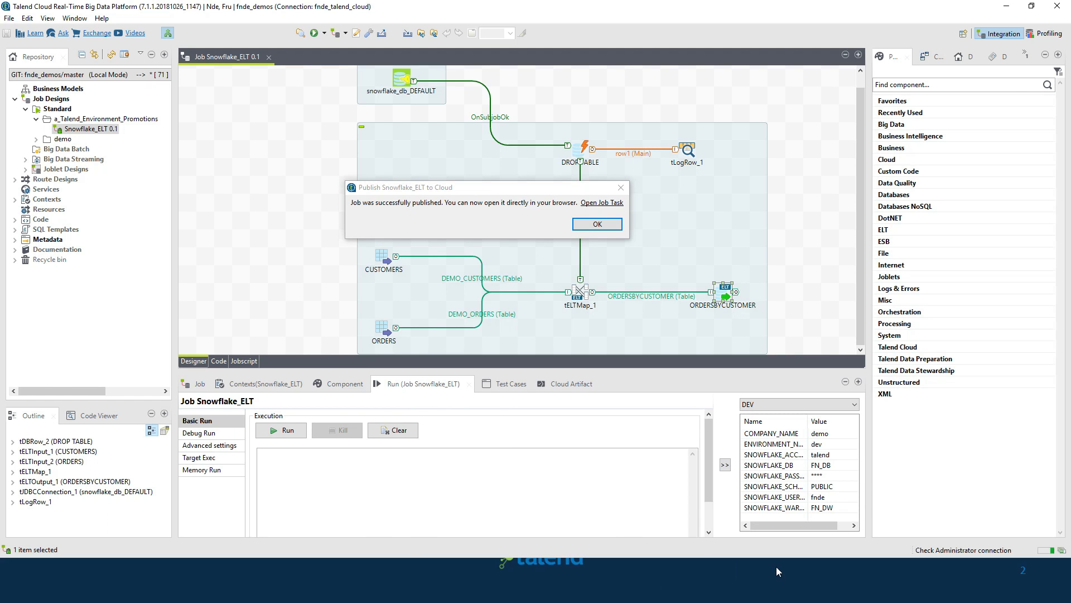